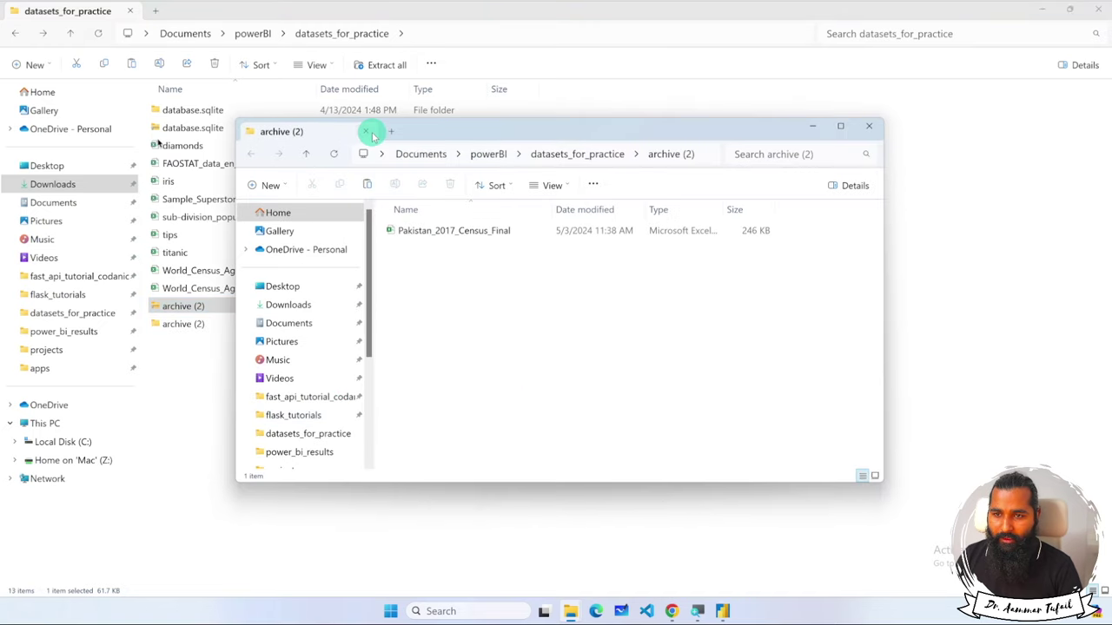
Close the extracted archive (2) window and permanently delete the archive (2) zip file from datasets_for_practice.
{"action": "left_click", "coordinate": [369, 133]}
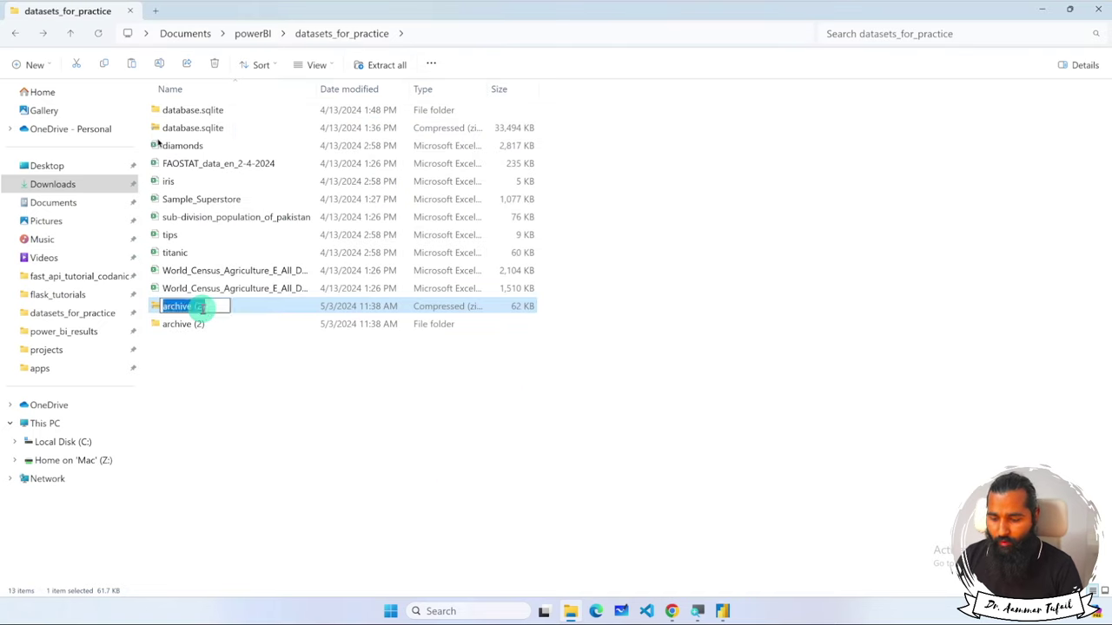
{"action": "key", "text": "shift+Delete"}
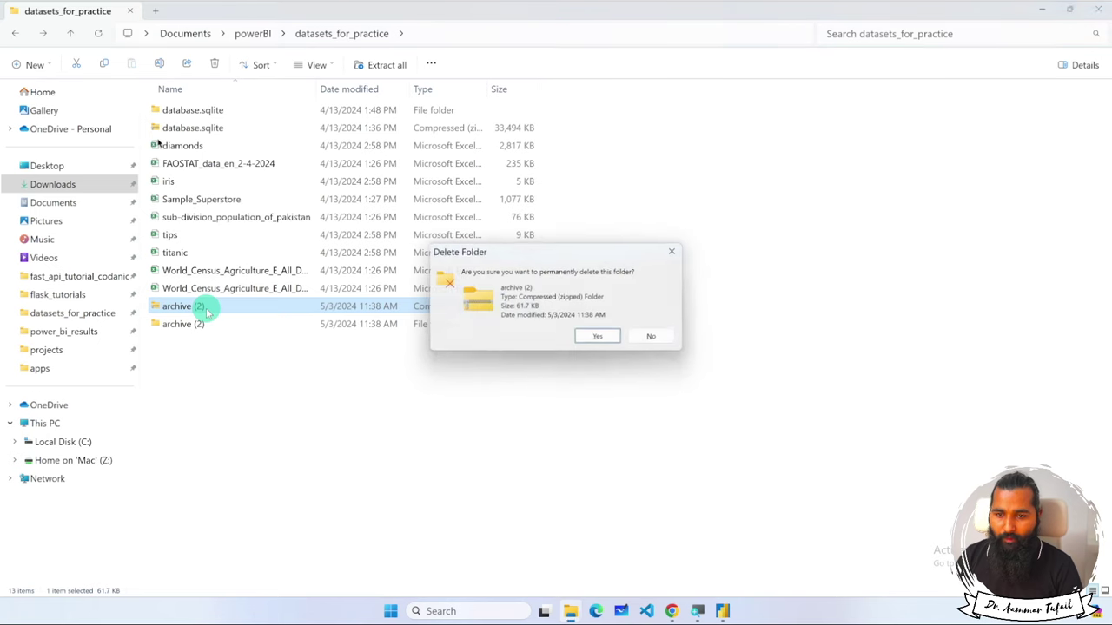
{"action": "key", "text": "Return"}
Move Pakistan_2017_Census_Final out of the archive (2) folder into datasets_for_practice, and delete the emptied folder.
{"action": "double_click", "coordinate": [206, 309]}
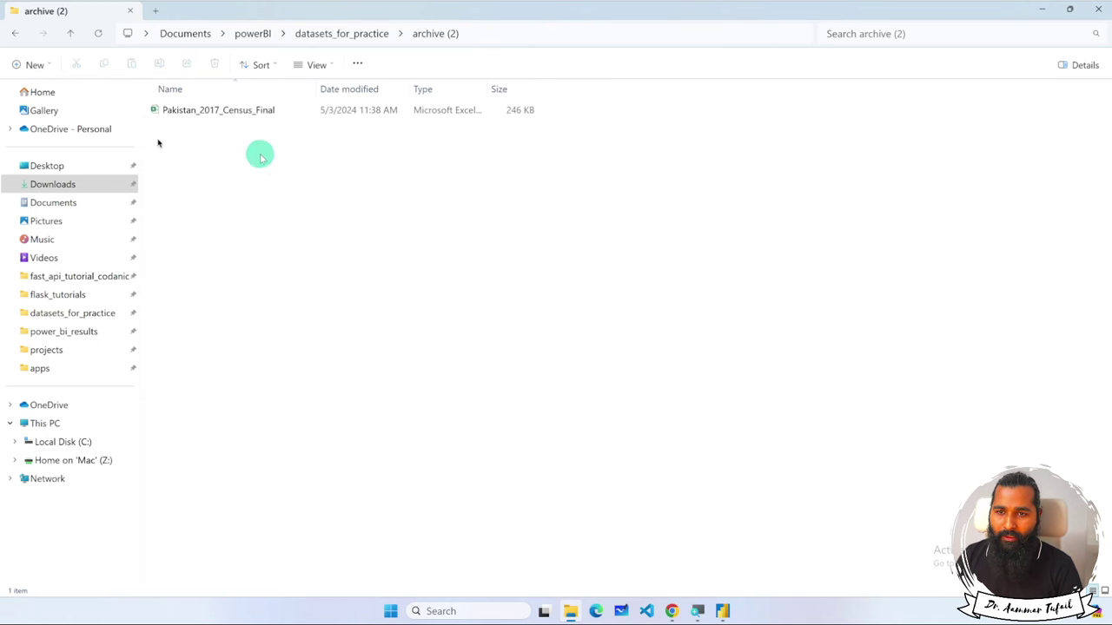
{"action": "left_click", "coordinate": [250, 114]}
{"action": "key", "text": "BackSpace"}
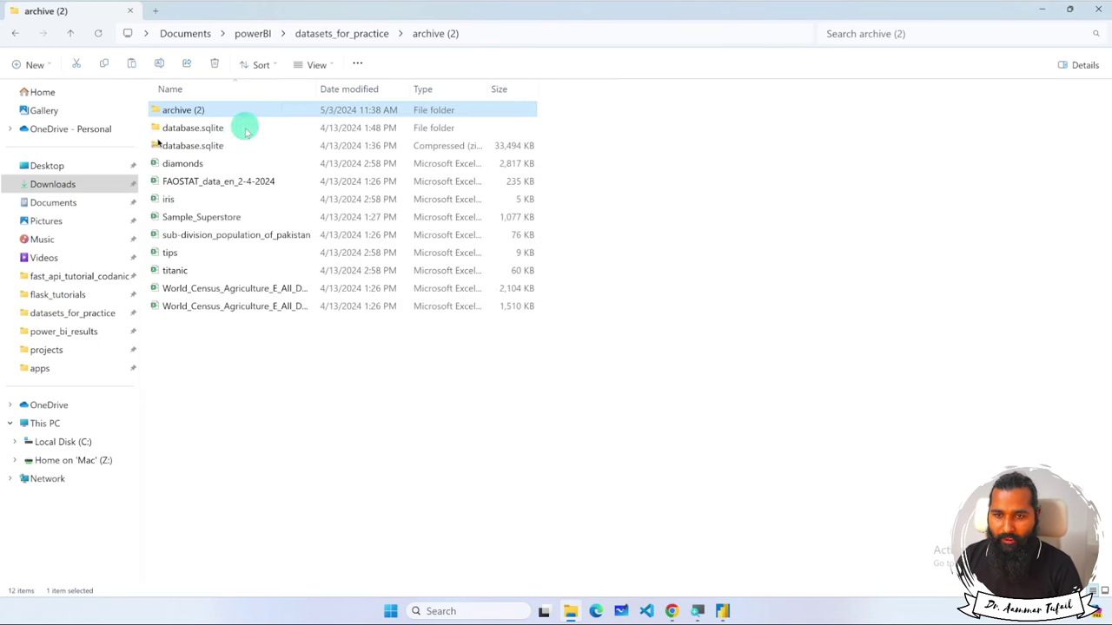
{"action": "key", "text": "ctrl+v"}
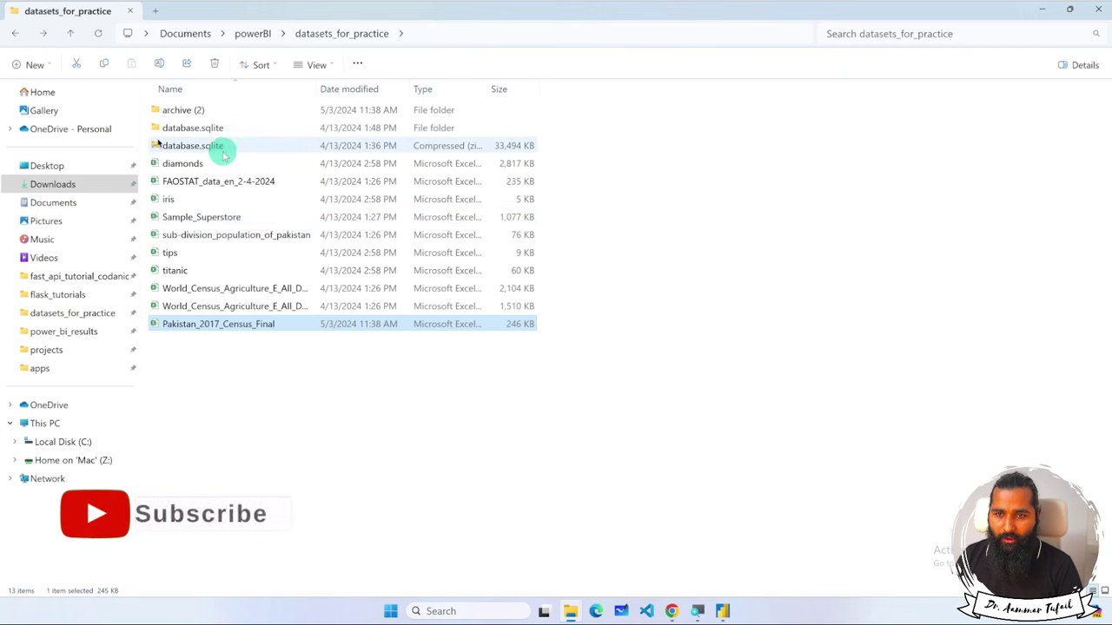
{"action": "left_click", "coordinate": [224, 113]}
{"action": "key", "text": "Delete"}
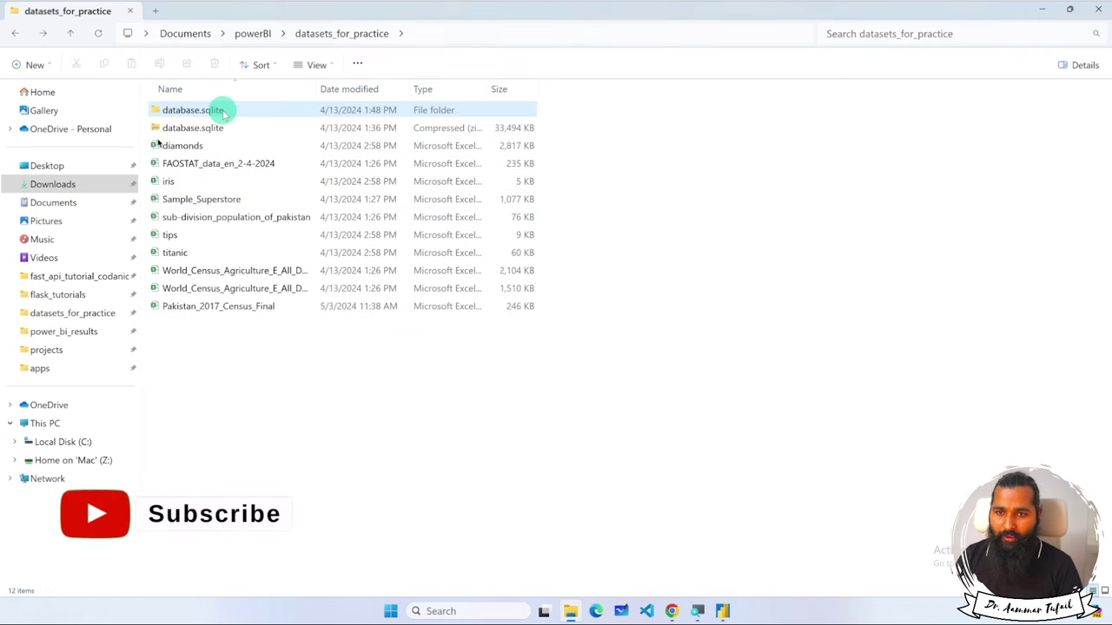
Open Pakistan_2017_Census_Final in Excel and dismiss the default data conversion dialog.
{"action": "left_click", "coordinate": [219, 308]}
{"action": "double_click", "coordinate": [219, 308]}
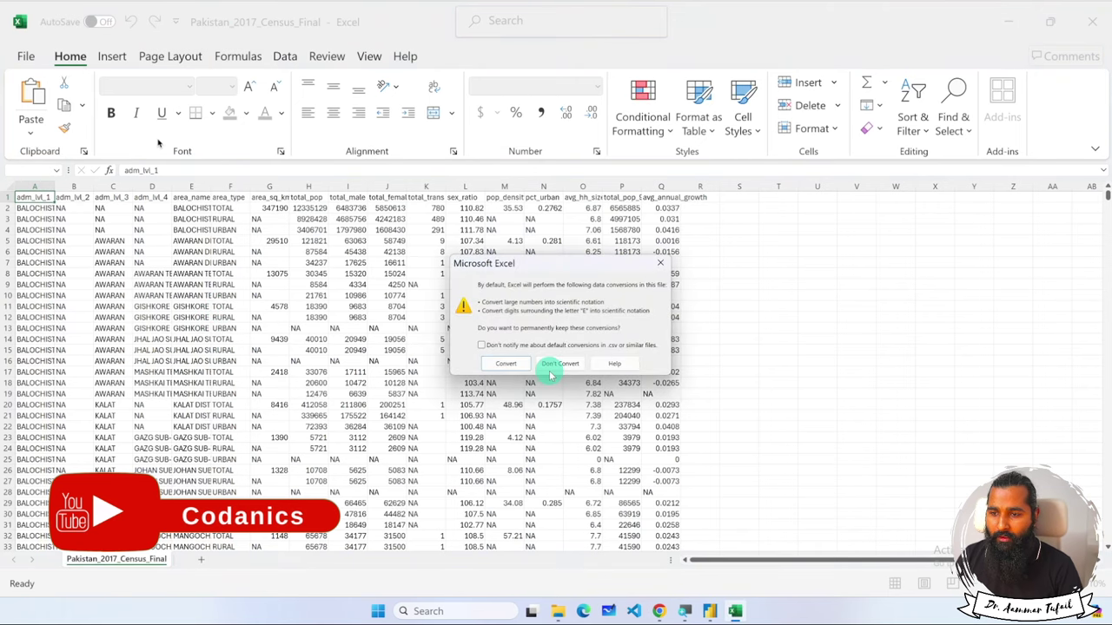
{"action": "left_click", "coordinate": [661, 263]}
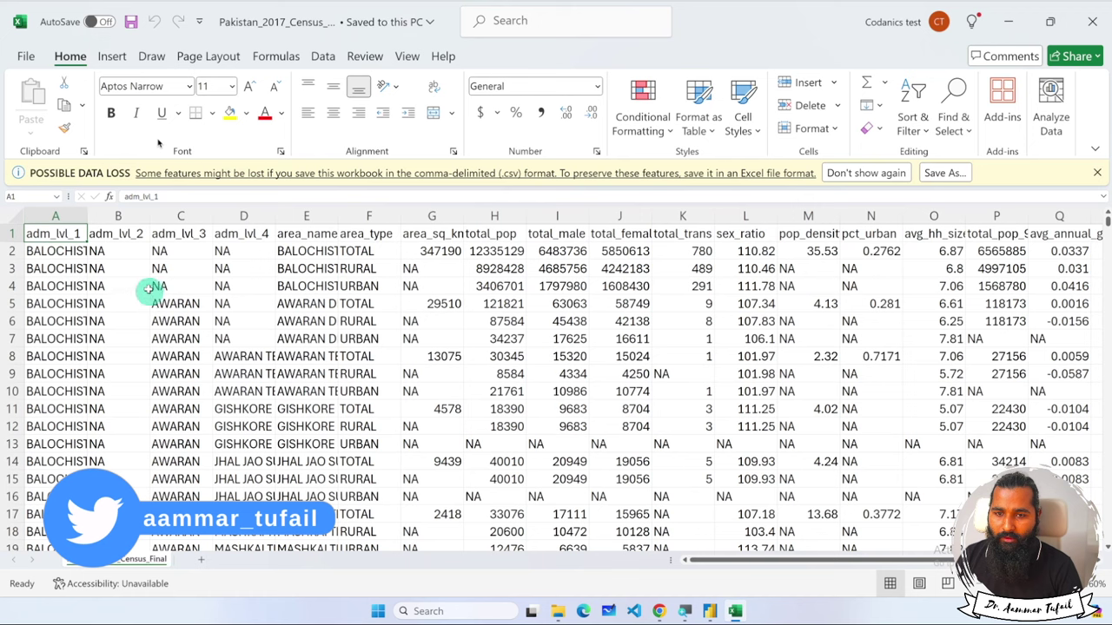
Widen the adm_lvl_1 and adm_lvl_2 columns and look through the census rows and columns.
{"action": "double_click", "coordinate": [88, 214]}
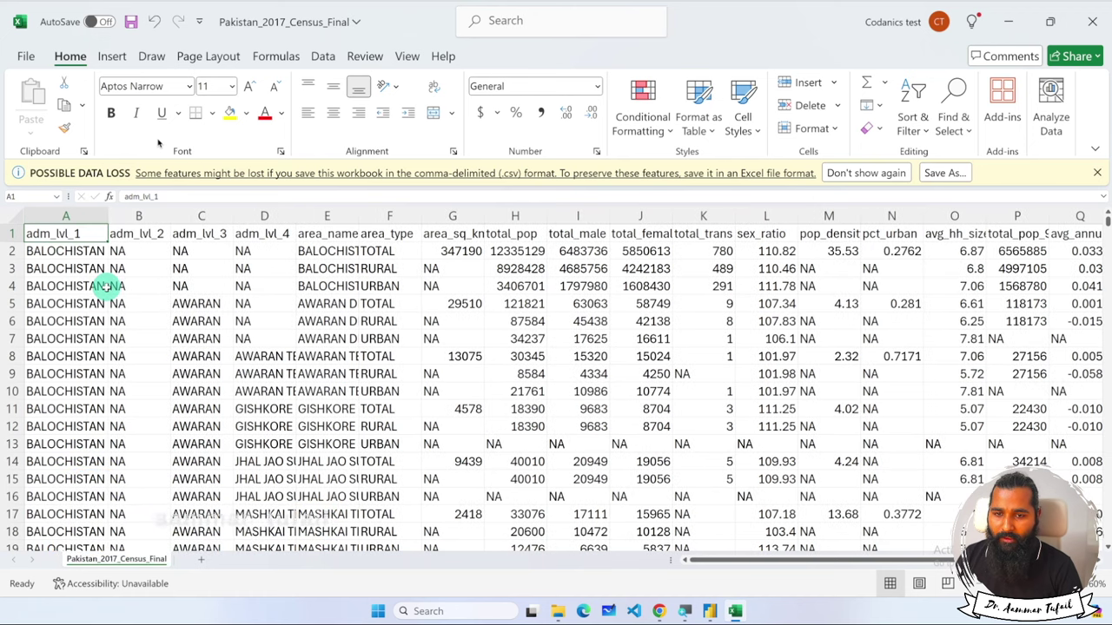
{"action": "double_click", "coordinate": [170, 215]}
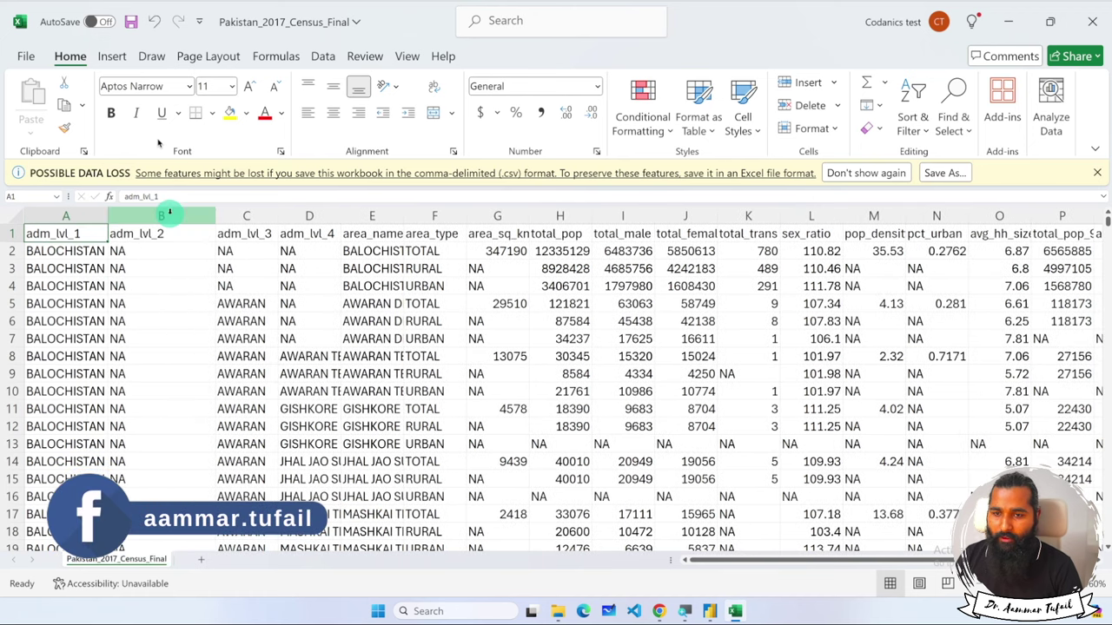
{"action": "scroll", "coordinate": [272, 341], "scroll_direction": "right", "scroll_amount": 2}
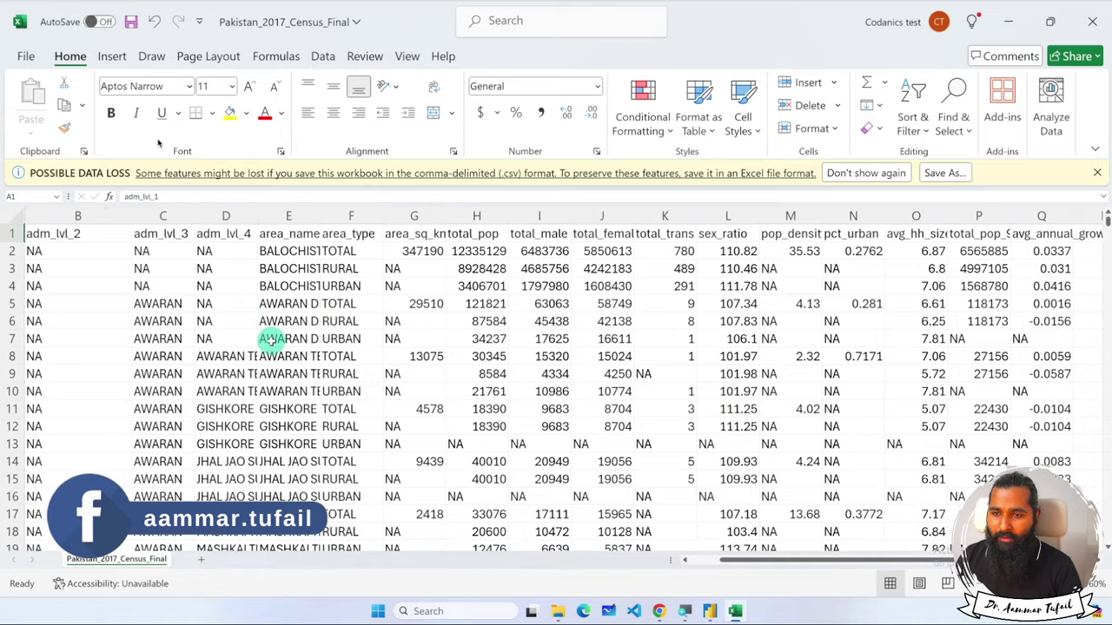
{"action": "scroll", "coordinate": [273, 340], "scroll_direction": "left", "scroll_amount": 2}
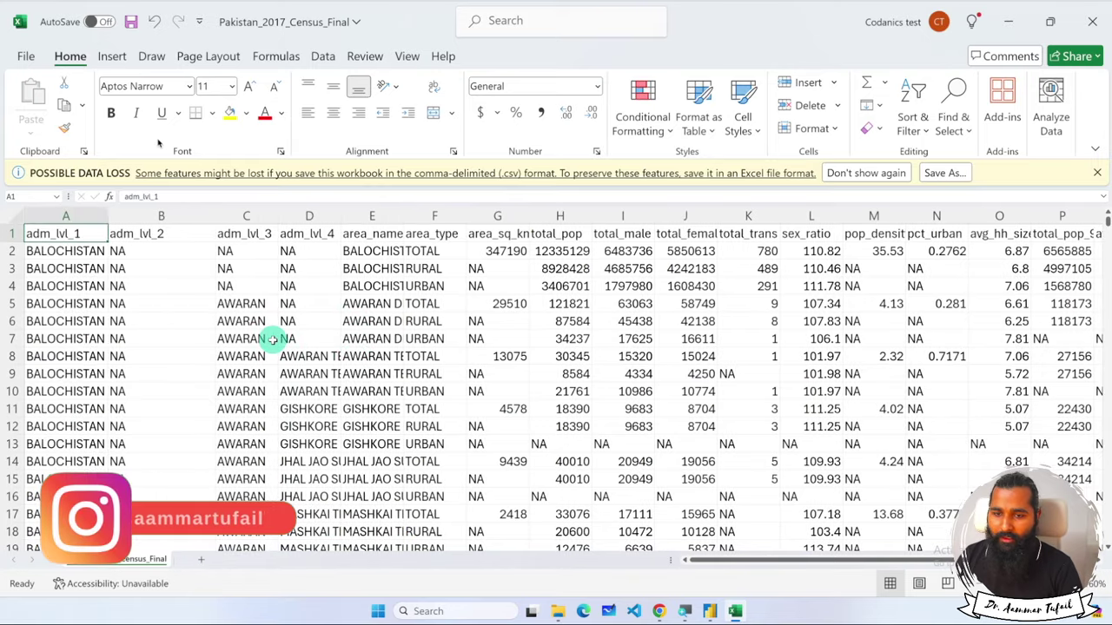
{"action": "scroll", "coordinate": [136, 350], "scroll_direction": "down", "scroll_amount": 20}
{"action": "scroll", "coordinate": [134, 351], "scroll_direction": "down", "scroll_amount": 20}
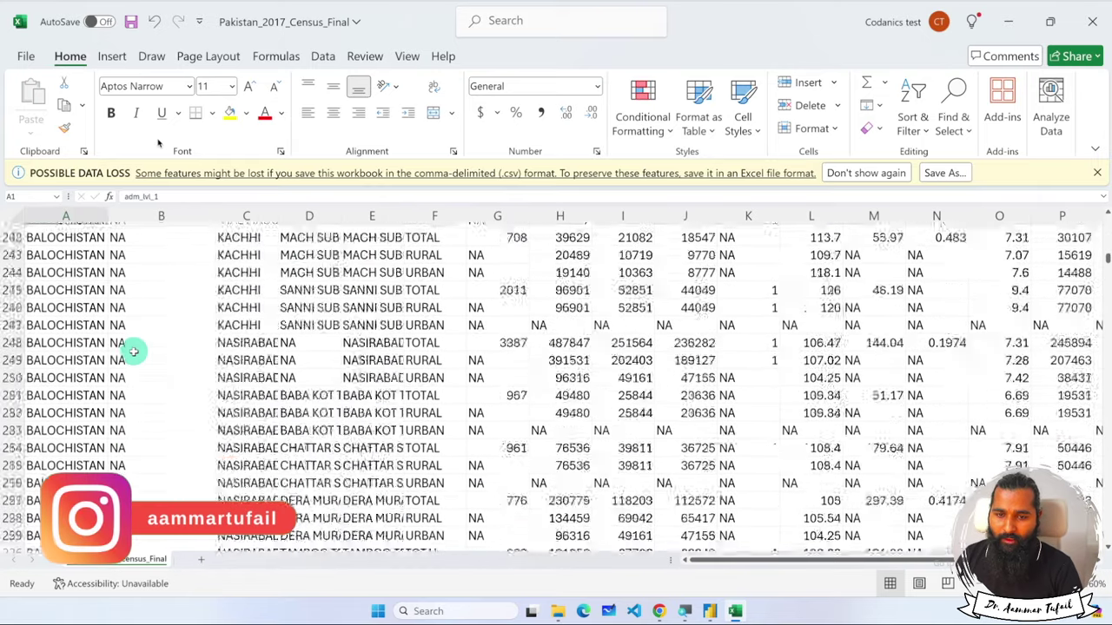
{"action": "scroll", "coordinate": [91, 274], "scroll_direction": "up", "scroll_amount": 20}
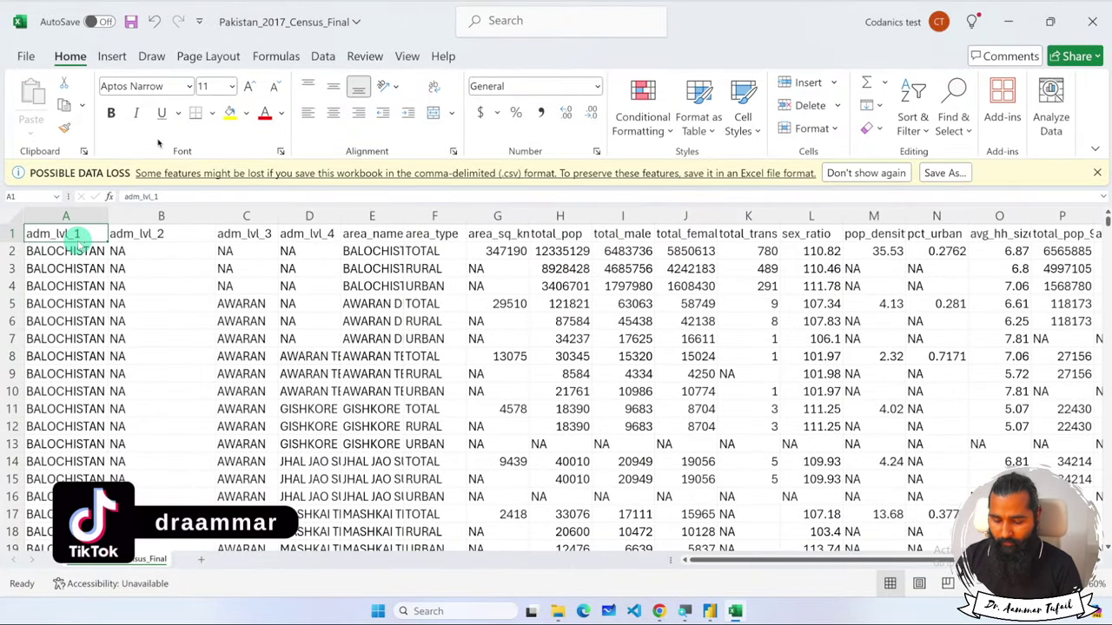
Add filters to the header row, view the adm_lvl_1 values without filtering, and examine the remaining census columns.
{"action": "left_click", "coordinate": [103, 235]}
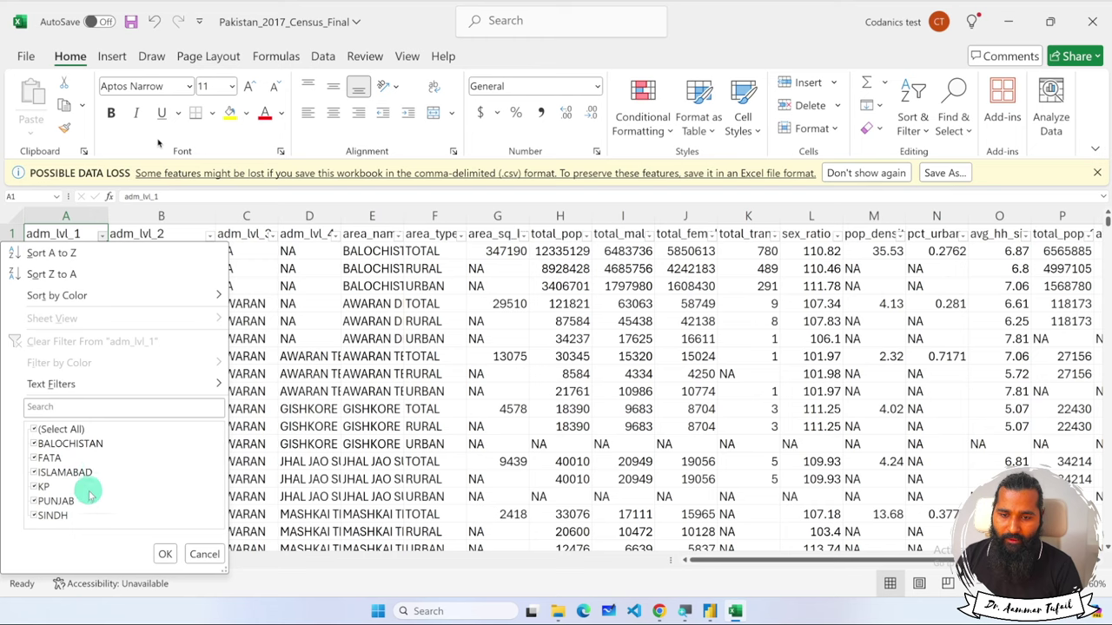
{"action": "left_click", "coordinate": [205, 554]}
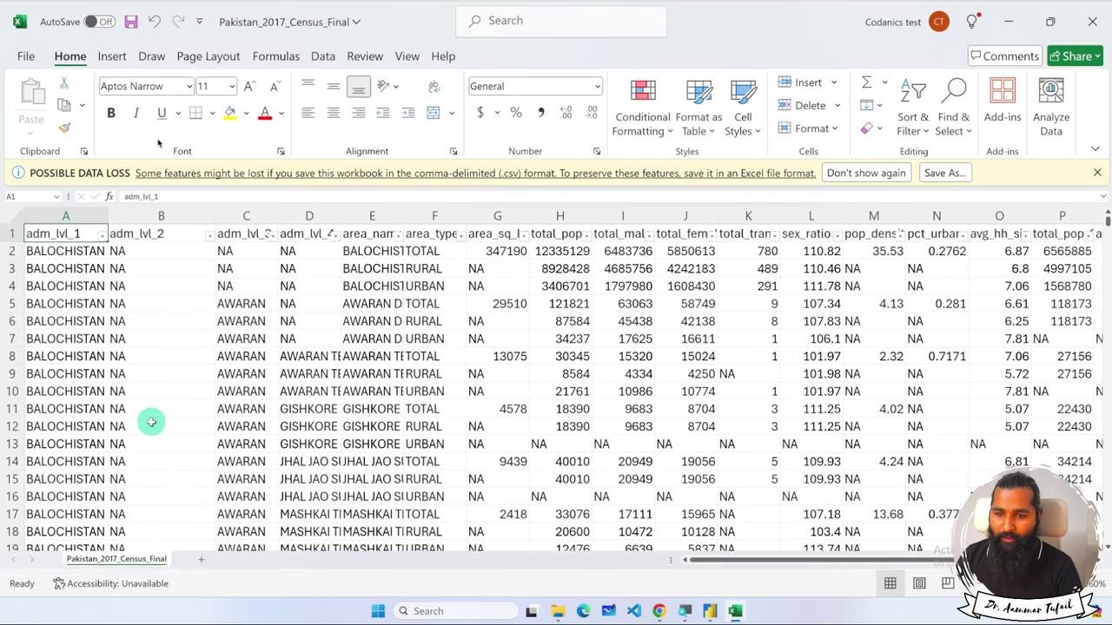
{"action": "scroll", "coordinate": [359, 417], "scroll_direction": "right", "scroll_amount": 3}
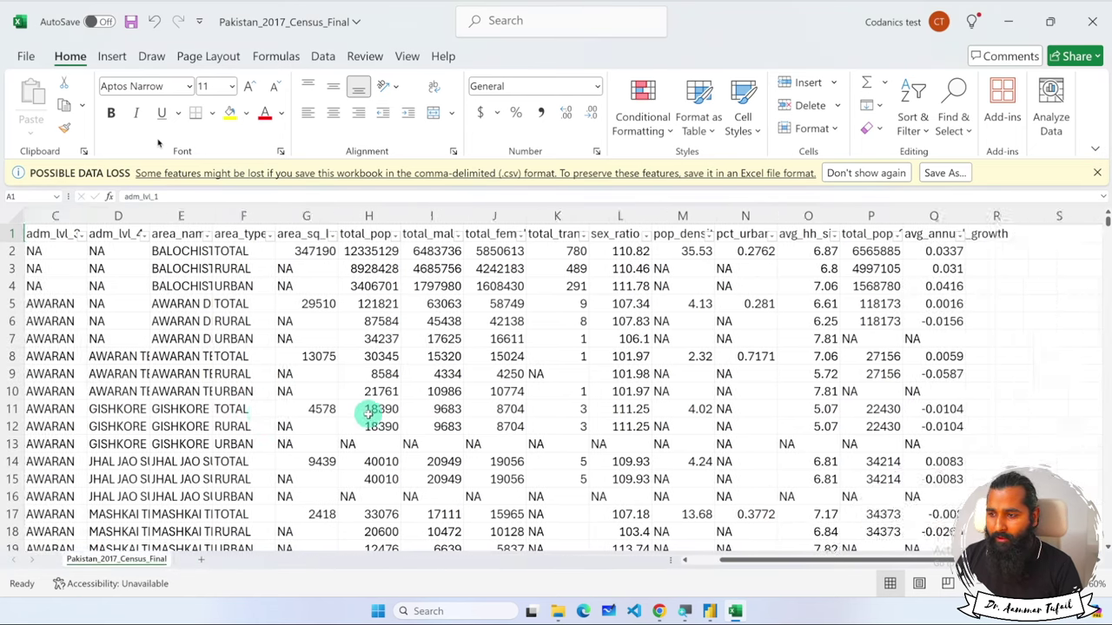
{"action": "scroll", "coordinate": [369, 413], "scroll_direction": "right", "scroll_amount": 2}
{"action": "scroll", "coordinate": [369, 412], "scroll_direction": "left", "scroll_amount": 3}
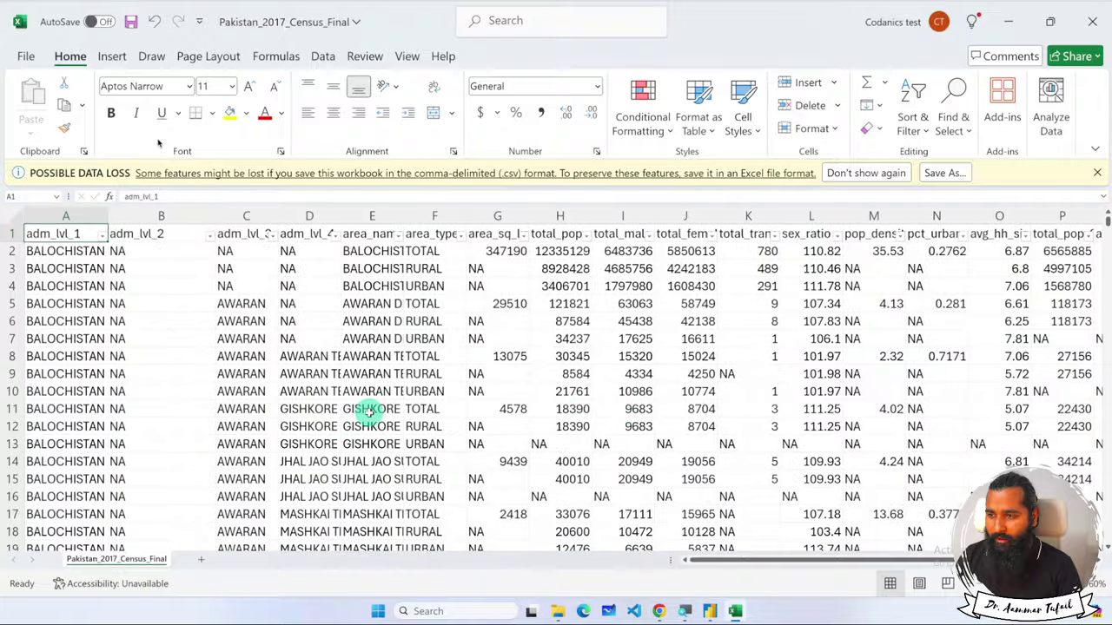
{"action": "scroll", "coordinate": [370, 413], "scroll_direction": "right", "scroll_amount": 1}
{"action": "scroll", "coordinate": [369, 412], "scroll_direction": "right", "scroll_amount": 1}
{"action": "scroll", "coordinate": [369, 413], "scroll_direction": "left", "scroll_amount": 2}
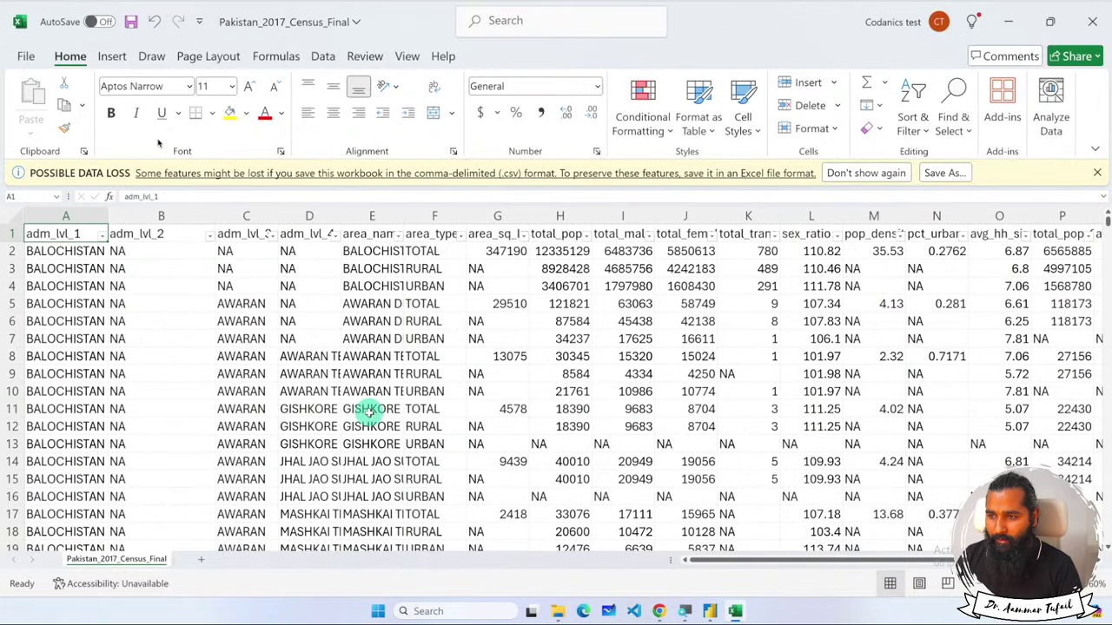
{"action": "scroll", "coordinate": [369, 413], "scroll_direction": "down", "scroll_amount": 2}
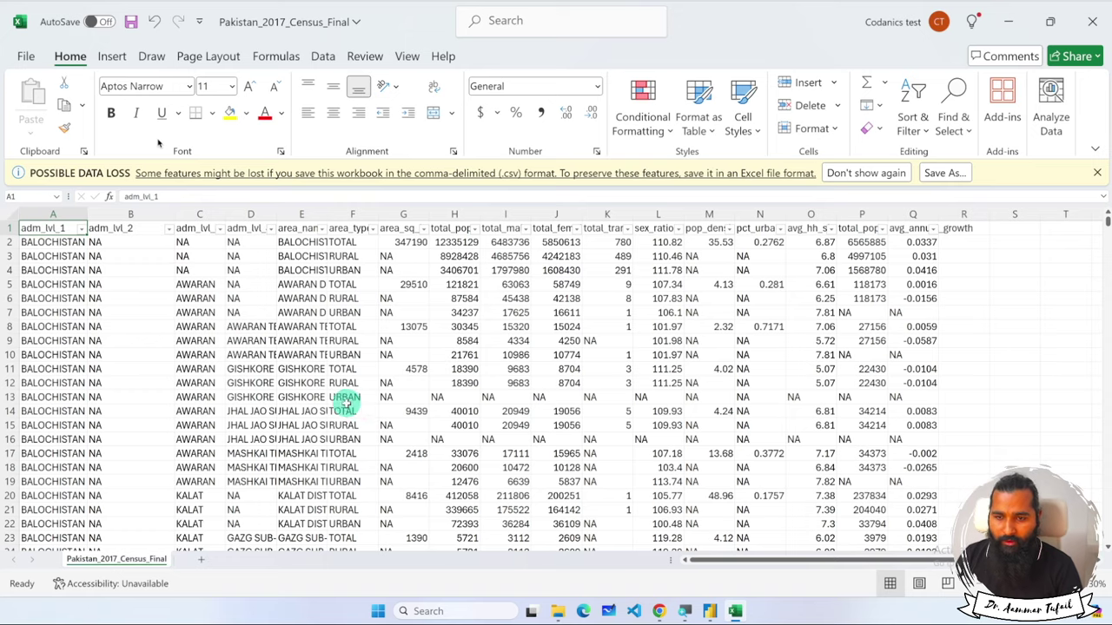
{"action": "scroll", "coordinate": [347, 403], "scroll_direction": "down", "scroll_amount": 2}
{"action": "scroll", "coordinate": [346, 403], "scroll_direction": "up", "scroll_amount": 2}
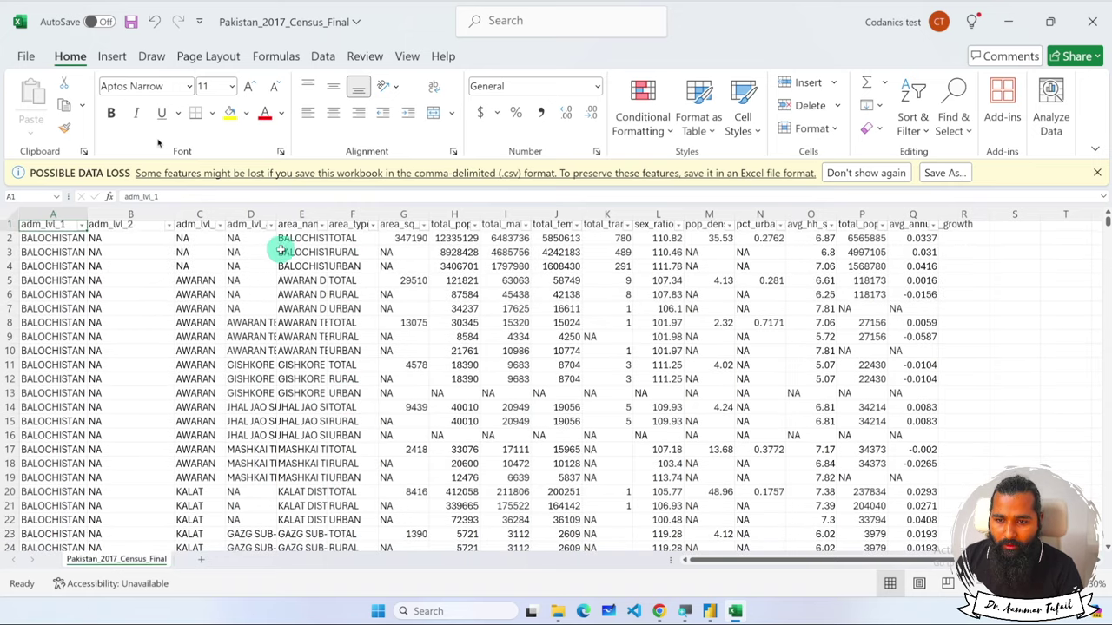
Browse the adm_lvl_4 and area_name filter values without filtering, and close the census workbook without saving.
{"action": "left_click", "coordinate": [269, 226]}
{"action": "scroll", "coordinate": [209, 476], "scroll_direction": "down", "scroll_amount": 8}
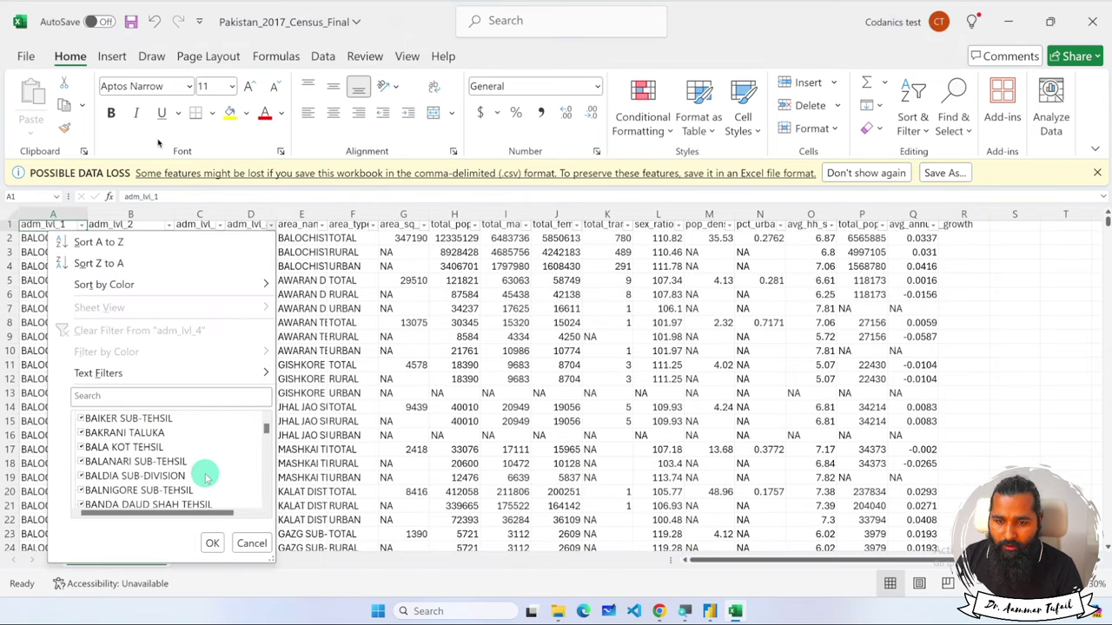
{"action": "scroll", "coordinate": [208, 476], "scroll_direction": "down", "scroll_amount": 3}
{"action": "left_click", "coordinate": [251, 543]}
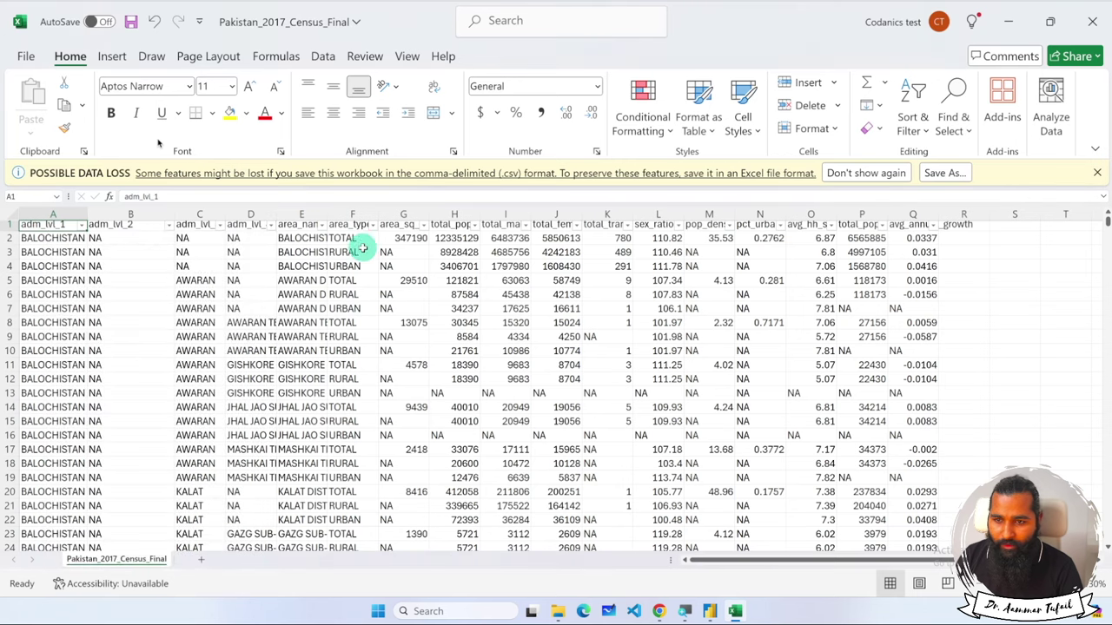
{"action": "left_click", "coordinate": [323, 224]}
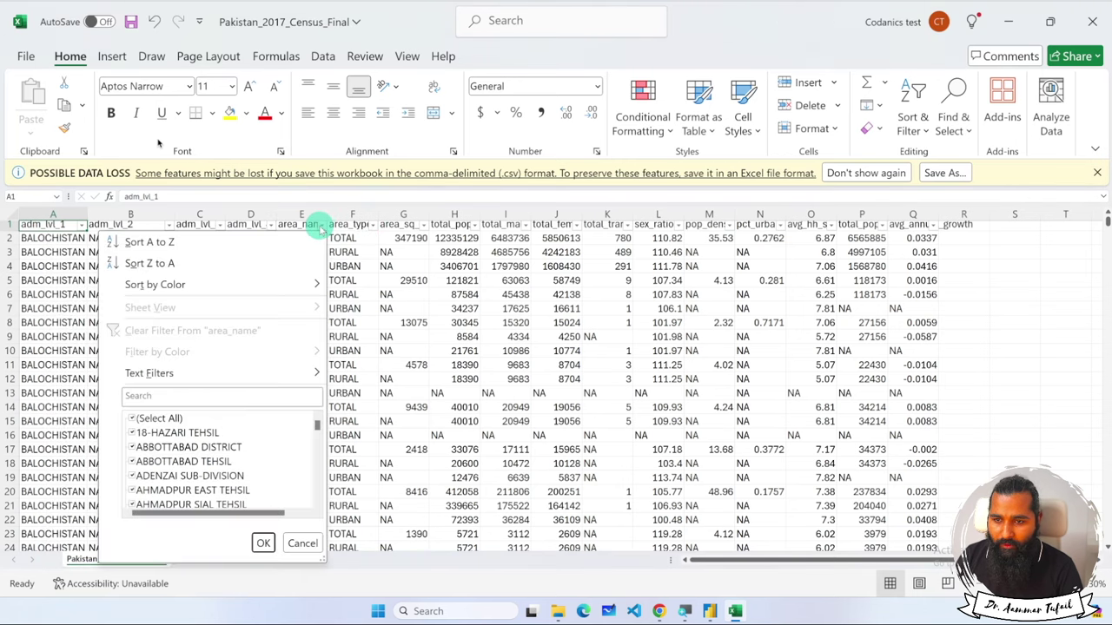
{"action": "scroll", "coordinate": [256, 448], "scroll_direction": "down", "scroll_amount": 10}
{"action": "scroll", "coordinate": [255, 461], "scroll_direction": "down", "scroll_amount": 5}
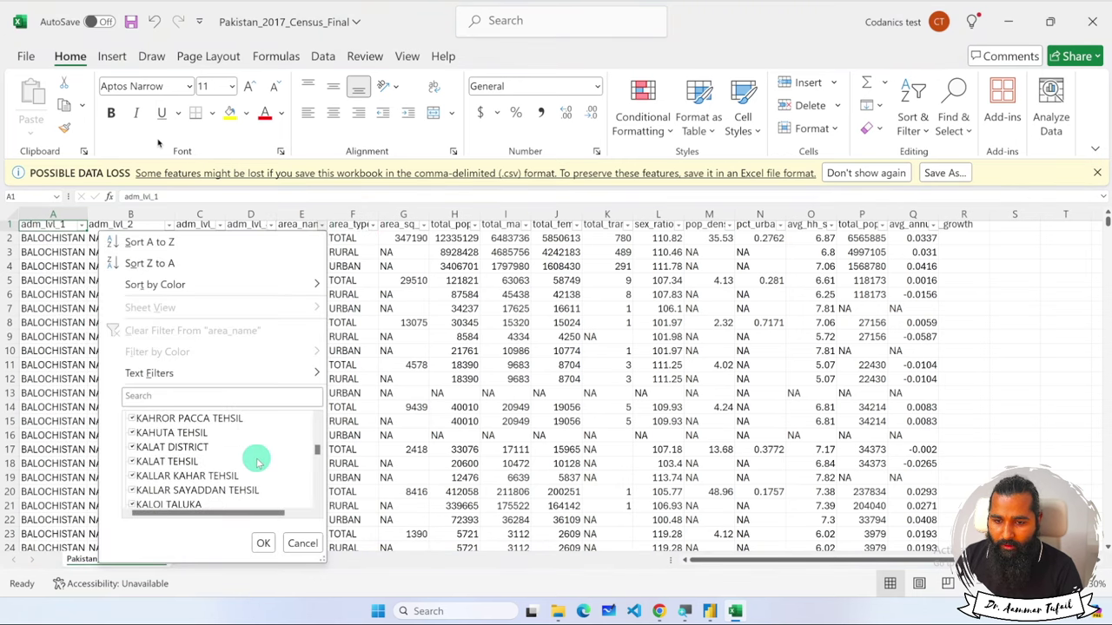
{"action": "left_click", "coordinate": [303, 543]}
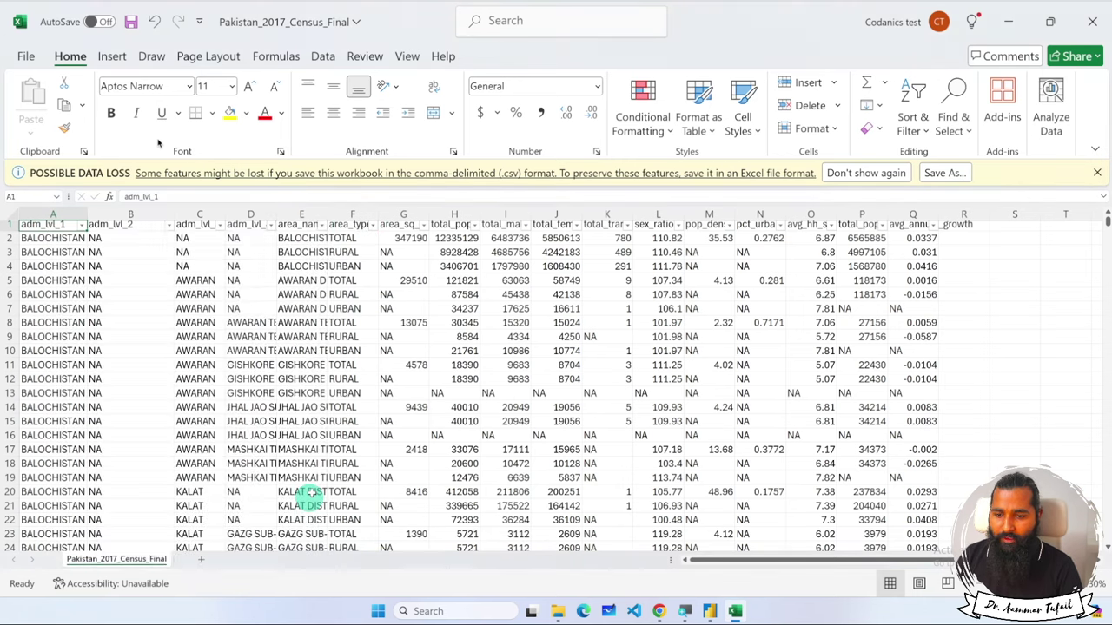
{"action": "left_click", "coordinate": [1092, 22]}
{"action": "left_click", "coordinate": [540, 448]}
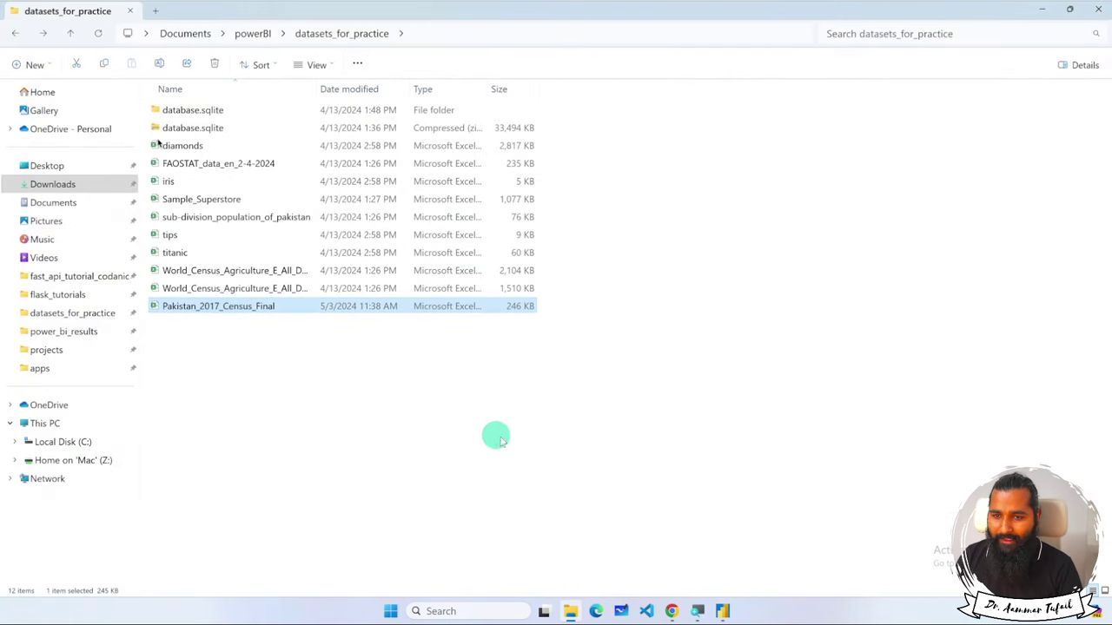
Switch to the 01_plots report in Power BI Desktop and add a report page for Pakistan, its name starting with 19_.
{"action": "mouse_move", "coordinate": [674, 614]}
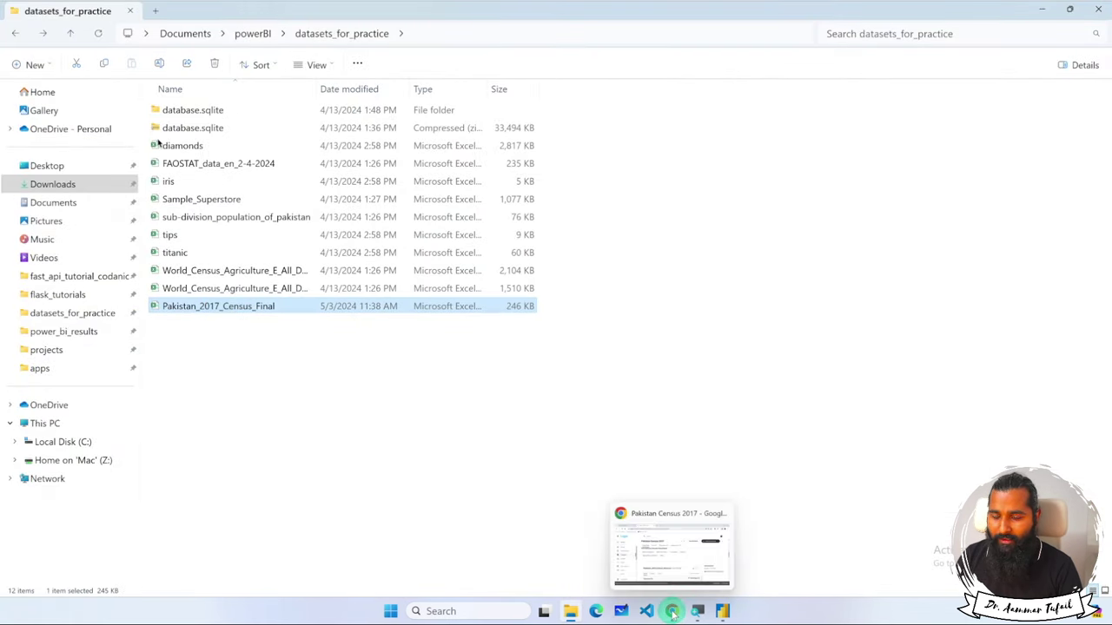
{"action": "left_click", "coordinate": [723, 611]}
{"action": "left_click", "coordinate": [654, 565]}
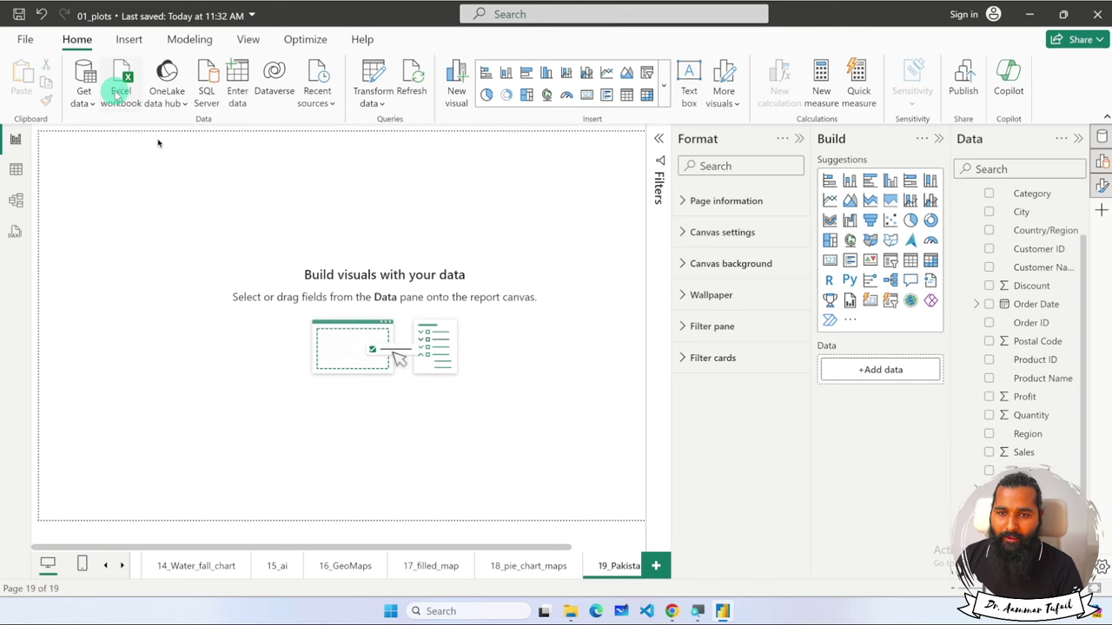
Try to find the census file through the Excel workbook import, and cancel the file selection.
{"action": "left_click", "coordinate": [117, 94]}
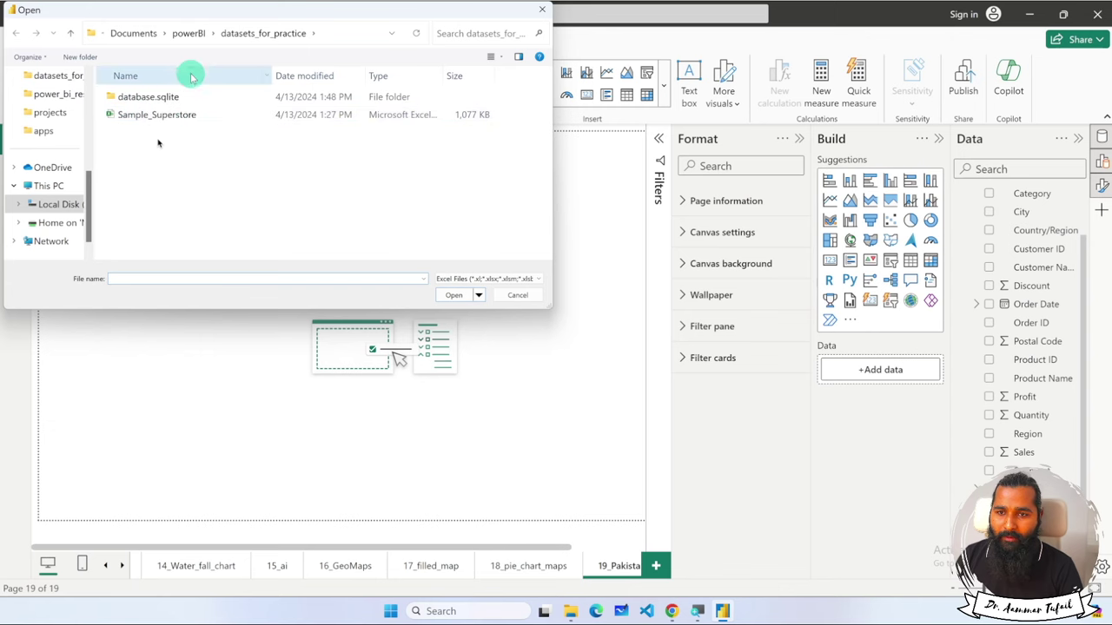
{"action": "left_click", "coordinate": [518, 294]}
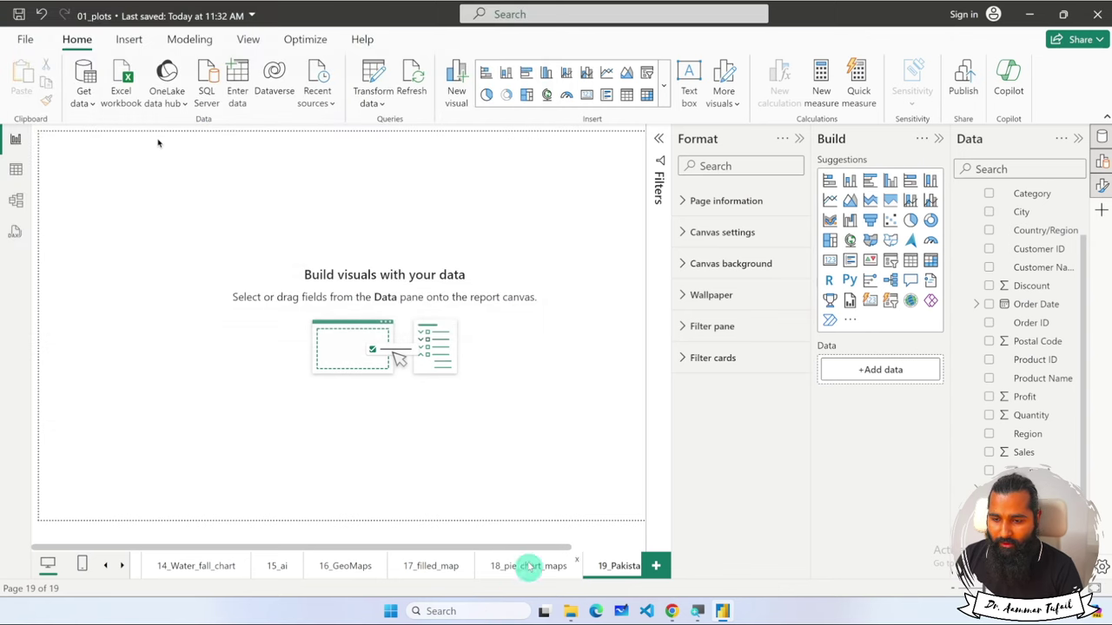
Switch to File Explorer and widen the Name and Type columns to check the file type of Pakistan_2017_Census_Final.
{"action": "left_click", "coordinate": [569, 610]}
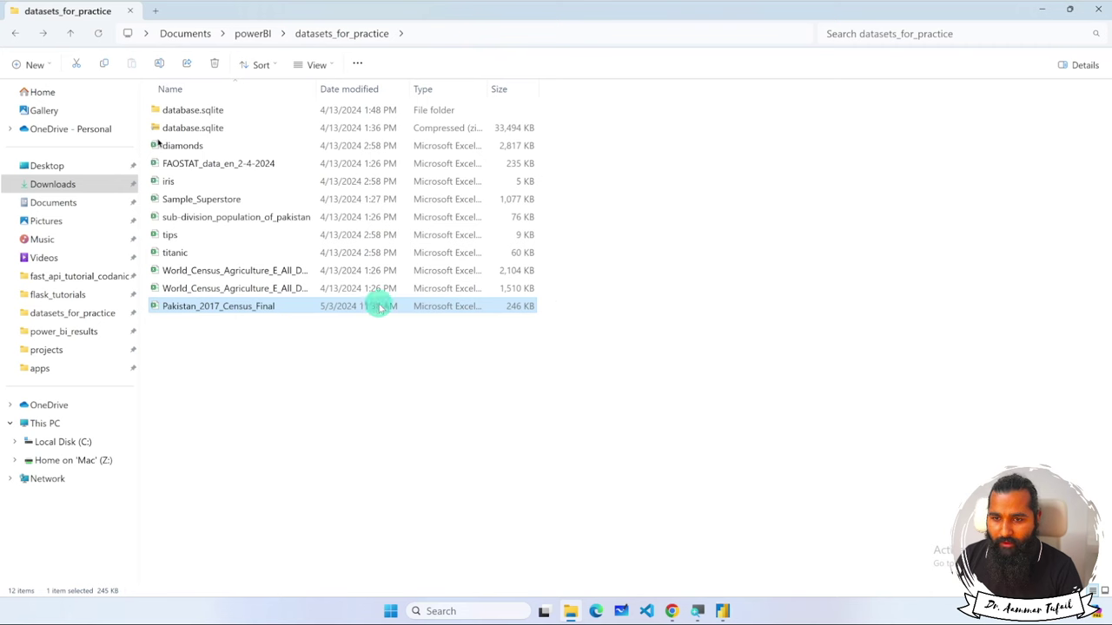
{"action": "left_click", "coordinate": [286, 306]}
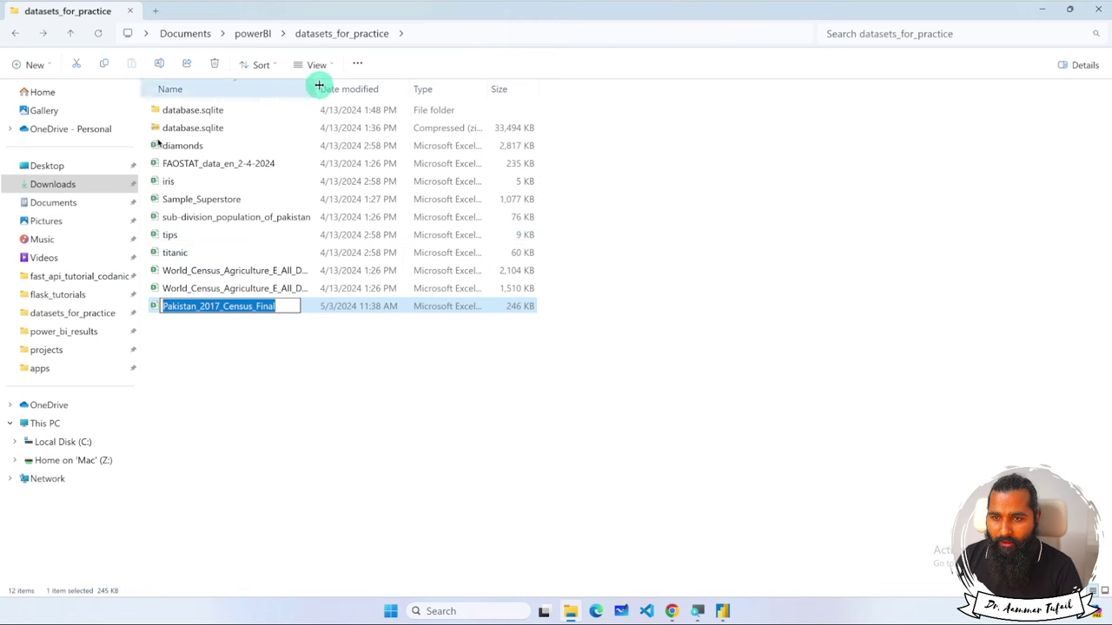
{"action": "left_click_drag", "start_coordinate": [318, 87], "coordinate": [506, 109]}
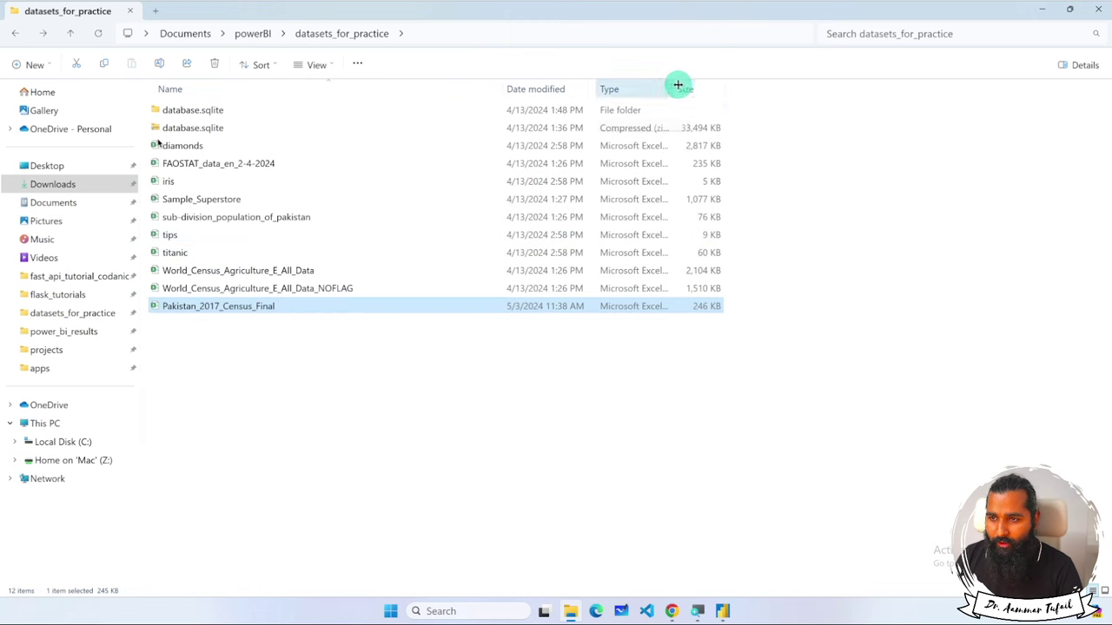
{"action": "left_click_drag", "start_coordinate": [676, 86], "coordinate": [864, 104]}
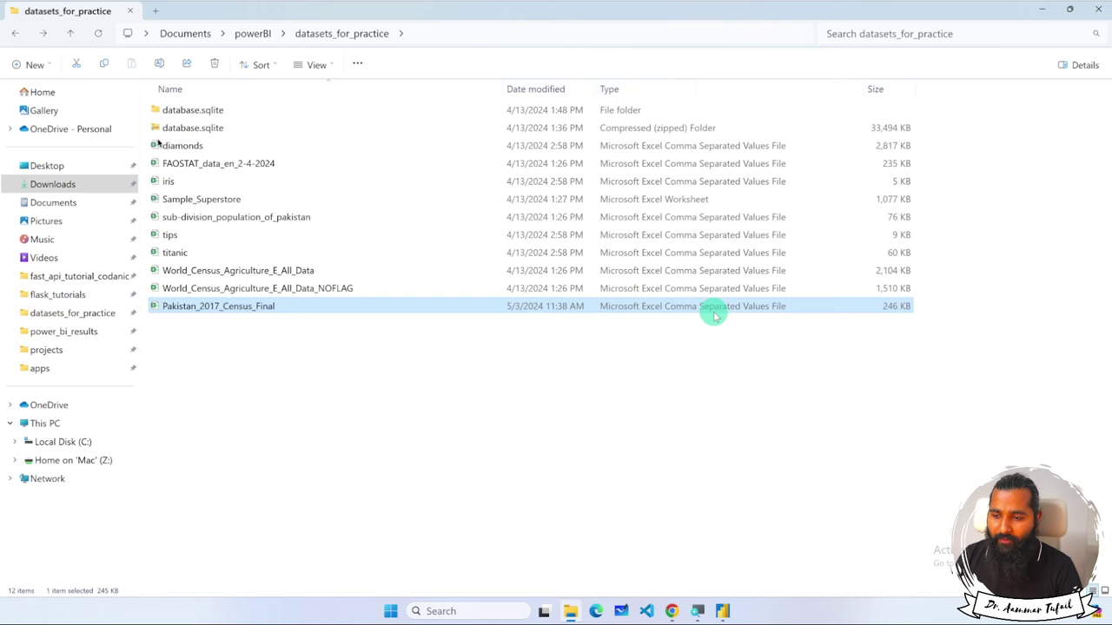
Switch to the 01_plots report in Power BI Desktop and load Pakistan_2017_Census_Final from datasets_for_practice as a Text/CSV source.
{"action": "left_click", "coordinate": [722, 611]}
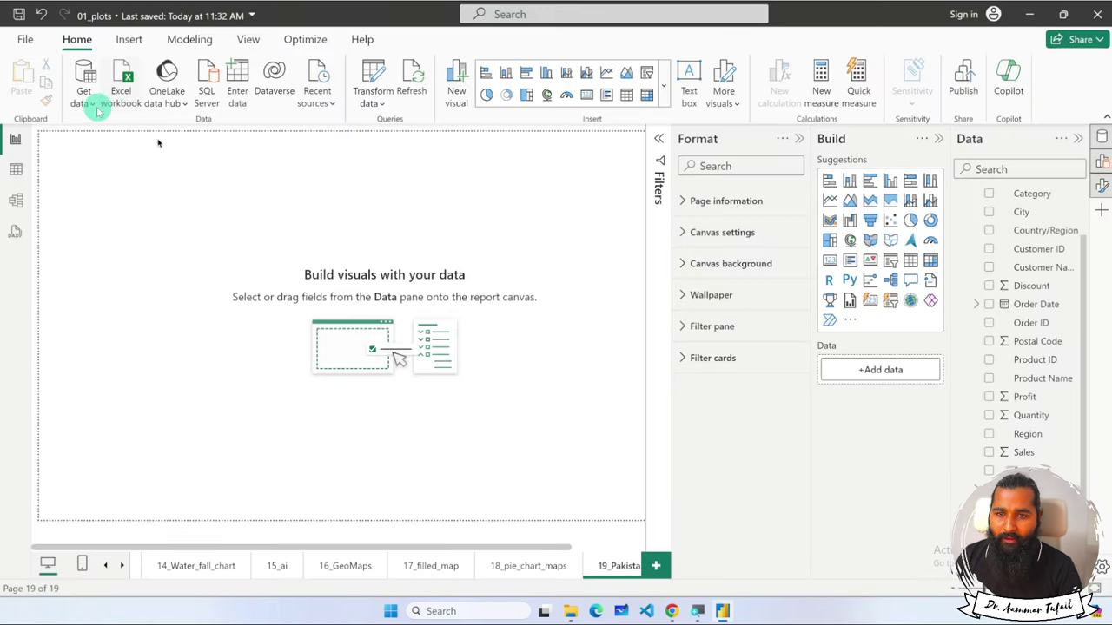
{"action": "left_click", "coordinate": [88, 104]}
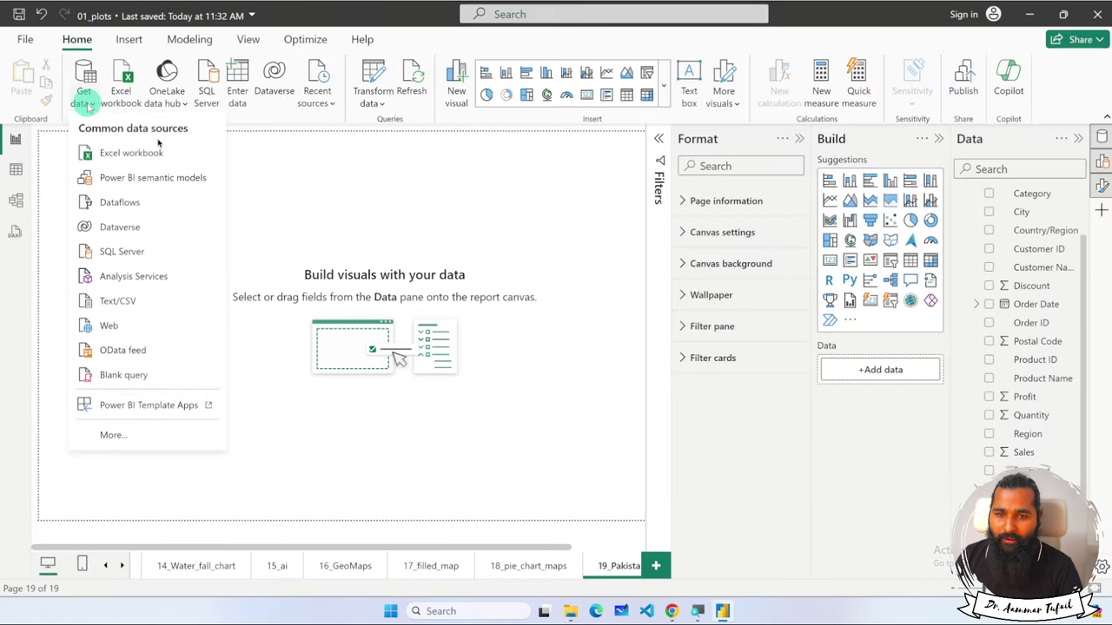
{"action": "left_click", "coordinate": [117, 301]}
{"action": "scroll", "coordinate": [199, 218], "scroll_direction": "down", "scroll_amount": 1}
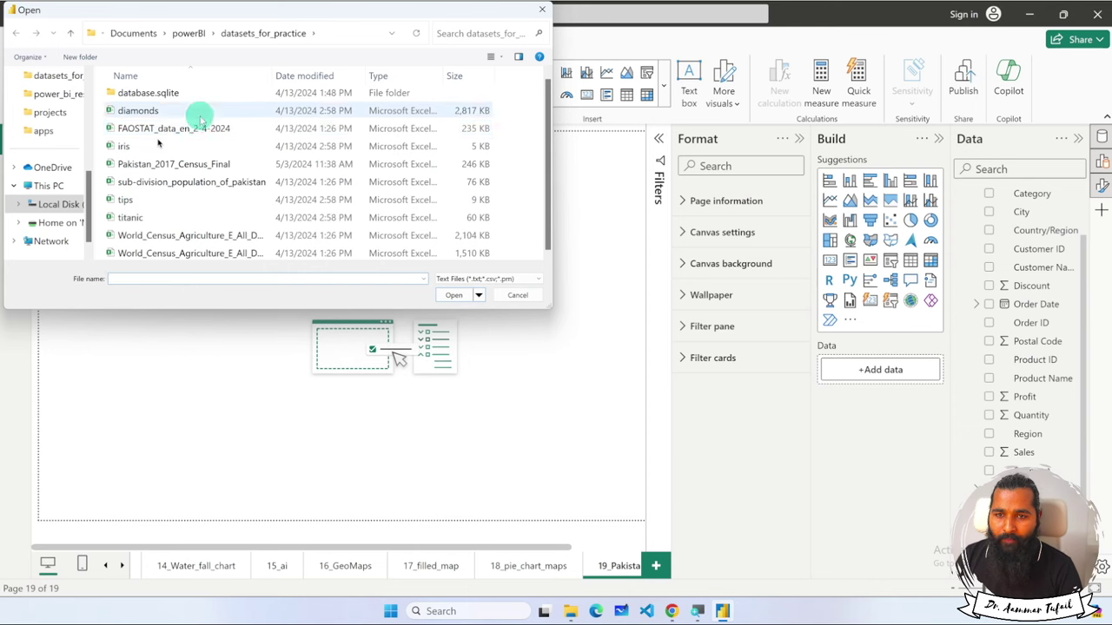
{"action": "left_click", "coordinate": [223, 164]}
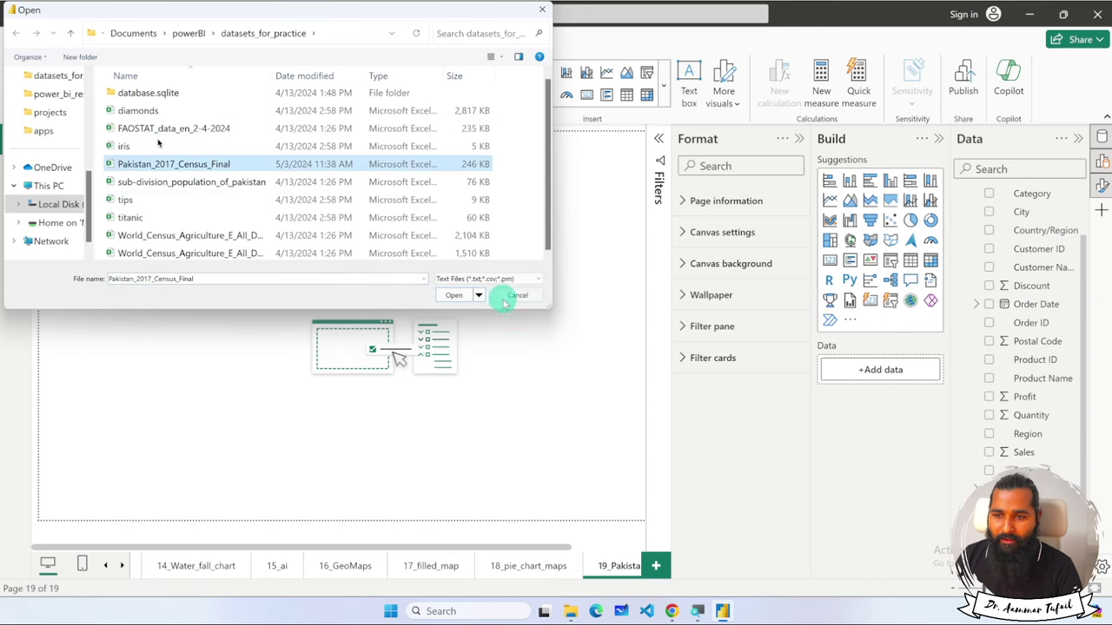
{"action": "left_click", "coordinate": [452, 295]}
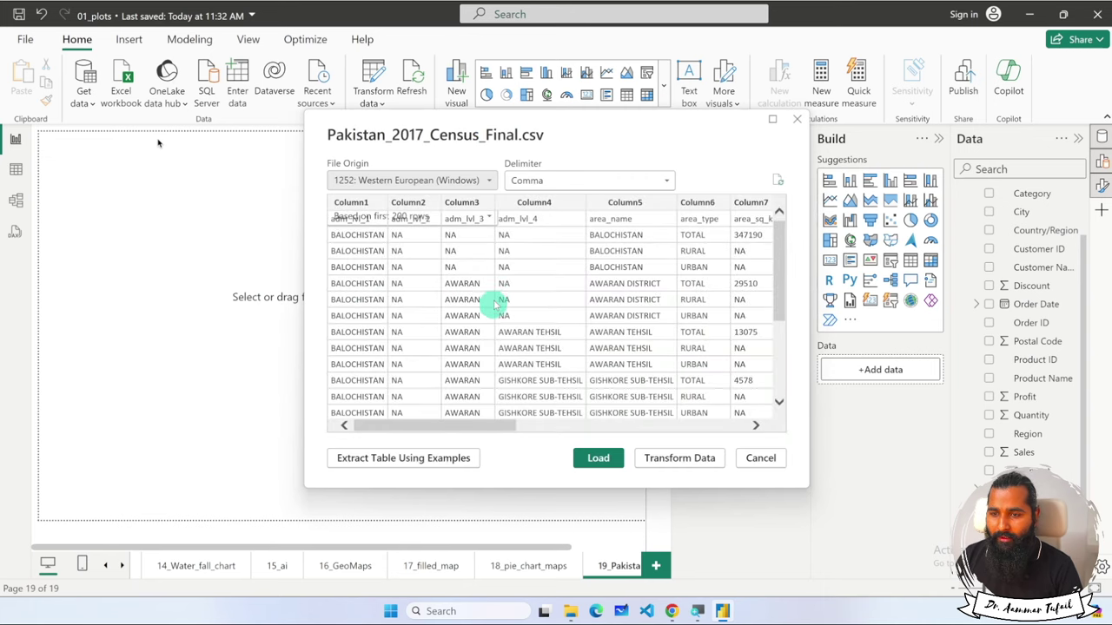
{"action": "left_click", "coordinate": [590, 458]}
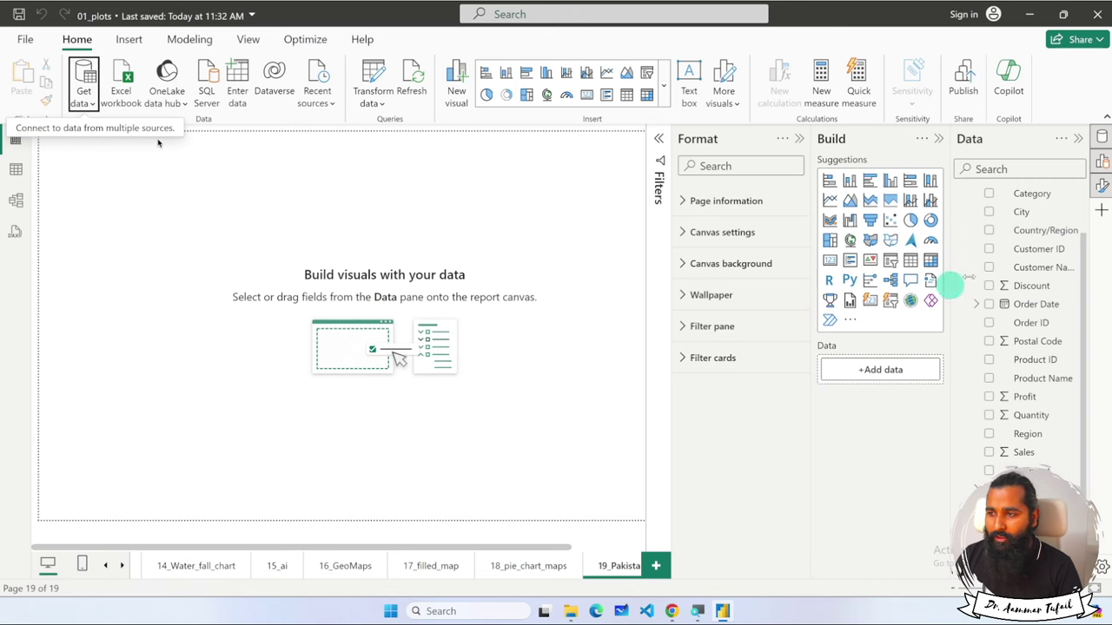
Collapse the Orders table and expand the Pakistan_2017_Census_Final table in the data list to check its fields.
{"action": "left_click", "coordinate": [1102, 137]}
{"action": "left_click", "coordinate": [1101, 137]}
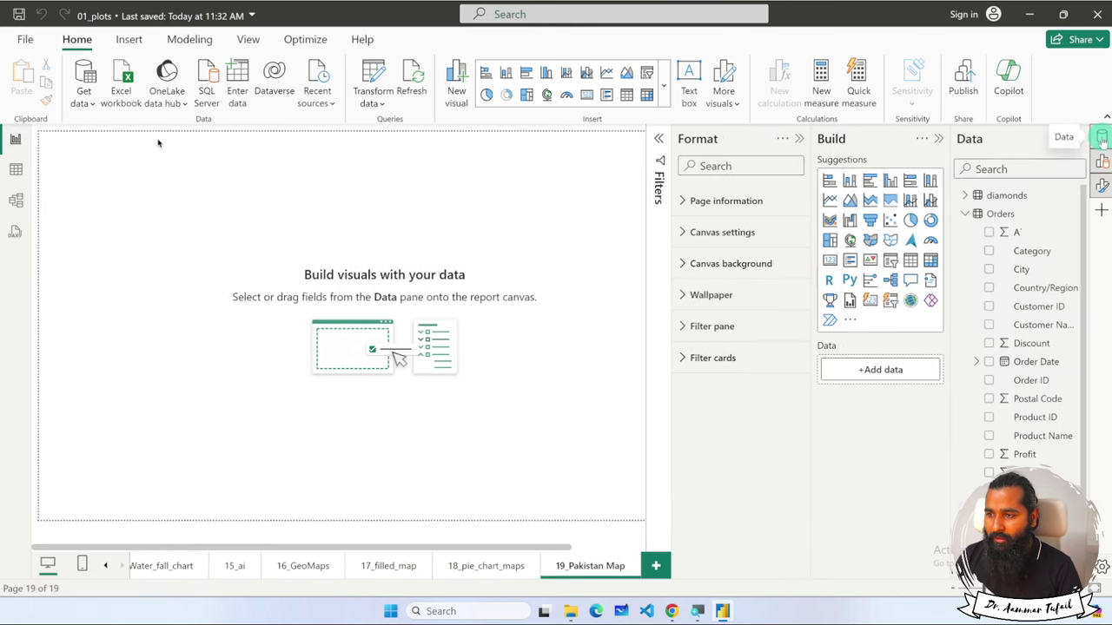
{"action": "left_click", "coordinate": [965, 214]}
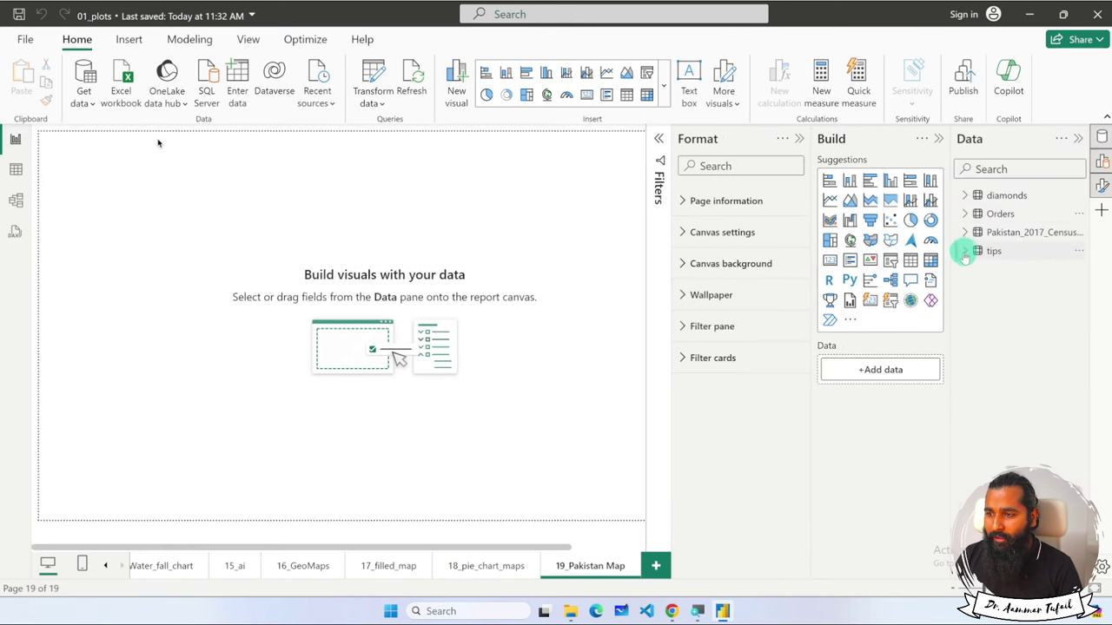
{"action": "left_click", "coordinate": [965, 232]}
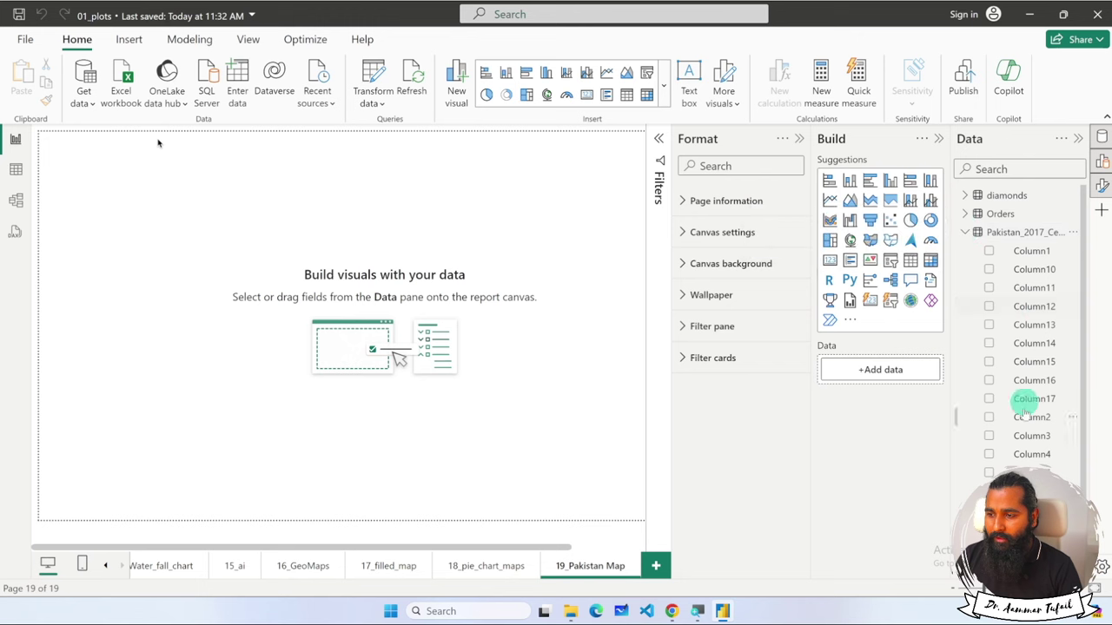
Show the rows of the Pakistan_2017_Census_Final table in Table view and look through them.
{"action": "left_click", "coordinate": [15, 169]}
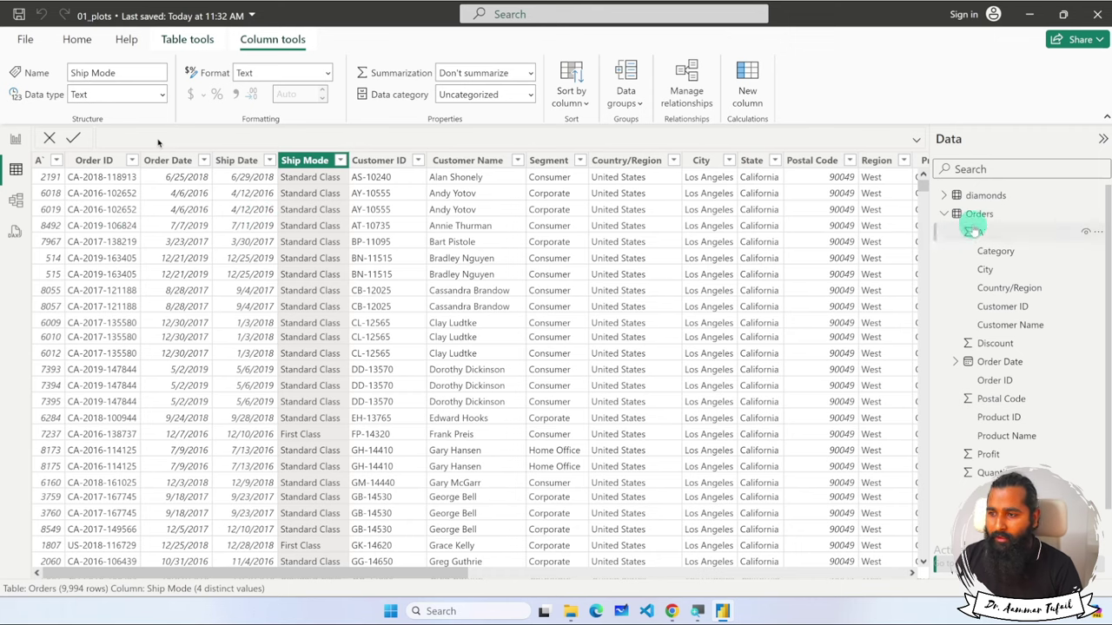
{"action": "left_click", "coordinate": [945, 214]}
{"action": "left_click", "coordinate": [960, 232]}
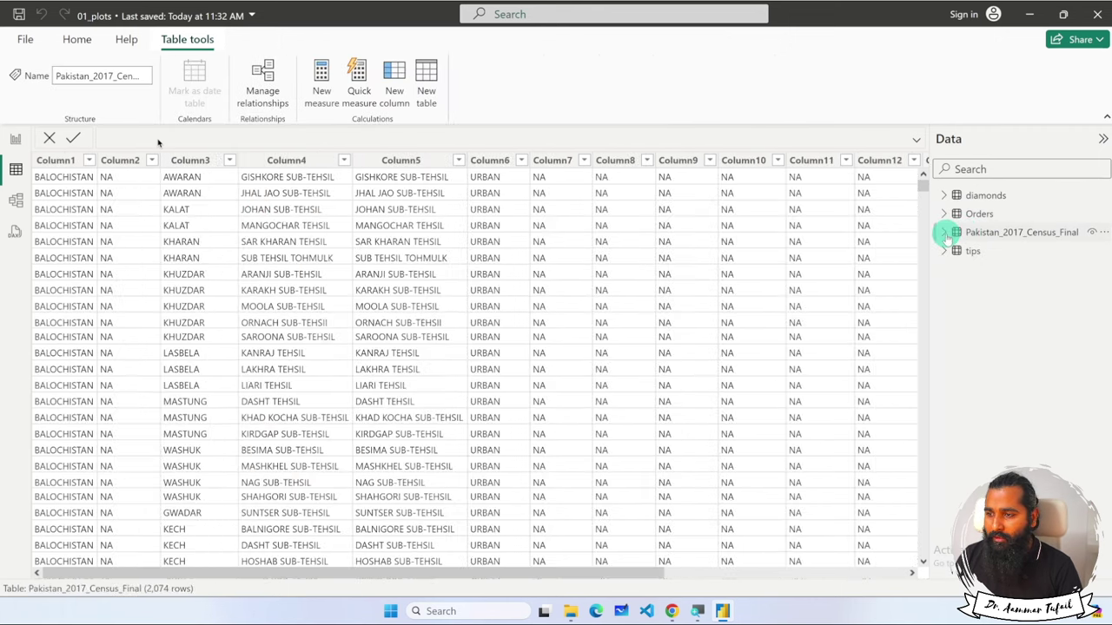
{"action": "scroll", "coordinate": [491, 335], "scroll_direction": "down", "scroll_amount": 15}
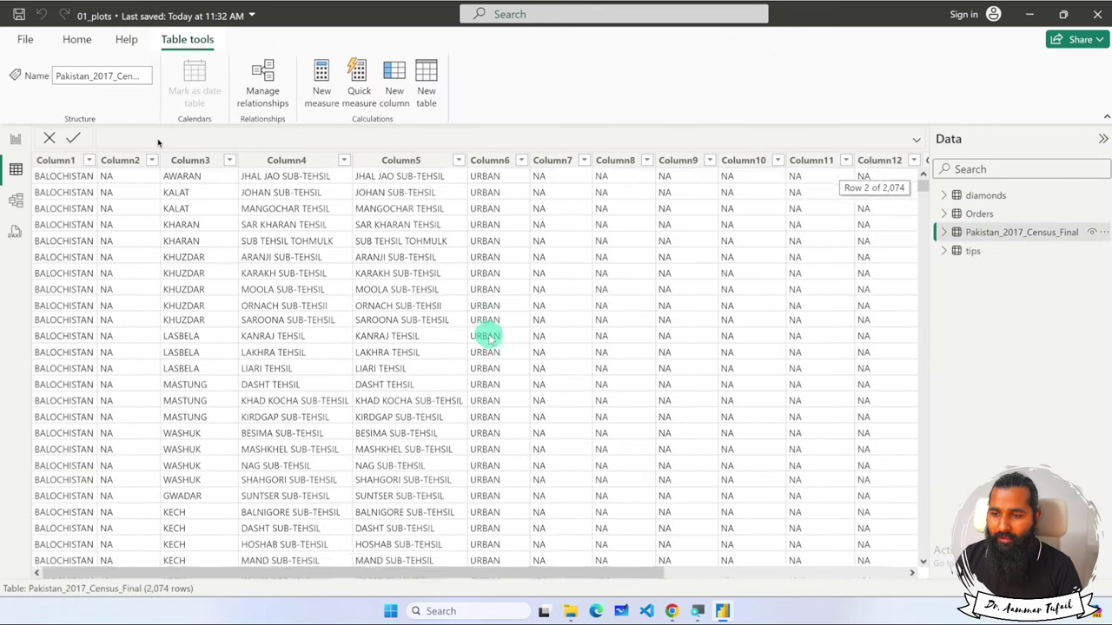
{"action": "scroll", "coordinate": [491, 334], "scroll_direction": "up", "scroll_amount": 15}
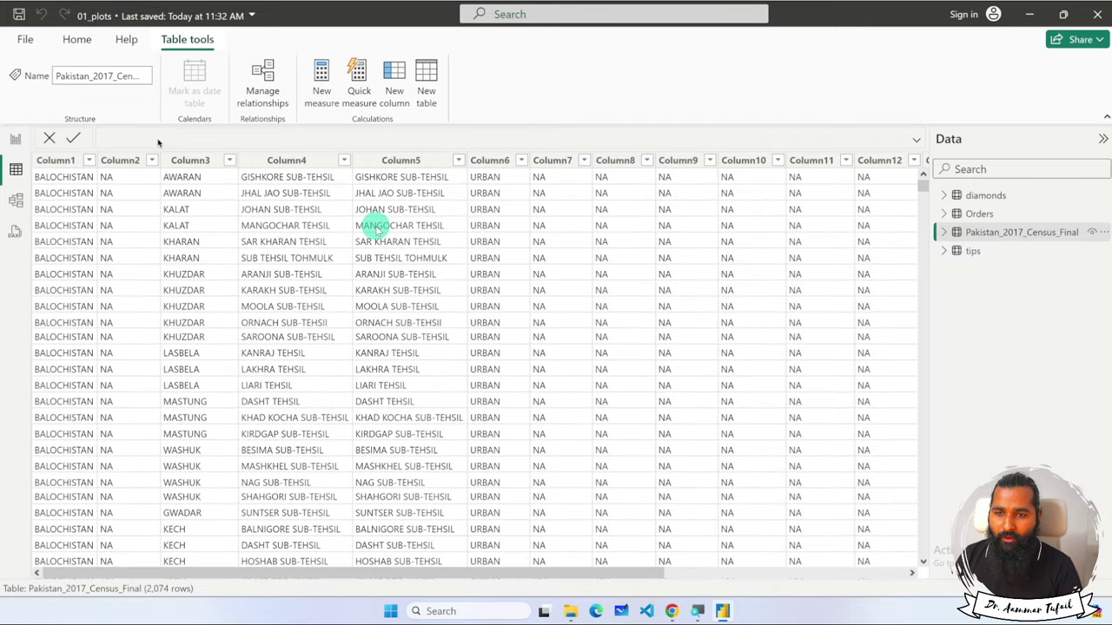
Examine the filter values of Column1 without filtering, and look through the table's rows for its column headers.
{"action": "left_click", "coordinate": [68, 163]}
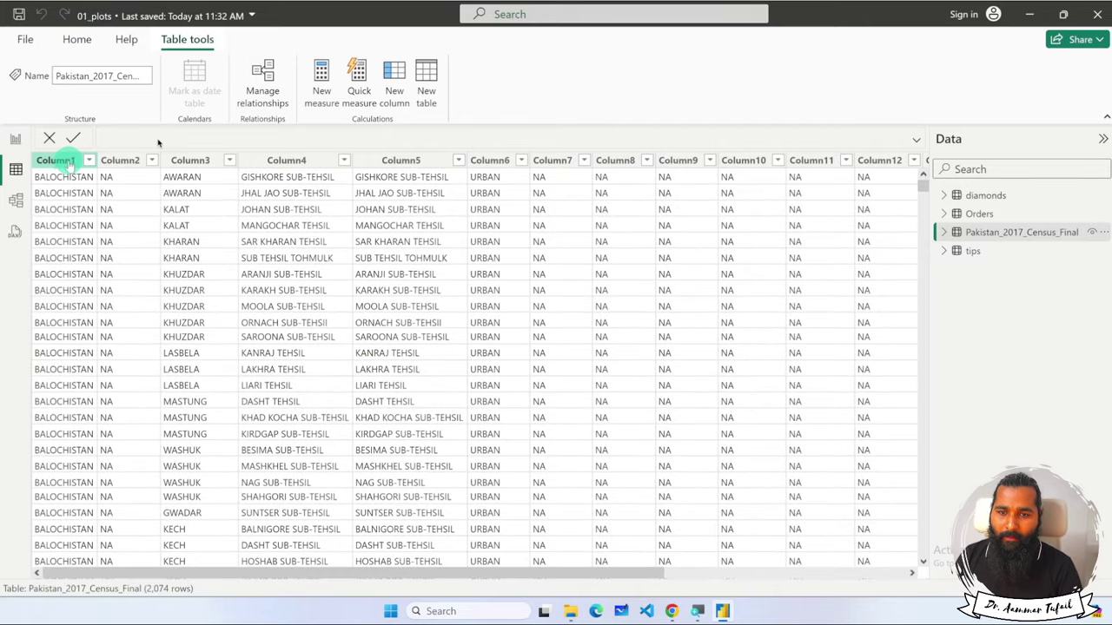
{"action": "left_click", "coordinate": [91, 160]}
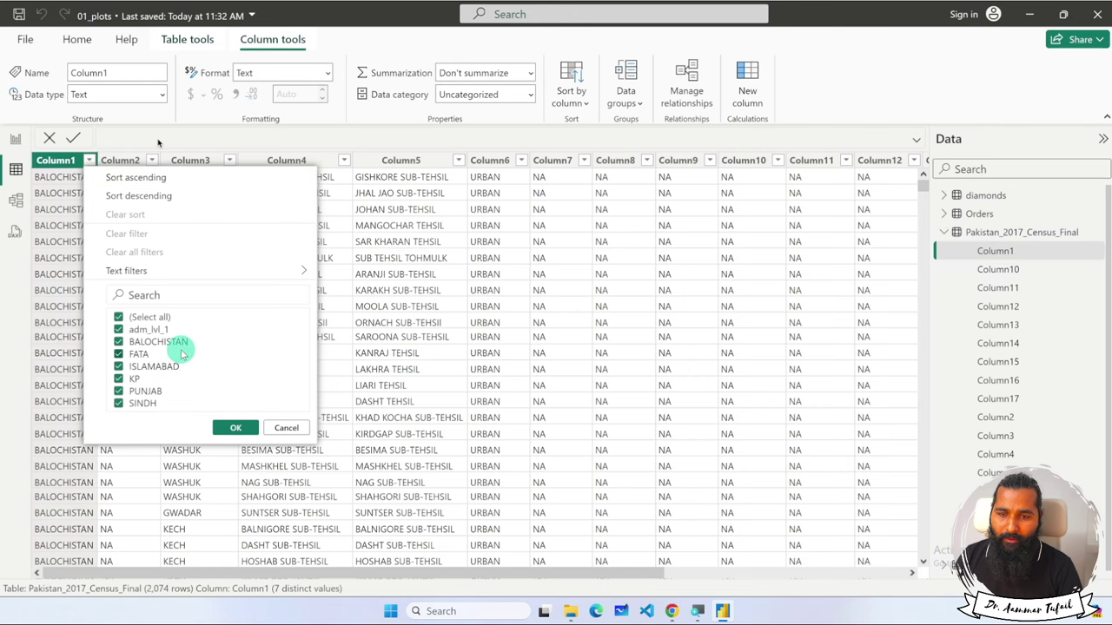
{"action": "left_click", "coordinate": [287, 428]}
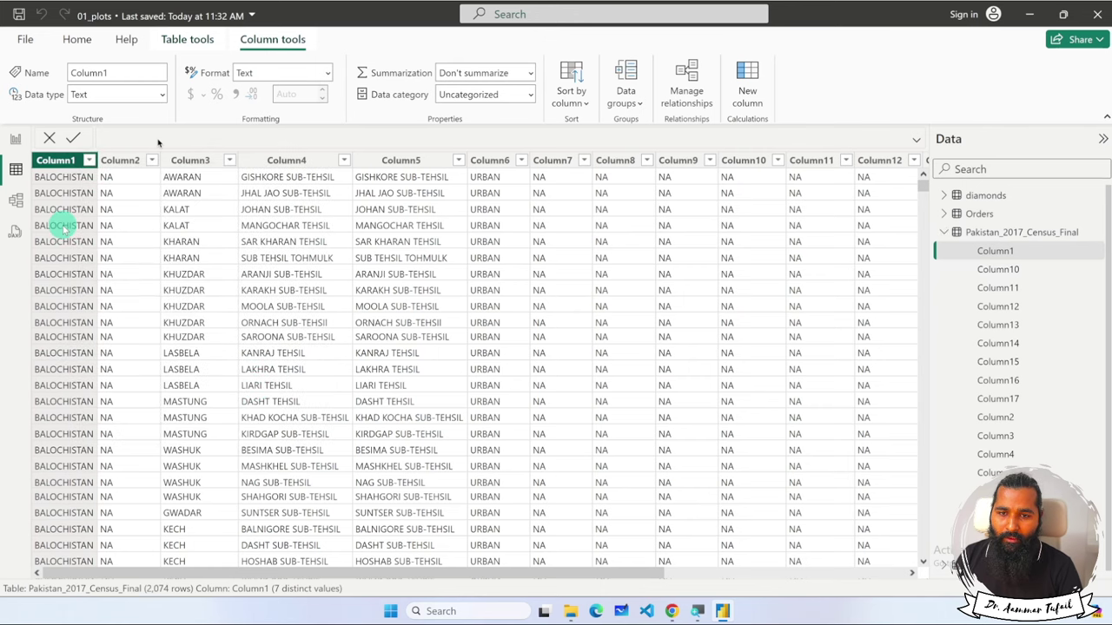
{"action": "scroll", "coordinate": [105, 228], "scroll_direction": "down", "scroll_amount": 20}
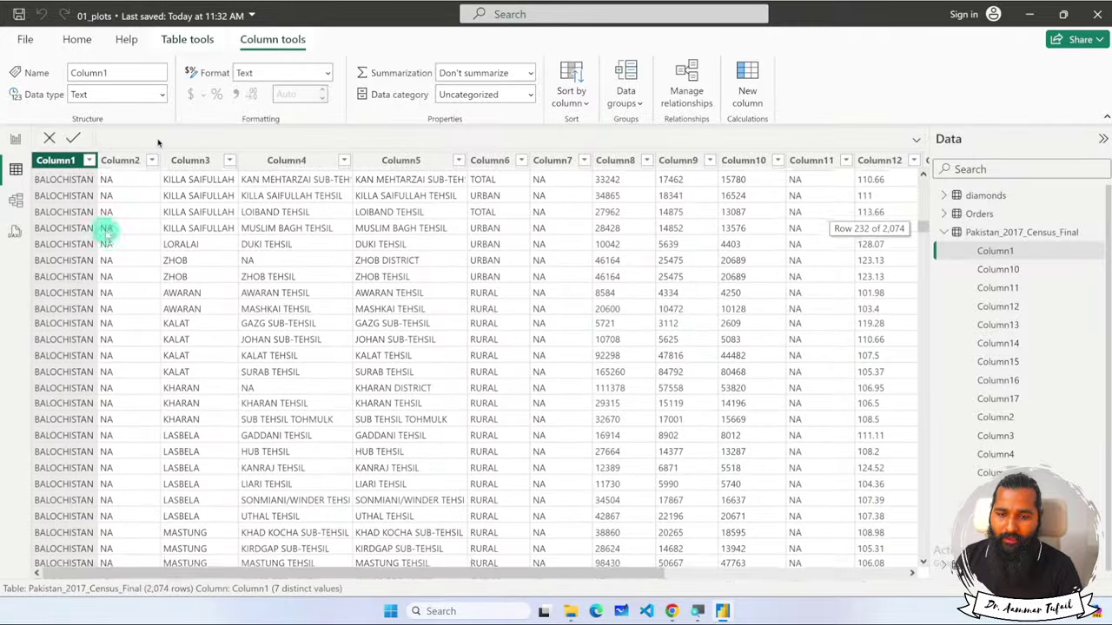
{"action": "scroll", "coordinate": [105, 236], "scroll_direction": "up", "scroll_amount": 20}
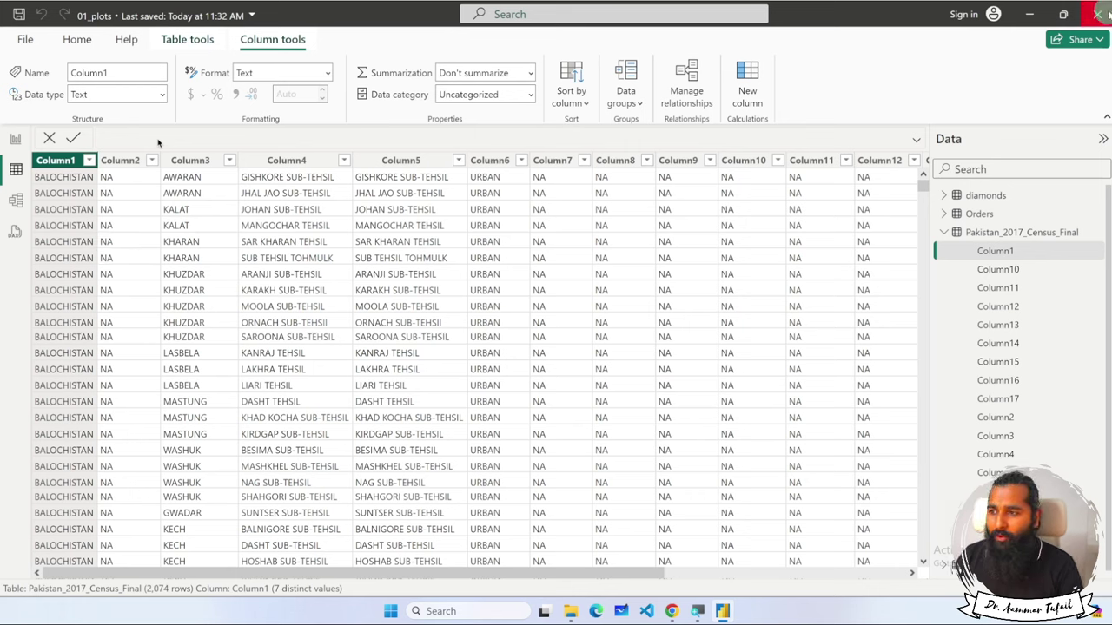
Open the Pakistan_2017_Census_Final CSV from File Explorer in Excel, save it as an Excel Workbook in datasets_for_practice, and close it.
{"action": "left_click", "coordinate": [569, 612]}
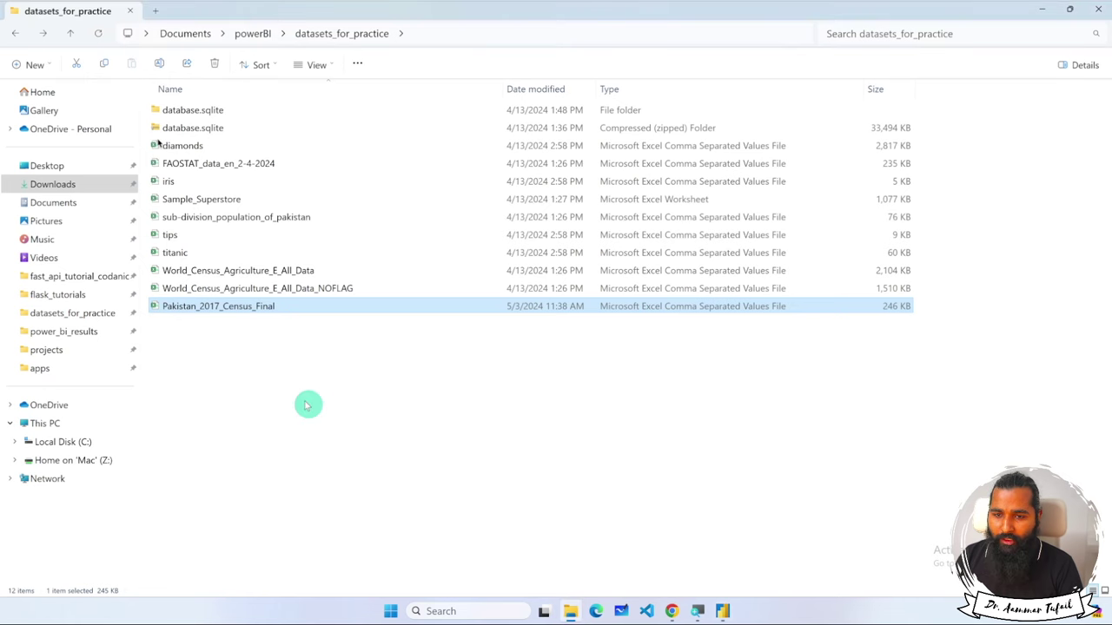
{"action": "double_click", "coordinate": [245, 307]}
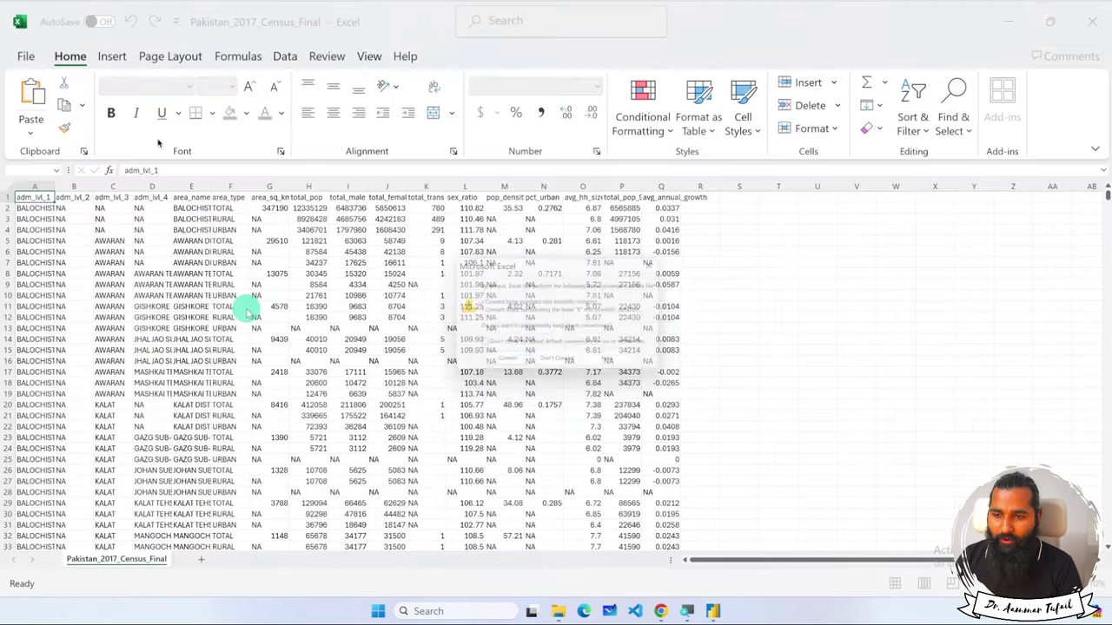
{"action": "left_click", "coordinate": [510, 367]}
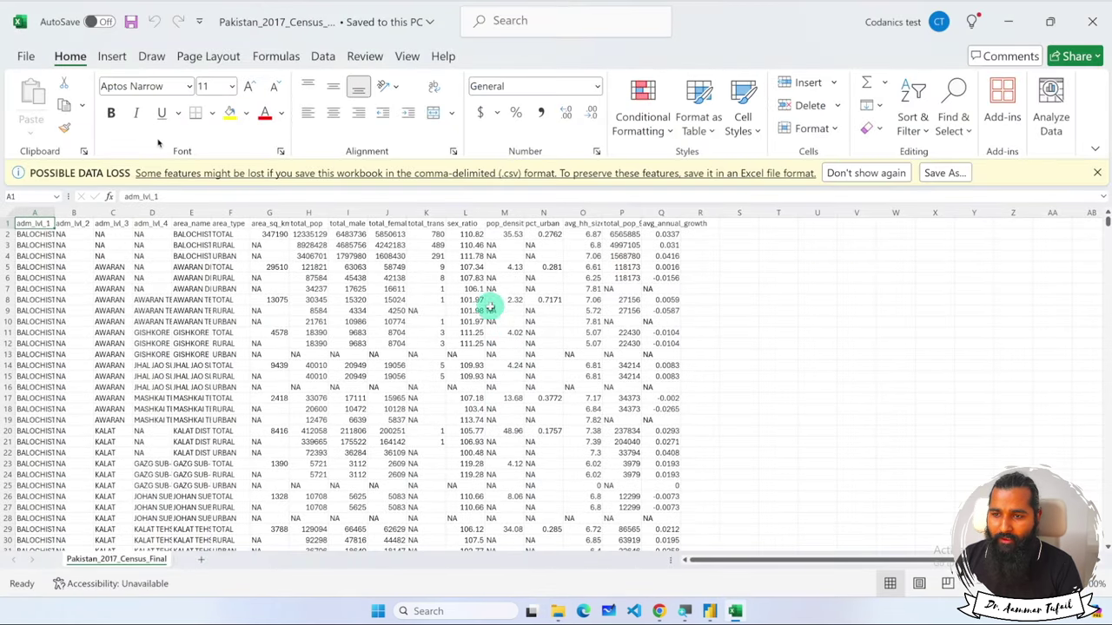
{"action": "left_click", "coordinate": [944, 173]}
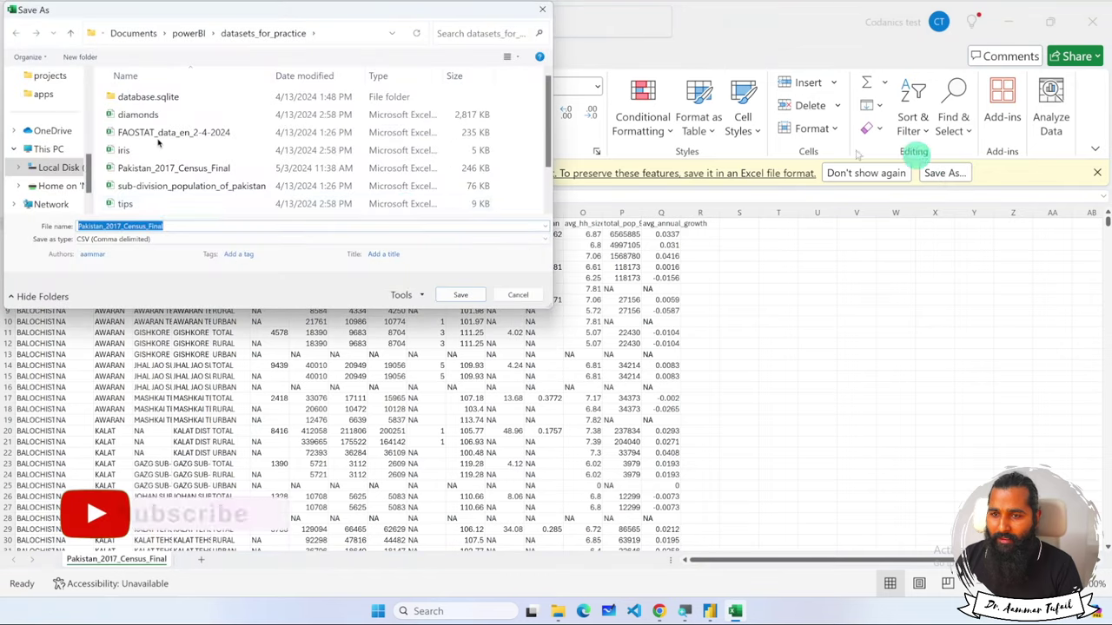
{"action": "left_click", "coordinate": [156, 239]}
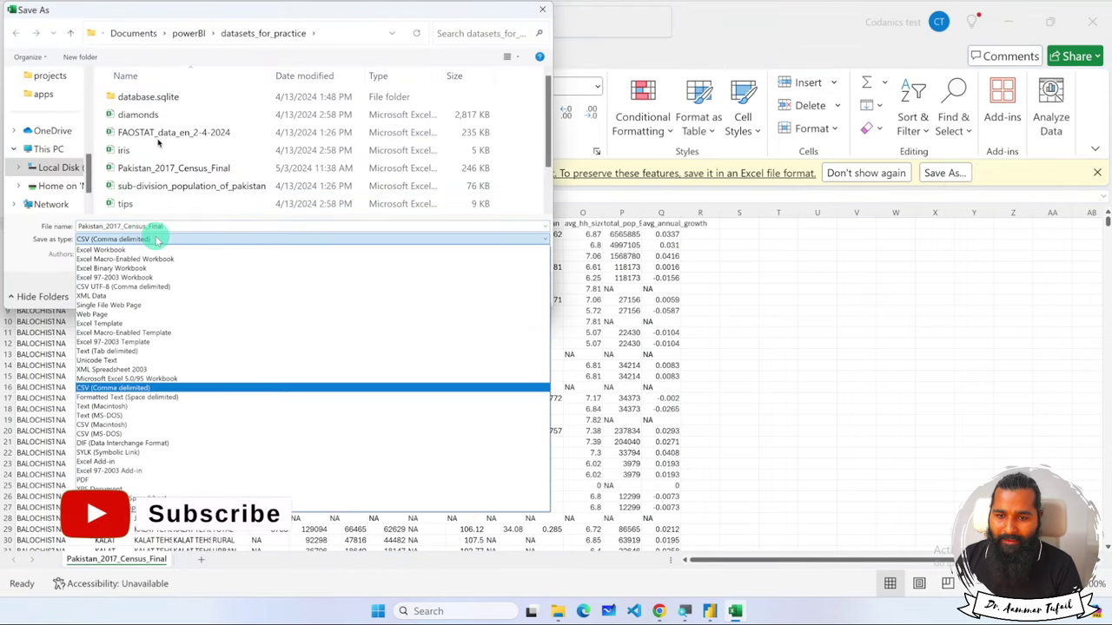
{"action": "left_click", "coordinate": [161, 249]}
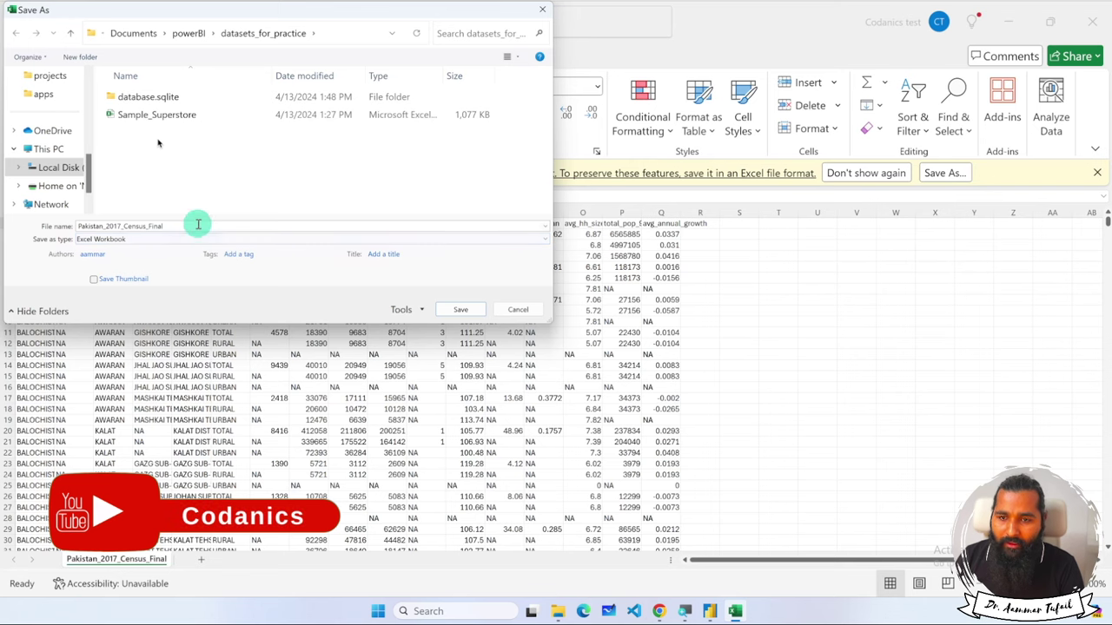
{"action": "left_click", "coordinate": [459, 310]}
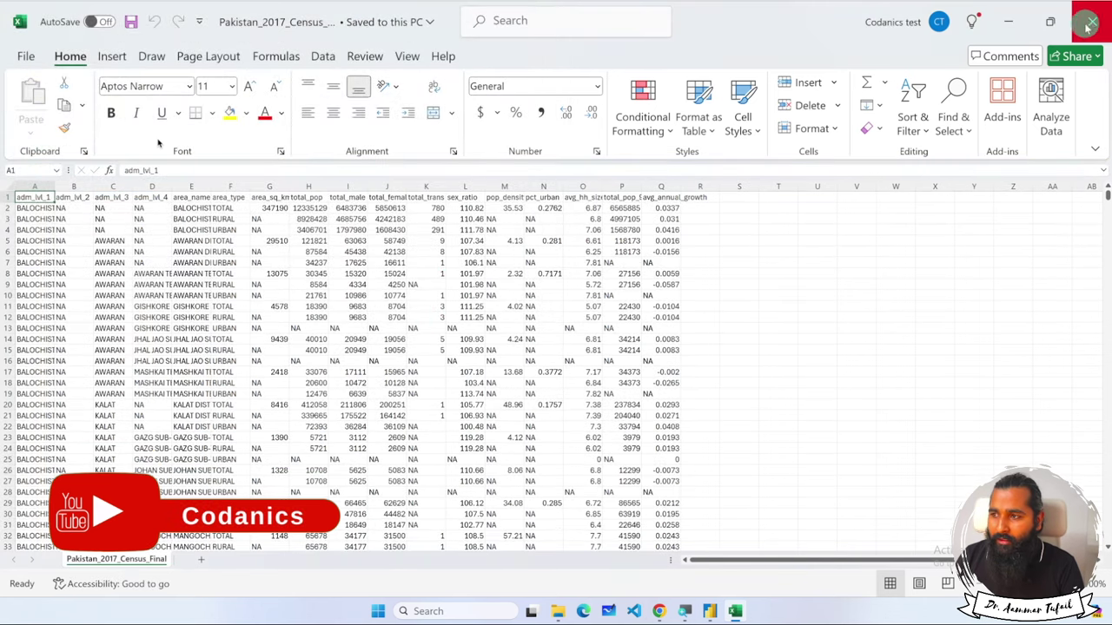
{"action": "left_click", "coordinate": [1093, 21]}
Open the Excel worksheet version of Pakistan_2017_Census_Final from File Explorer and fit column A to its contents.
{"action": "left_click", "coordinate": [280, 205]}
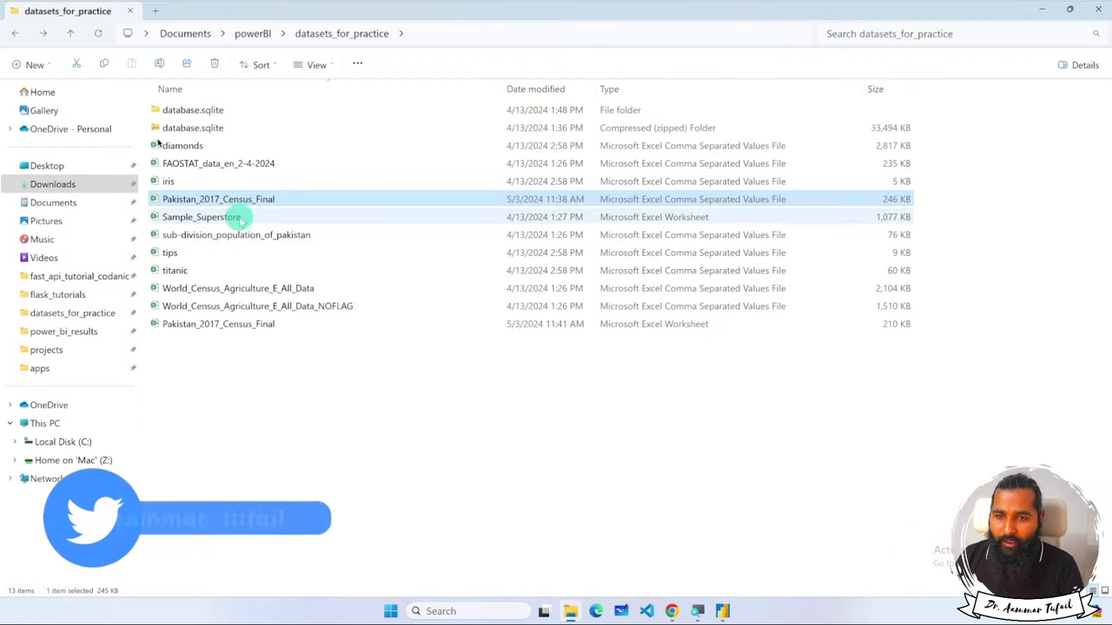
{"action": "left_click", "coordinate": [247, 323]}
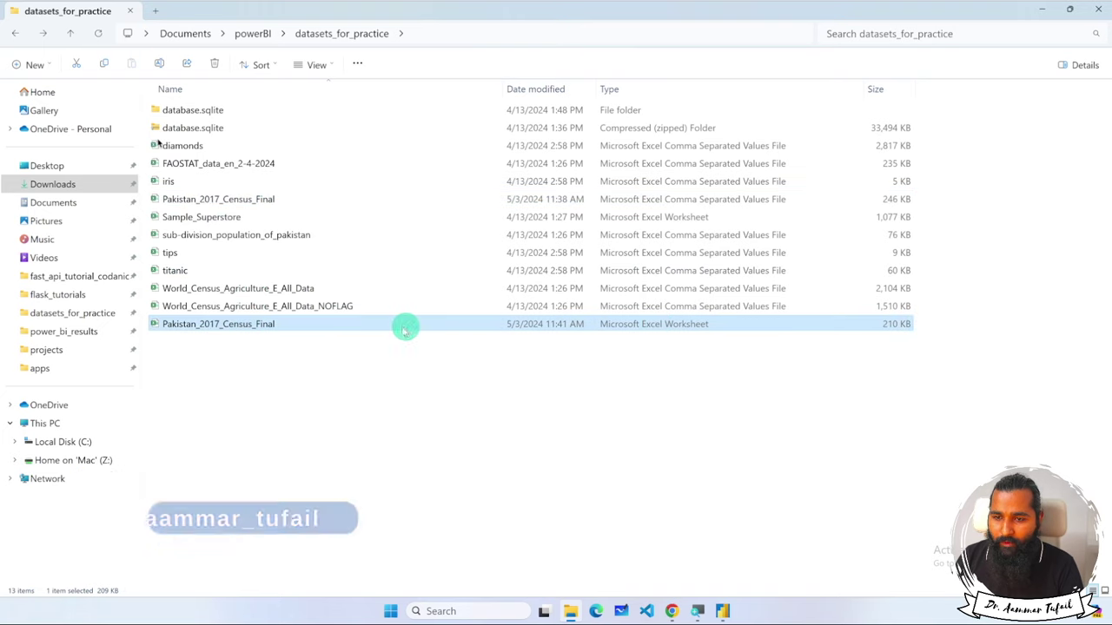
{"action": "double_click", "coordinate": [304, 326]}
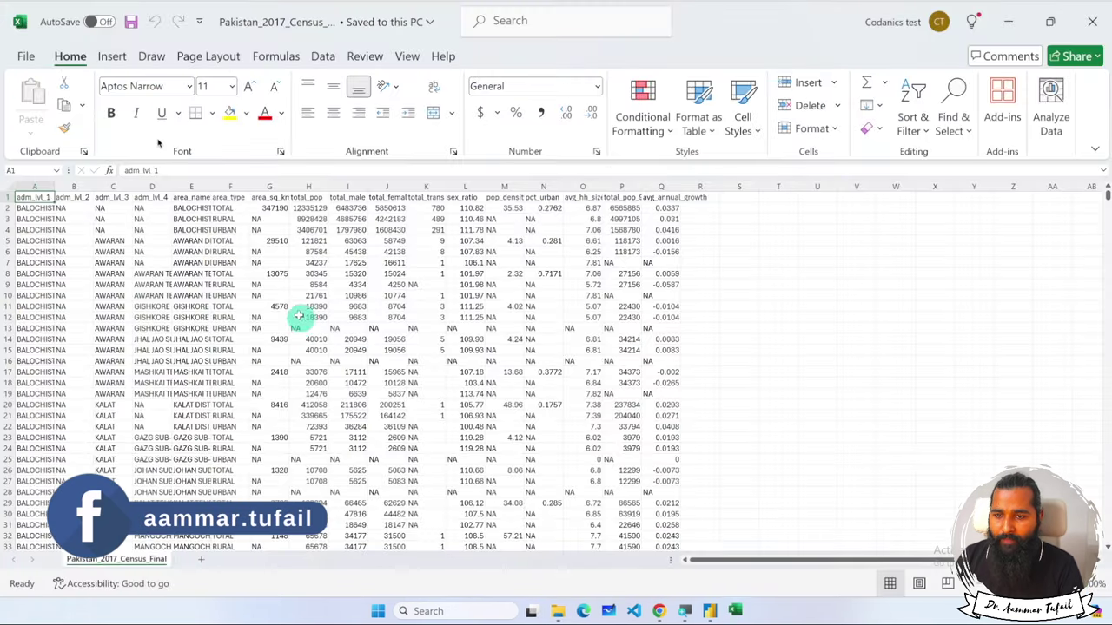
{"action": "scroll", "coordinate": [189, 256], "scroll_direction": "up", "scroll_amount": 2}
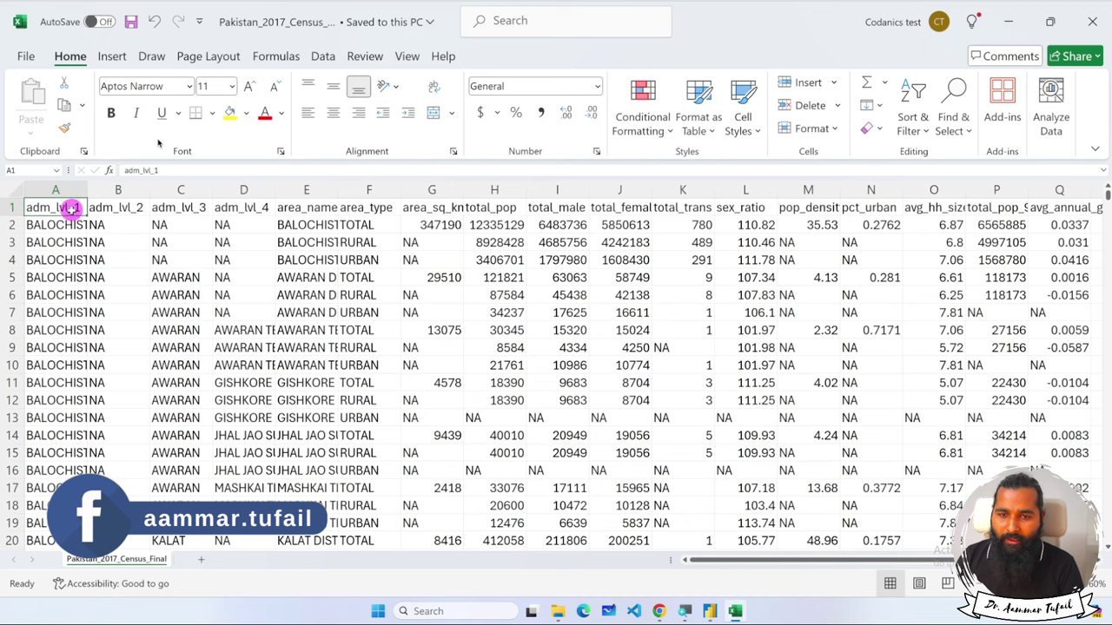
{"action": "left_click", "coordinate": [110, 273]}
{"action": "double_click", "coordinate": [89, 188]}
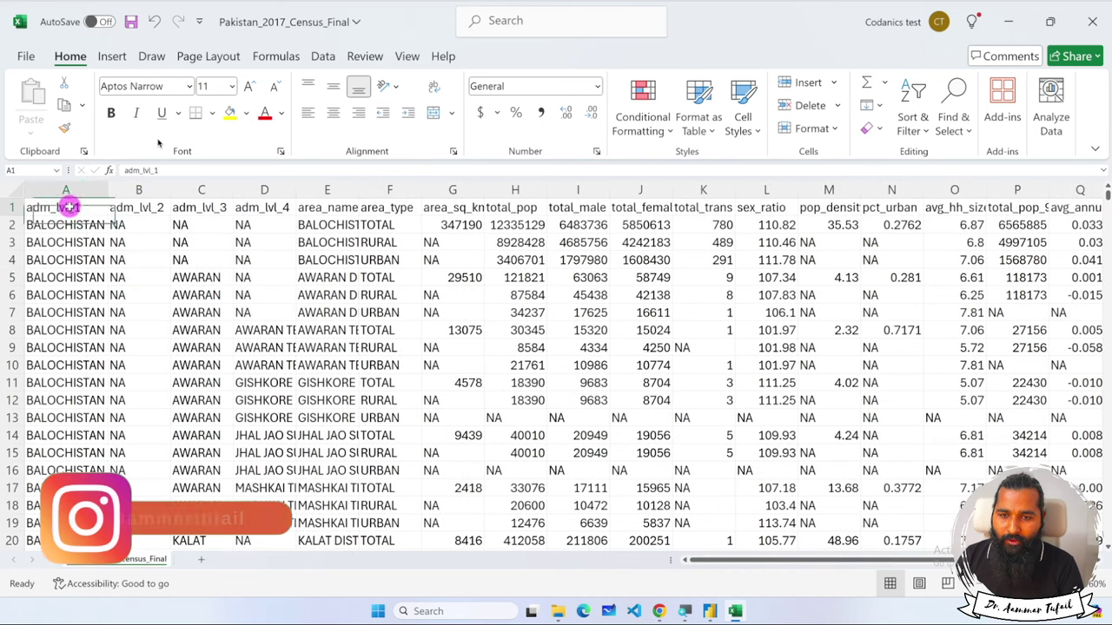
Add filters to the header row and check the adm_lvl_1 filter values without filtering.
{"action": "left_click", "coordinate": [67, 207]}
{"action": "key", "text": "ctrl+shift+l"}
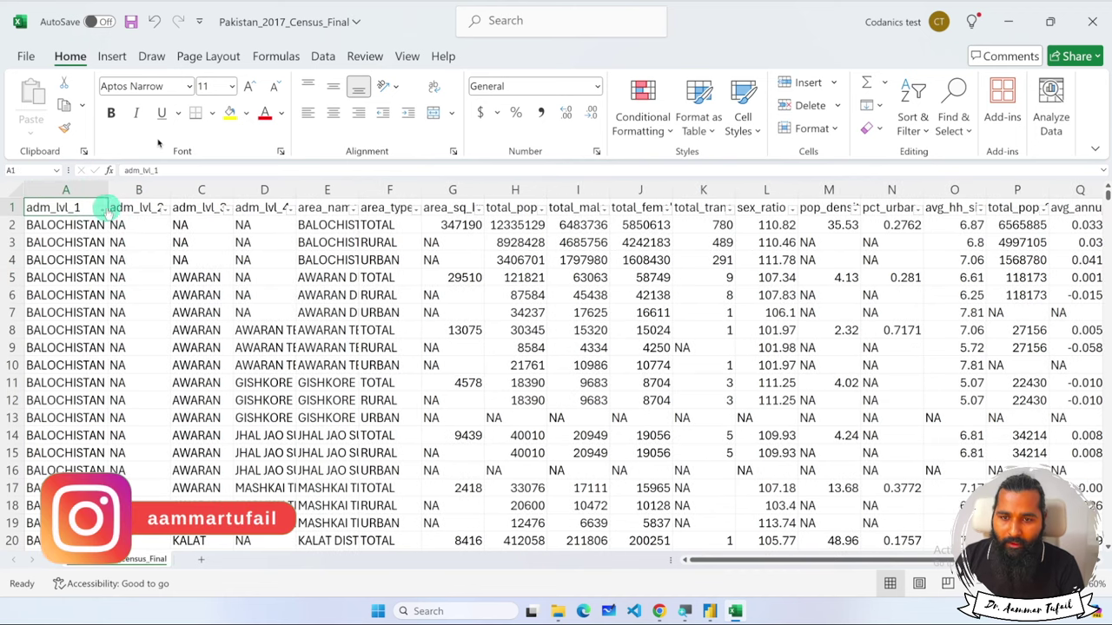
{"action": "left_click", "coordinate": [100, 208]}
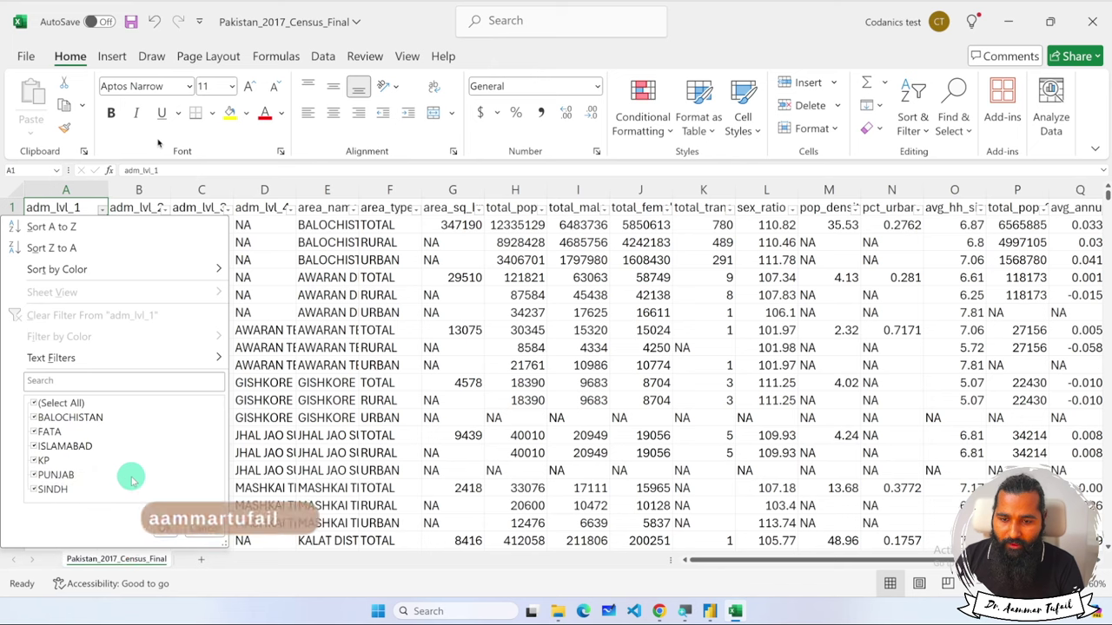
{"action": "left_click", "coordinate": [205, 528]}
Rename the adm_lvl_1 header in cell A1 as Province.
{"action": "double_click", "coordinate": [54, 207]}
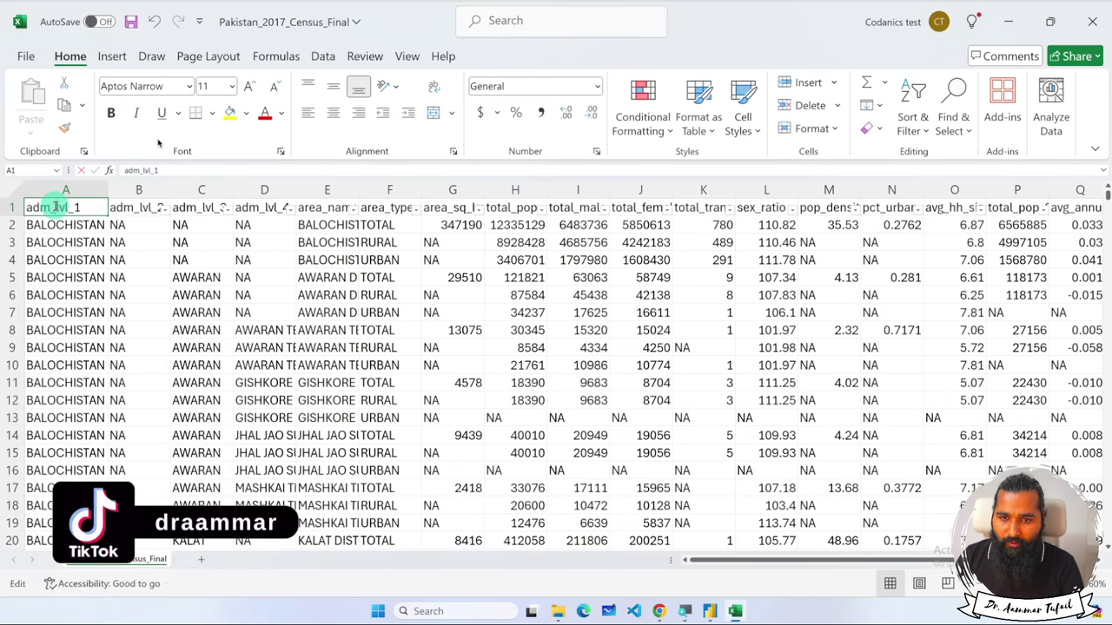
{"action": "double_click", "coordinate": [54, 207]}
{"action": "type", "text": "Pro"}
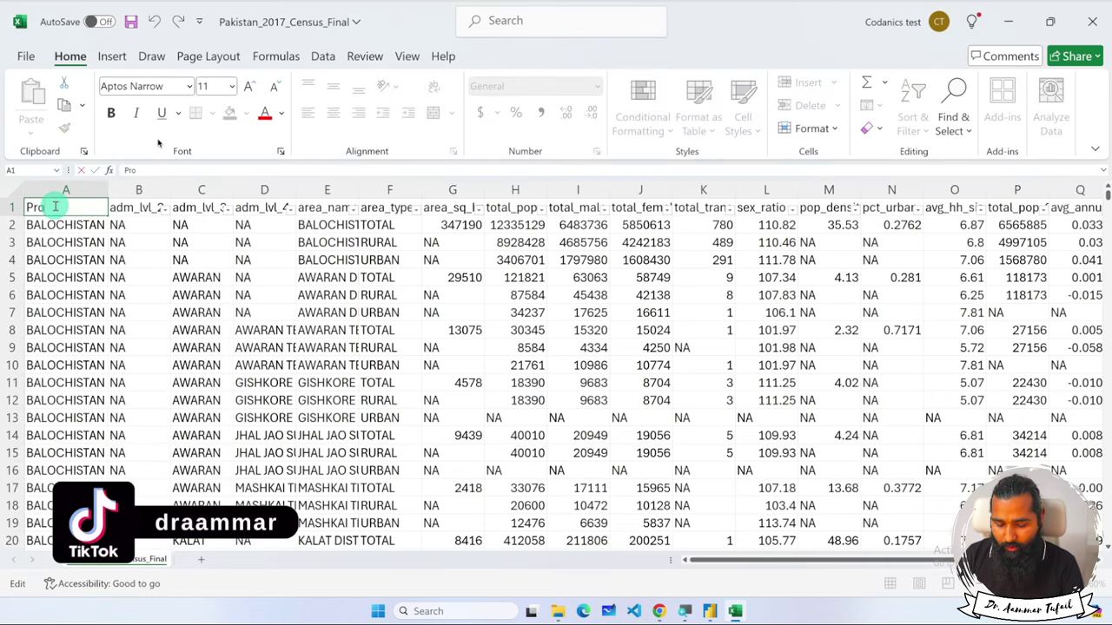
{"action": "type", "text": "vince"}
{"action": "key", "text": "Return"}
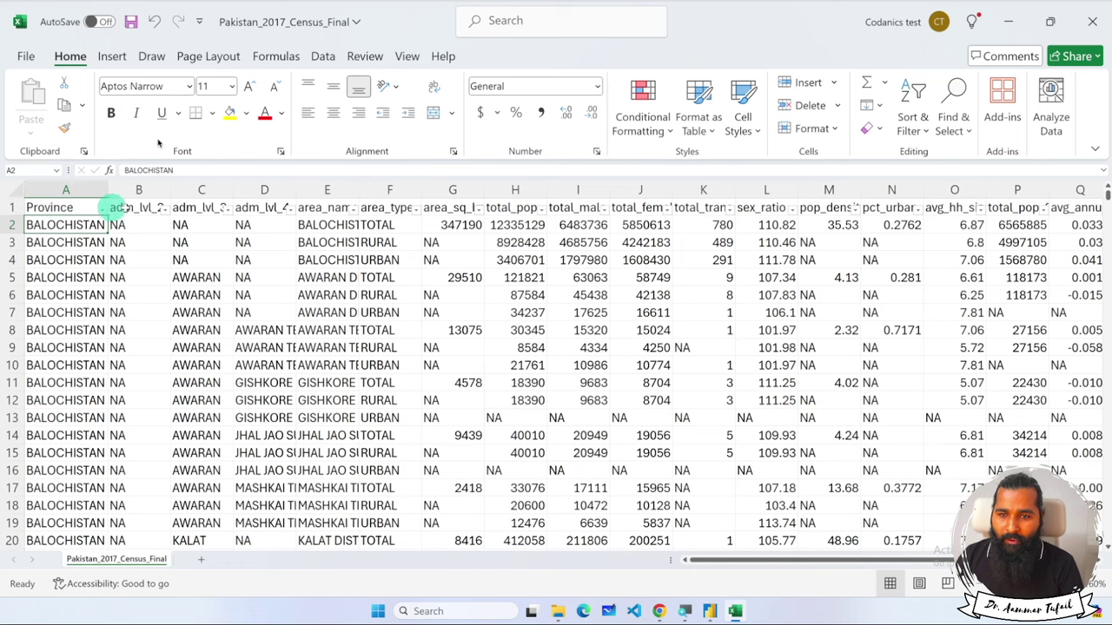
Check the adm_lvl_2 filter values without filtering, and rename that header in cell B1 as Districts.
{"action": "left_click", "coordinate": [161, 208]}
{"action": "scroll", "coordinate": [139, 473], "scroll_direction": "down", "scroll_amount": 5}
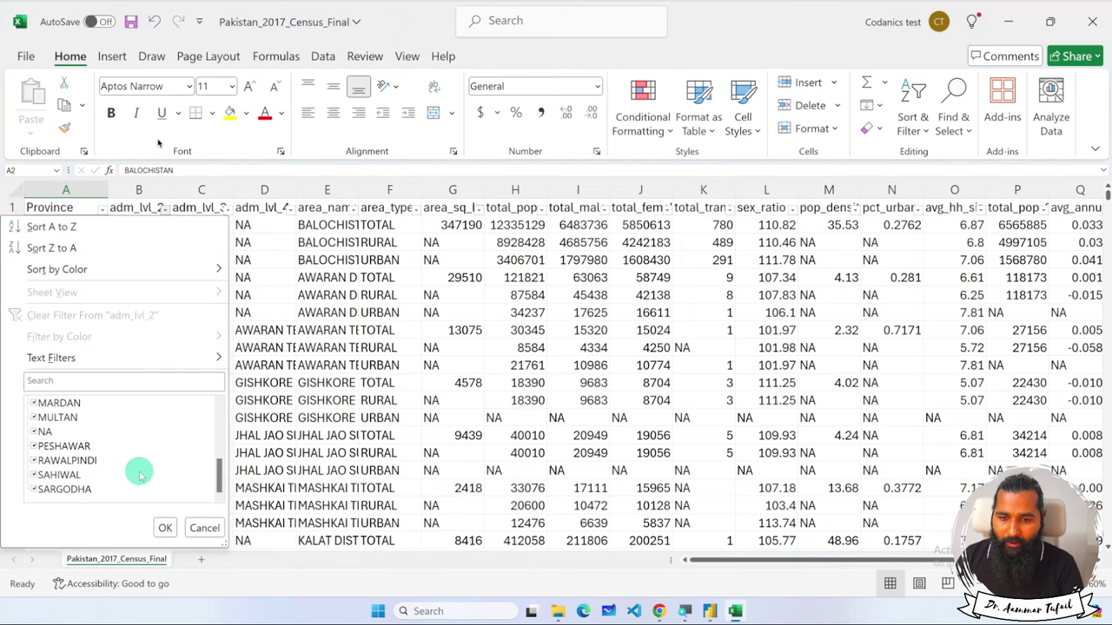
{"action": "scroll", "coordinate": [144, 469], "scroll_direction": "up", "scroll_amount": 1}
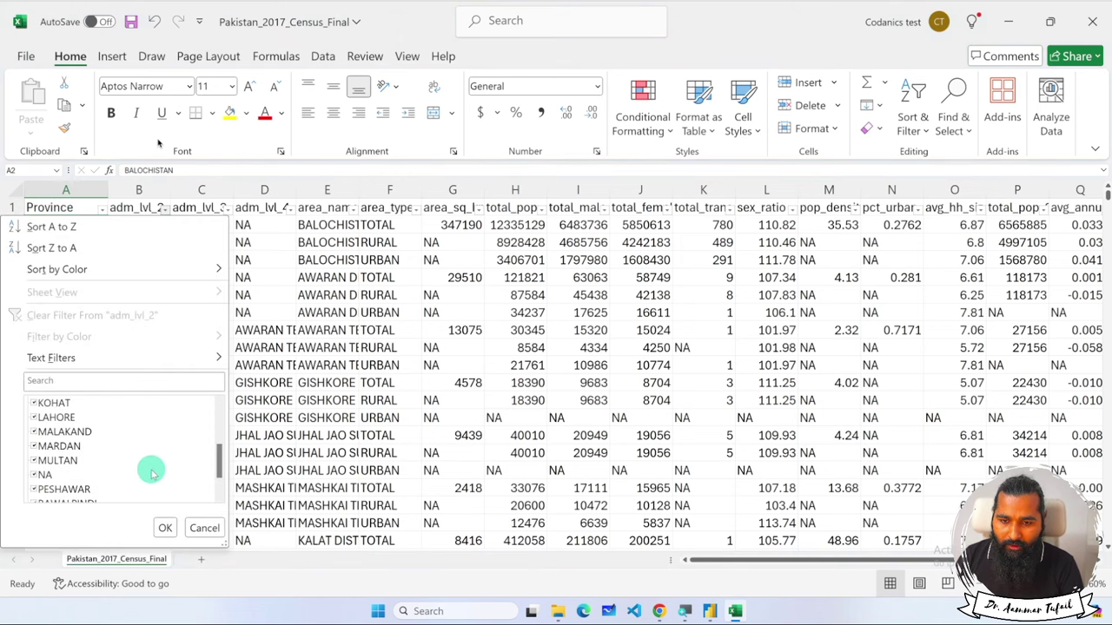
{"action": "left_click_drag", "start_coordinate": [219, 453], "coordinate": [222, 403]}
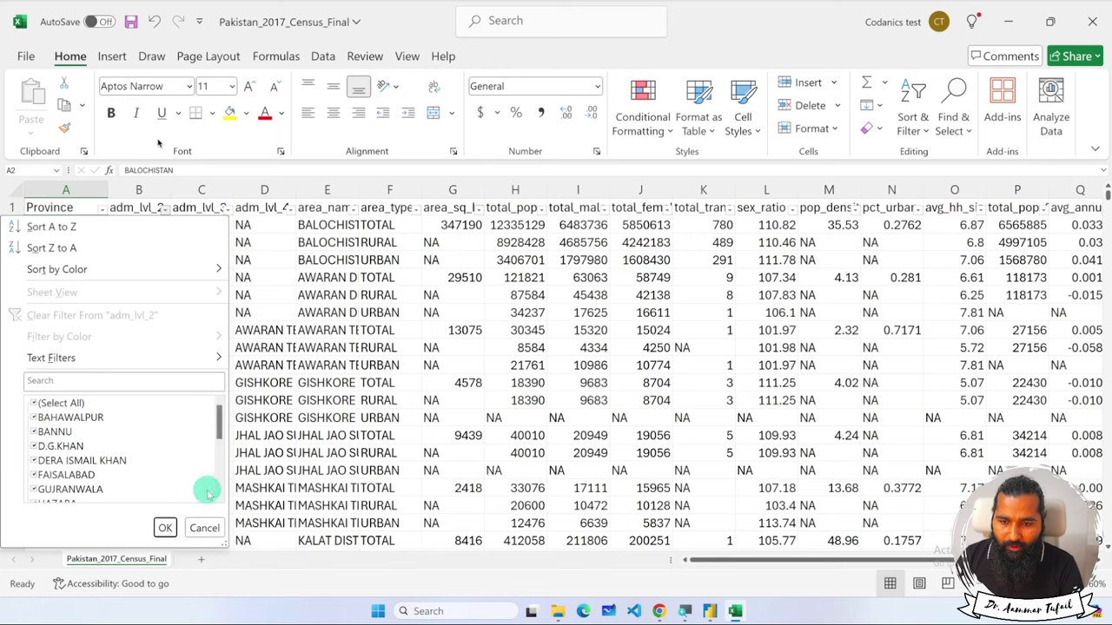
{"action": "left_click", "coordinate": [203, 527]}
{"action": "left_click", "coordinate": [130, 207]}
{"action": "double_click", "coordinate": [128, 208]}
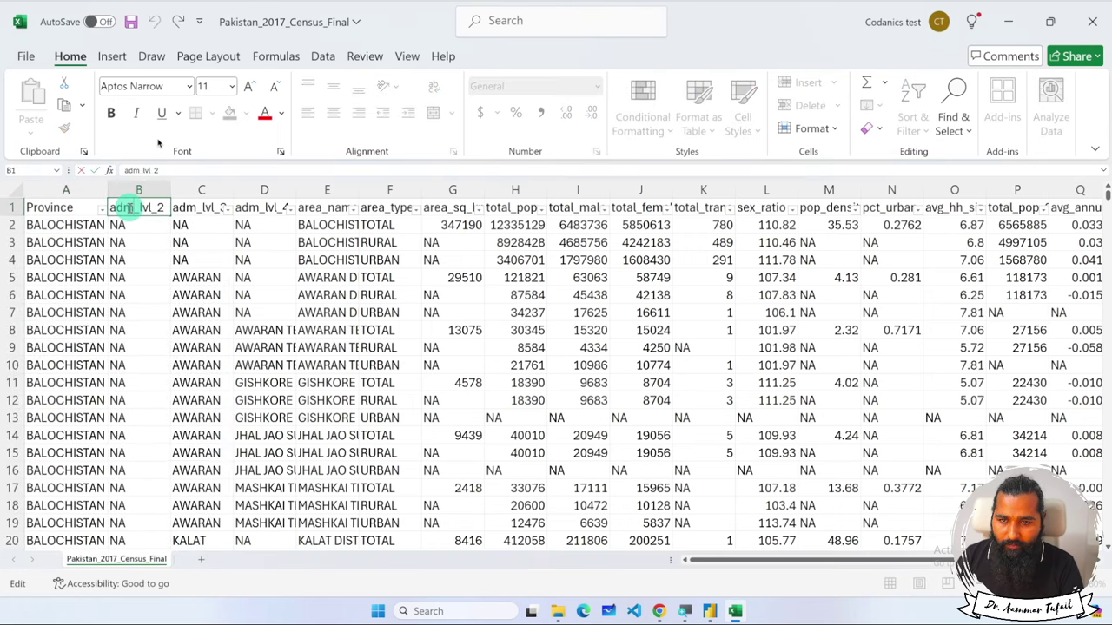
{"action": "type", "text": "Dis"}
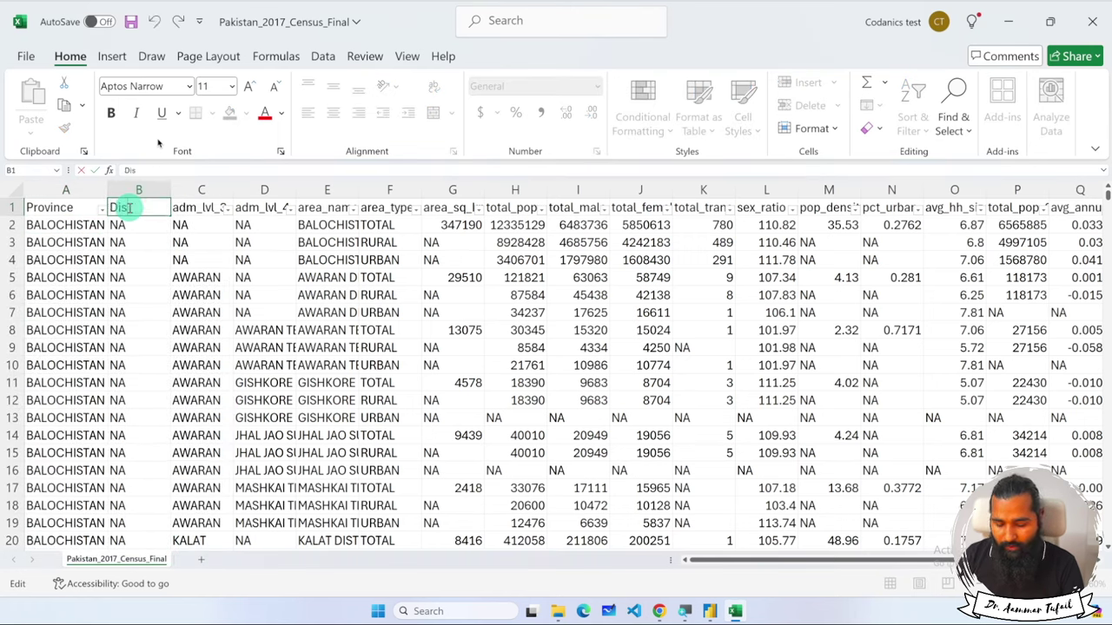
{"action": "type", "text": "tricts"}
{"action": "key", "text": "Return"}
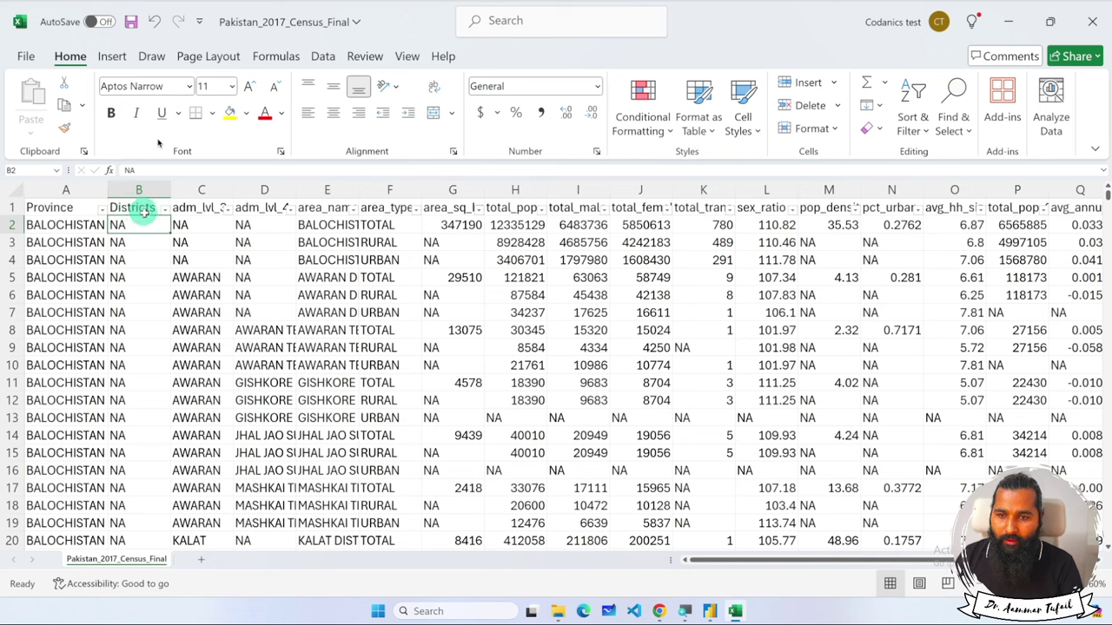
Check the adm_lvl_3 filter values without filtering, and rename that header in cell C1 as City.
{"action": "left_click", "coordinate": [226, 208]}
{"action": "scroll", "coordinate": [124, 426], "scroll_direction": "down", "scroll_amount": 3}
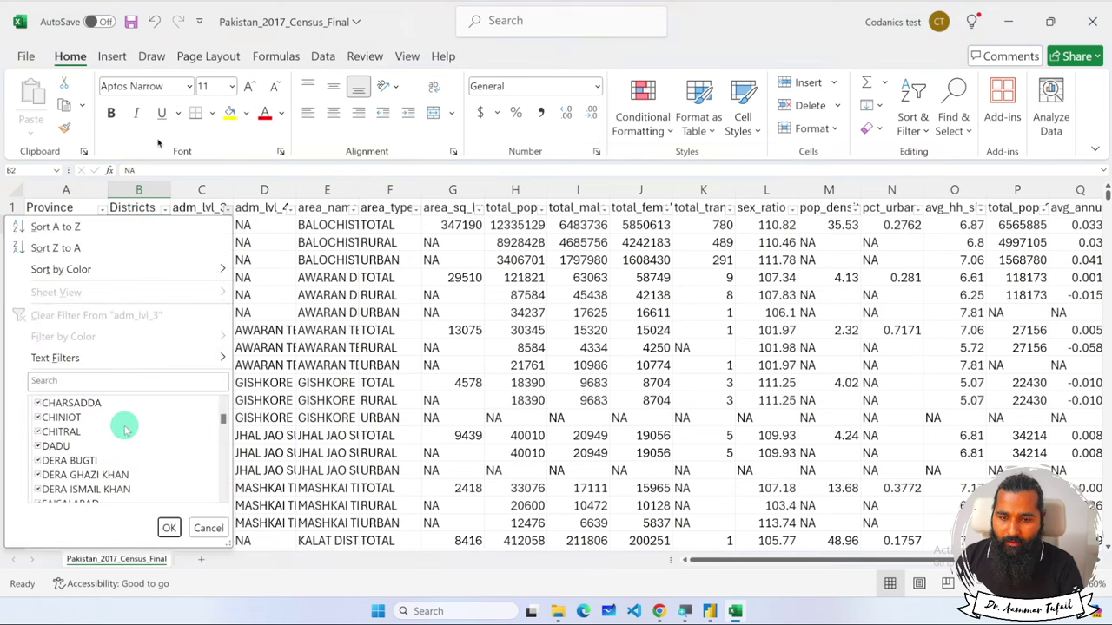
{"action": "scroll", "coordinate": [124, 426], "scroll_direction": "down", "scroll_amount": 20}
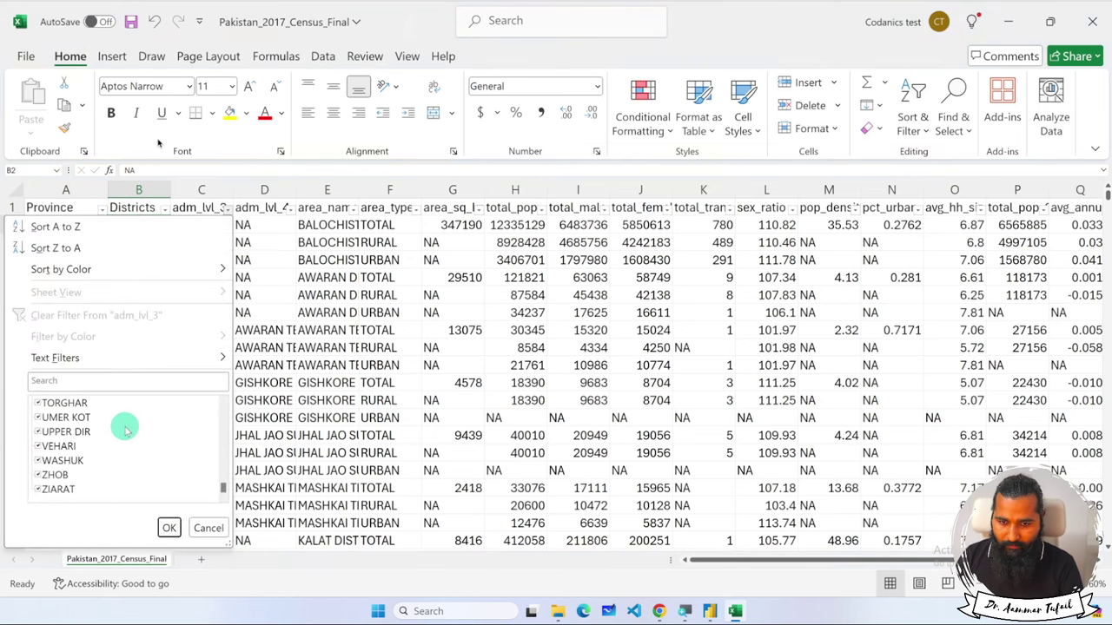
{"action": "left_click", "coordinate": [207, 527]}
{"action": "left_click", "coordinate": [193, 208]}
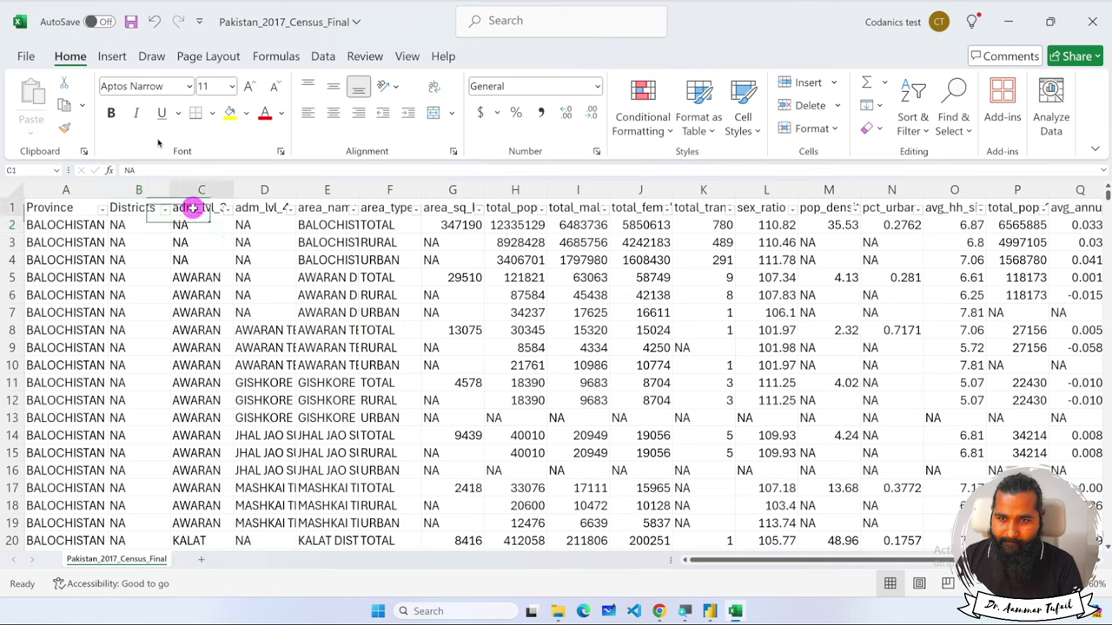
{"action": "double_click", "coordinate": [193, 208]}
{"action": "type", "text": "City"}
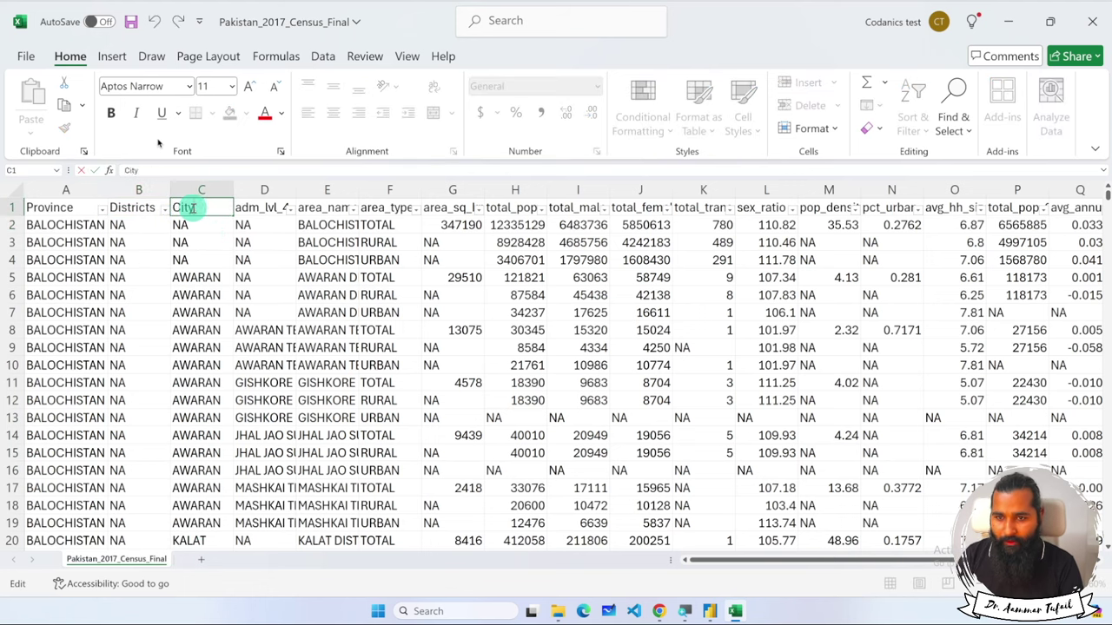
{"action": "key", "text": "Return"}
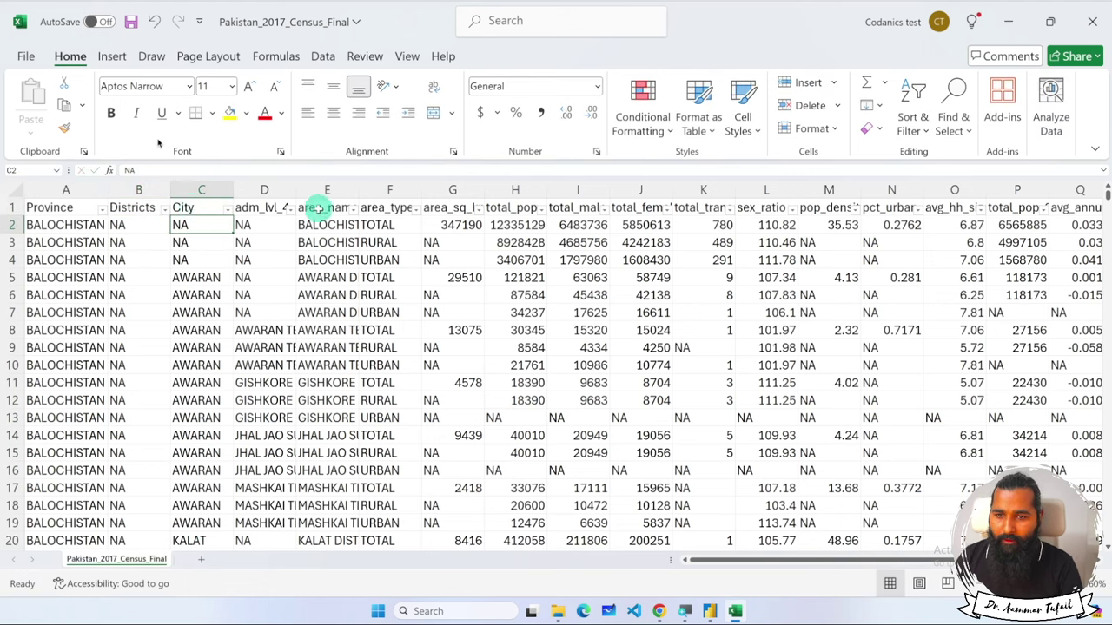
Fit all columns of the census worksheet to their contents.
{"action": "left_click", "coordinate": [8, 189]}
{"action": "double_click", "coordinate": [100, 189]}
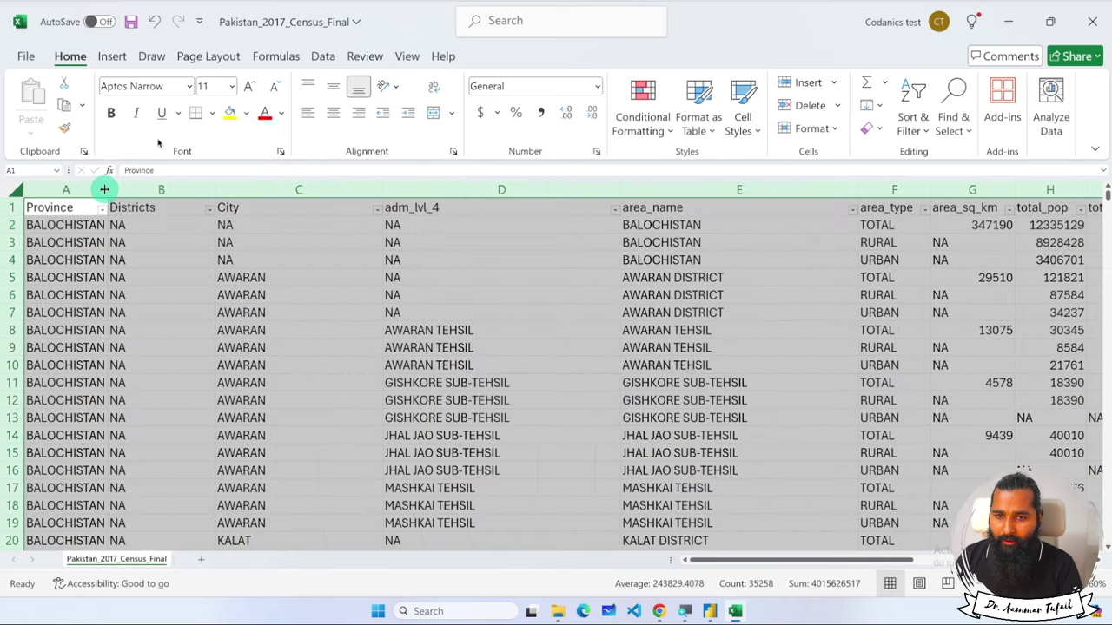
{"action": "left_click", "coordinate": [328, 274]}
{"action": "scroll", "coordinate": [330, 275], "scroll_direction": "right", "scroll_amount": 2}
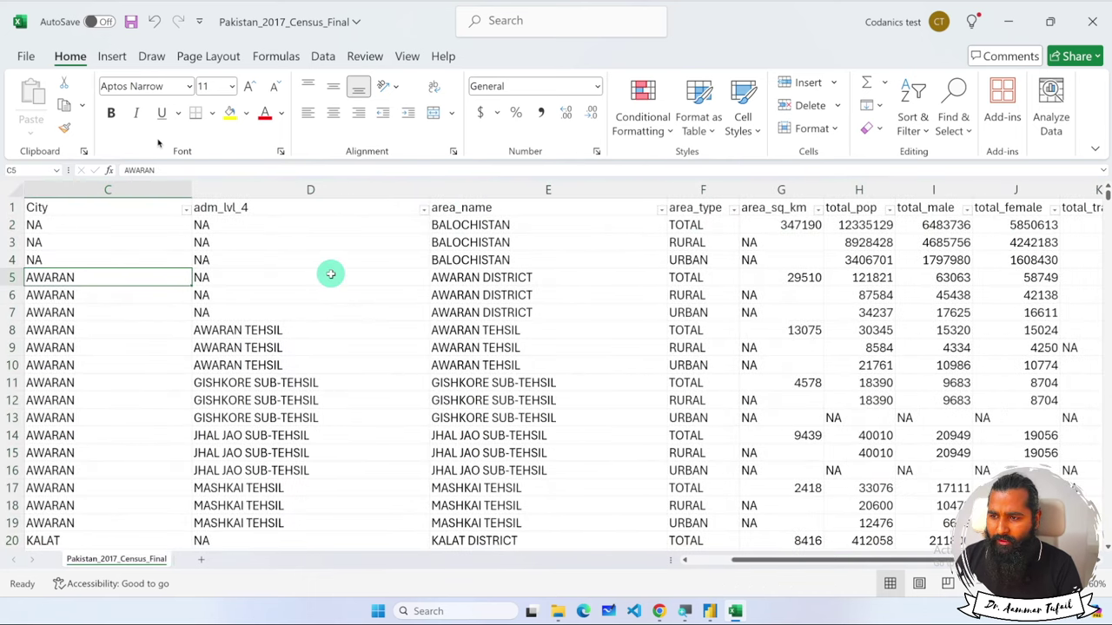
Inspect the area_sq_km and total_pop headers without editing them, and save and close the census workbook.
{"action": "left_click", "coordinate": [795, 206]}
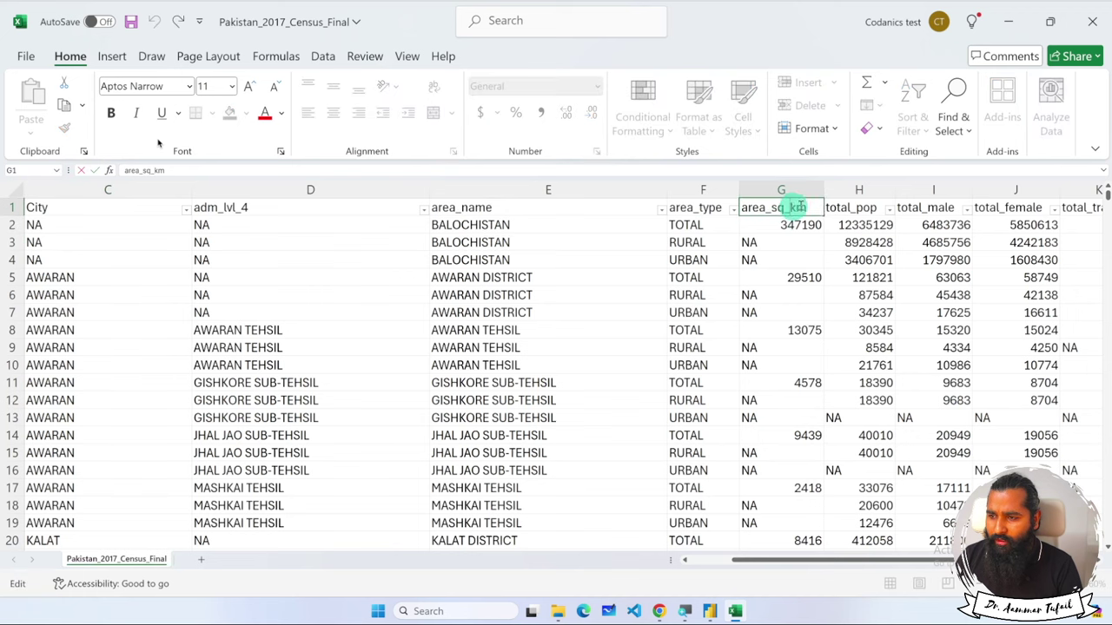
{"action": "left_click", "coordinate": [847, 206]}
{"action": "double_click", "coordinate": [847, 205]}
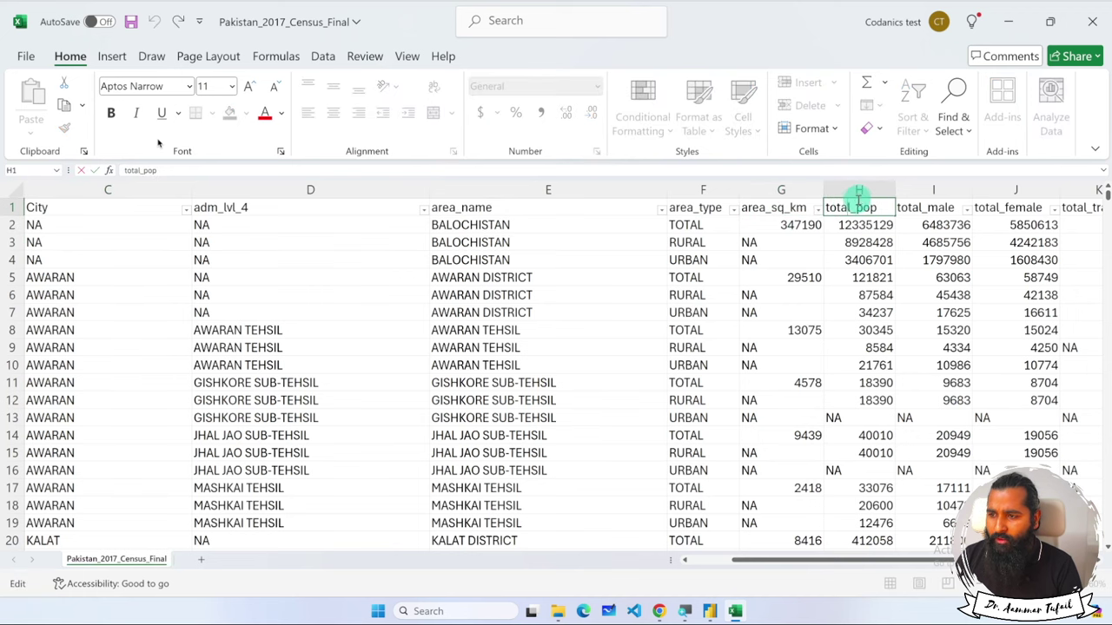
{"action": "left_click", "coordinate": [858, 192]}
{"action": "key", "text": "ctrl+s"}
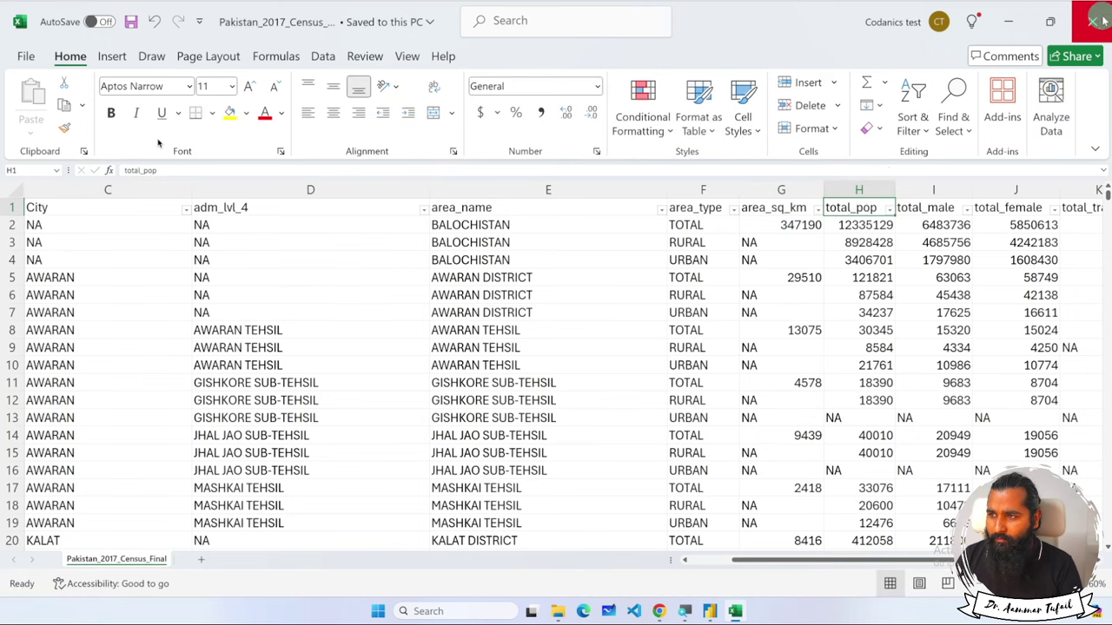
{"action": "left_click", "coordinate": [1092, 22]}
Switch to the 01_plots report in Power BI and delete the Pakistan_2017_Census_Final table from the model.
{"action": "left_click", "coordinate": [721, 611]}
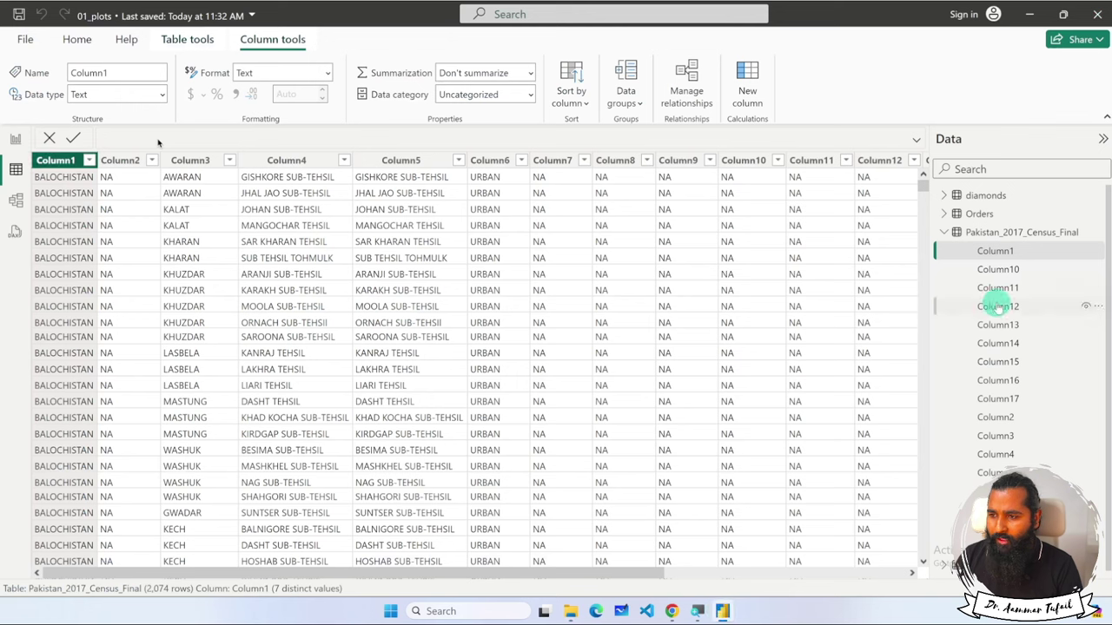
{"action": "left_click", "coordinate": [945, 231]}
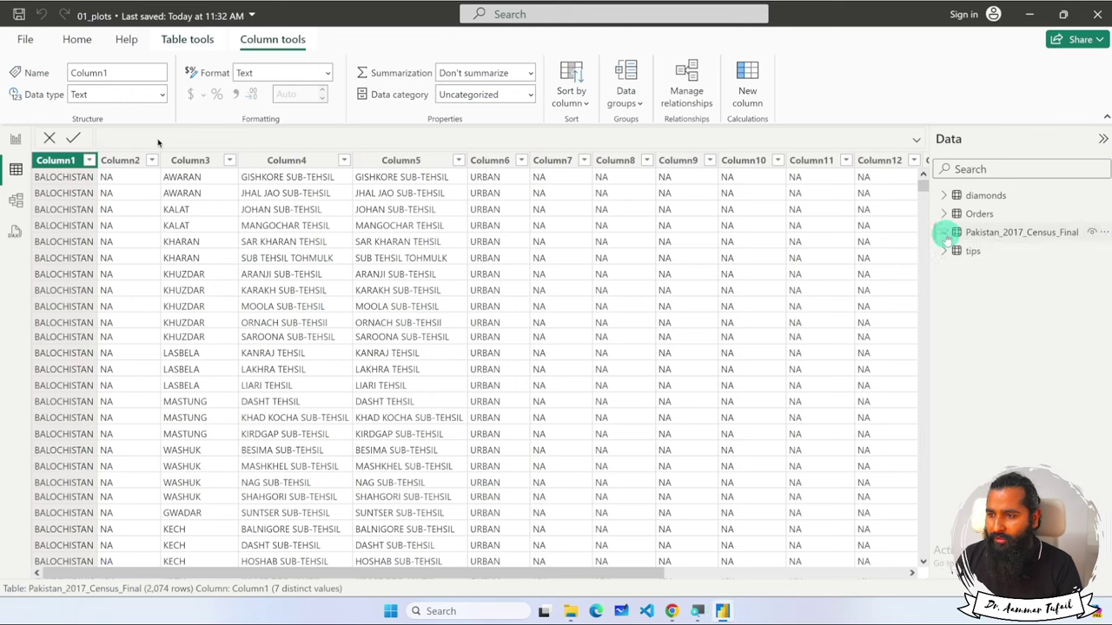
{"action": "left_click", "coordinate": [1104, 233]}
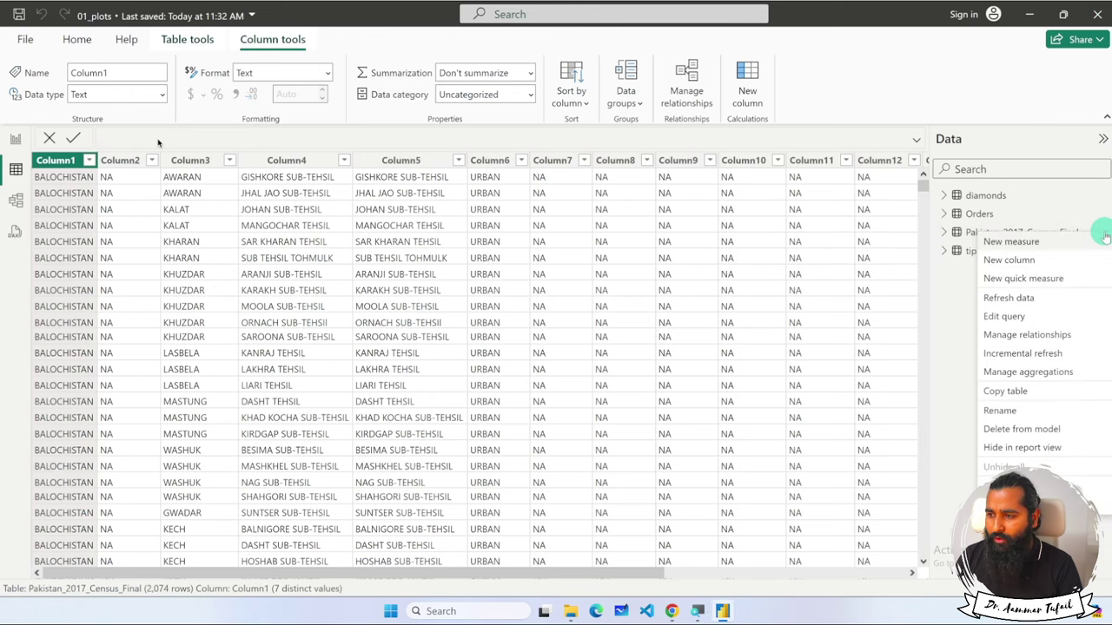
{"action": "left_click", "coordinate": [1049, 429]}
{"action": "left_click", "coordinate": [643, 340]}
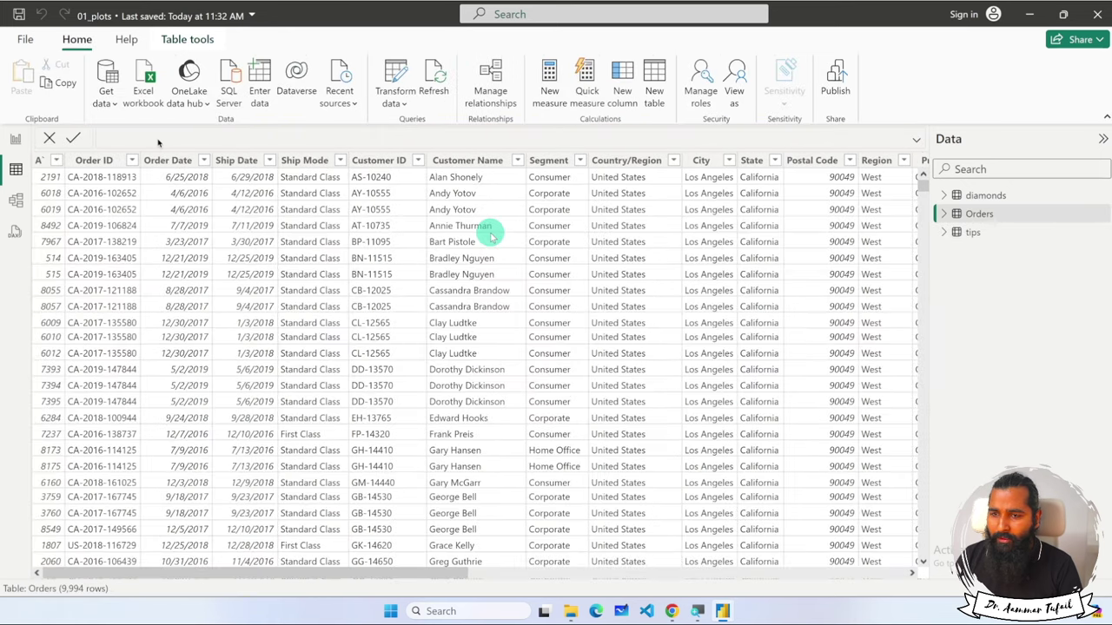
Return to the 19_Pakistan Map page in report view and import the census sheet from the Pakistan_2017_Census_Final Excel workbook in datasets_for_practice.
{"action": "left_click", "coordinate": [15, 141]}
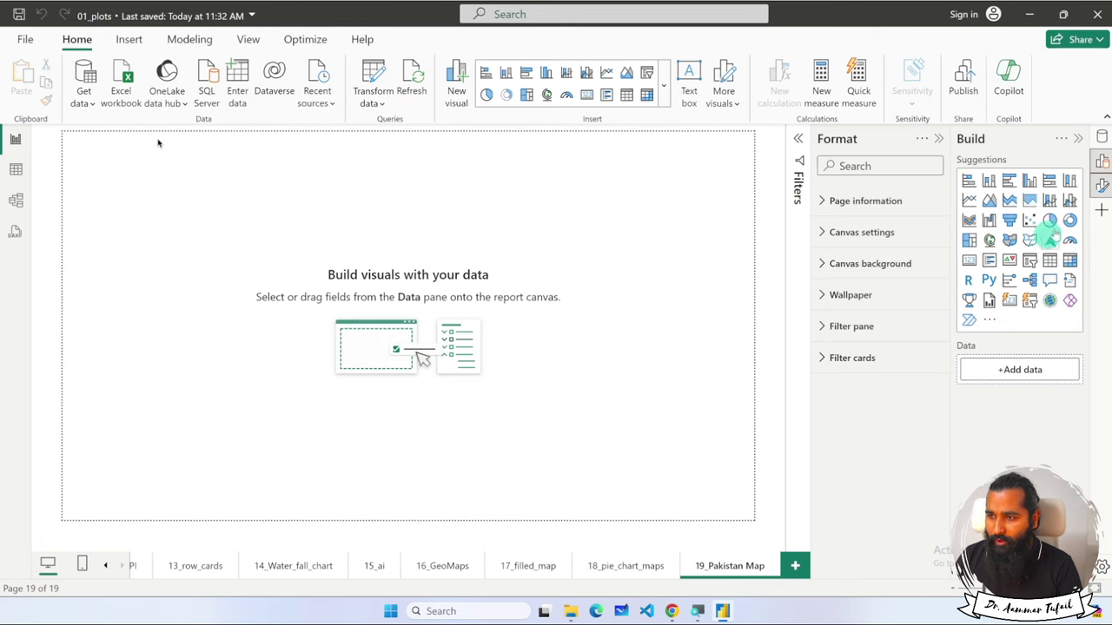
{"action": "left_click", "coordinate": [1102, 139]}
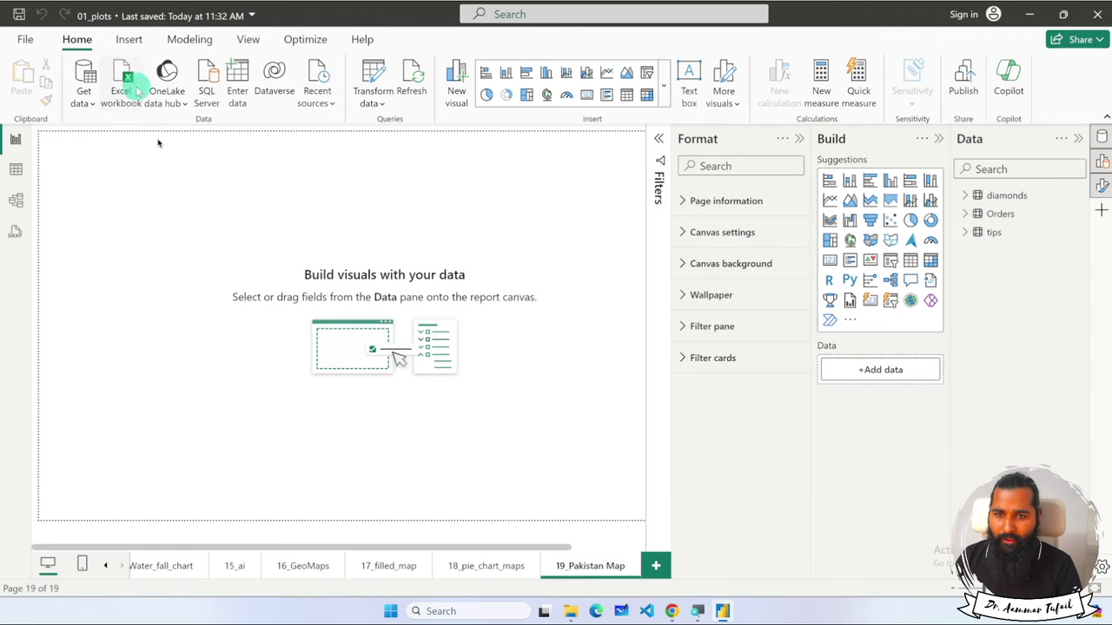
{"action": "left_click", "coordinate": [131, 87]}
{"action": "left_click", "coordinate": [154, 113]}
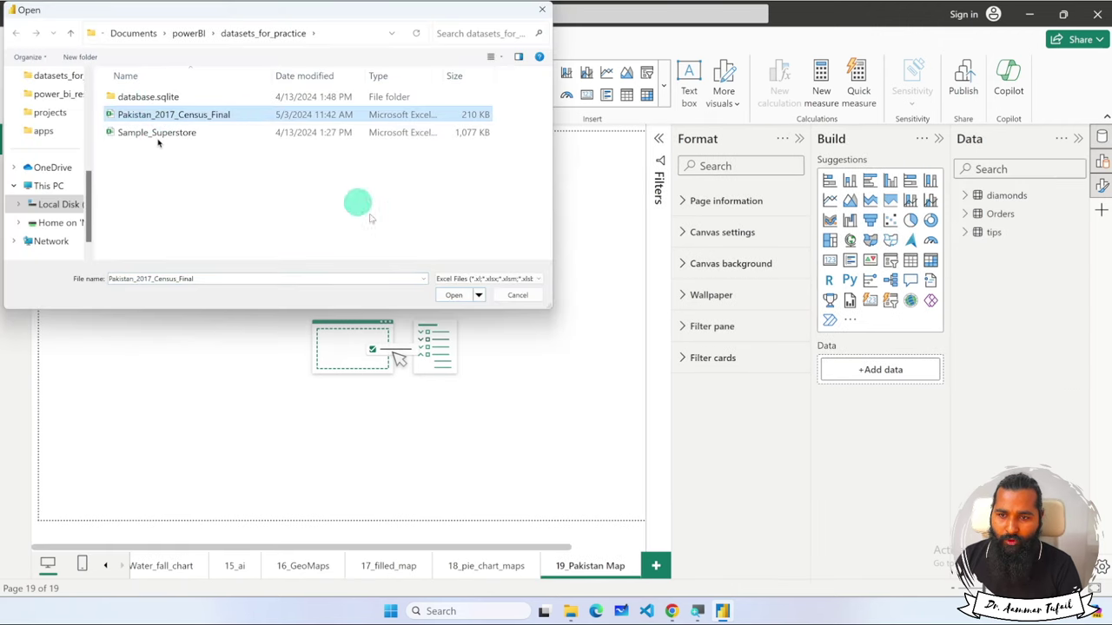
{"action": "left_click", "coordinate": [453, 296]}
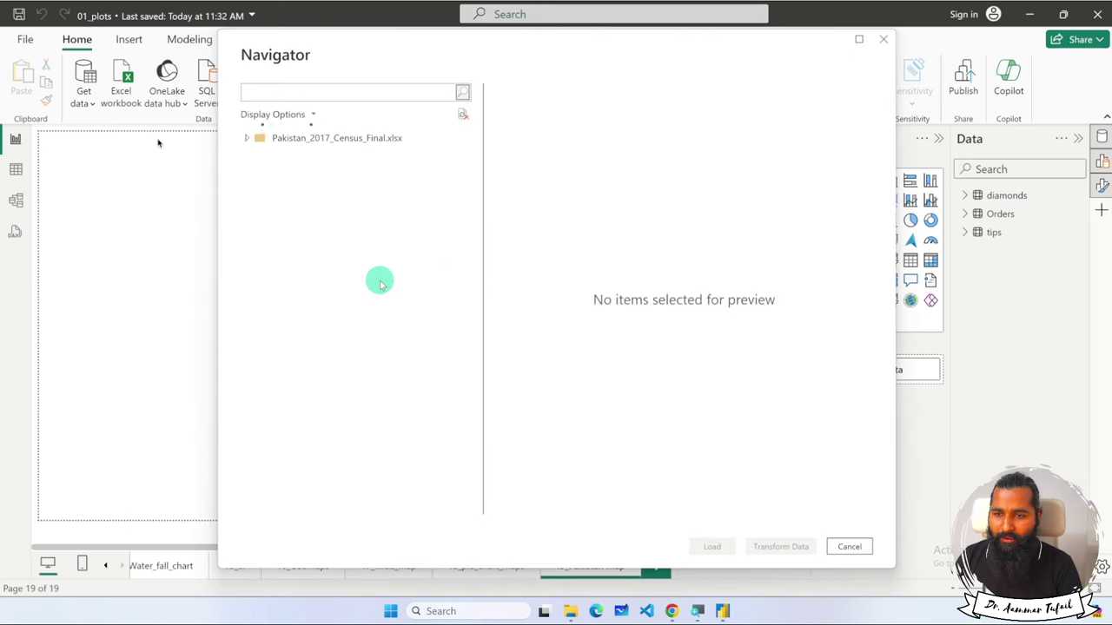
{"action": "left_click", "coordinate": [264, 157]}
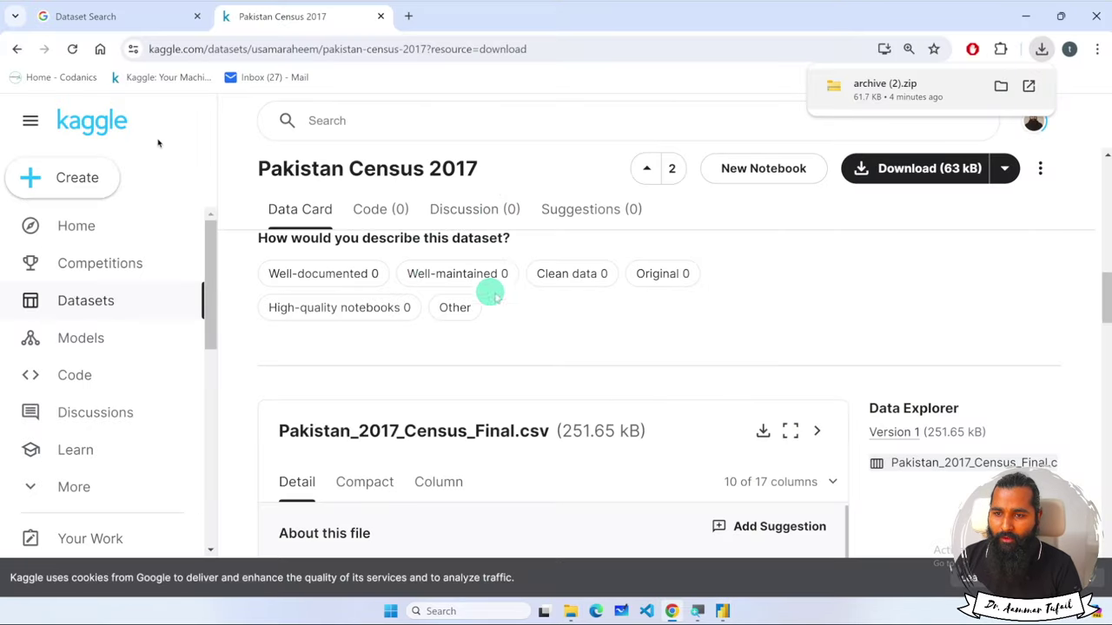
Examine the file description and columns of the Pakistan Census 2017 dataset on Kaggle in Chrome, and return to Power BI.
{"action": "scroll", "coordinate": [527, 391], "scroll_direction": "down", "scroll_amount": 1}
{"action": "scroll", "coordinate": [528, 391], "scroll_direction": "down", "scroll_amount": 2}
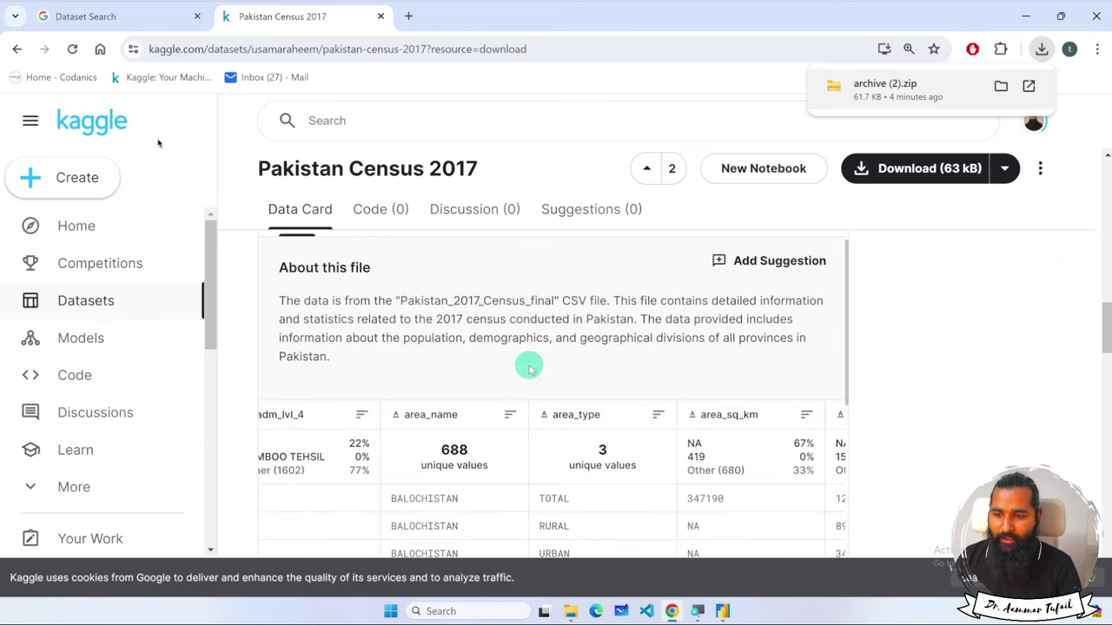
{"action": "left_click", "coordinate": [722, 610]}
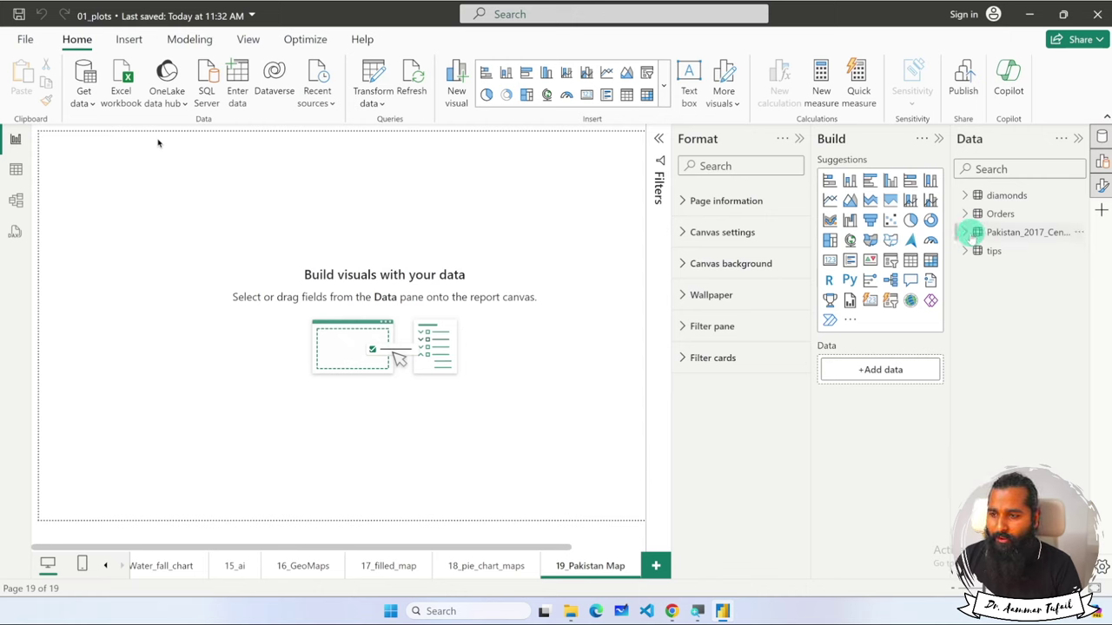
Add an enlarged filled map to the 19_Pakistan Map page, using Province from Pakistan_2017_Census_Final as its location.
{"action": "left_click", "coordinate": [869, 240]}
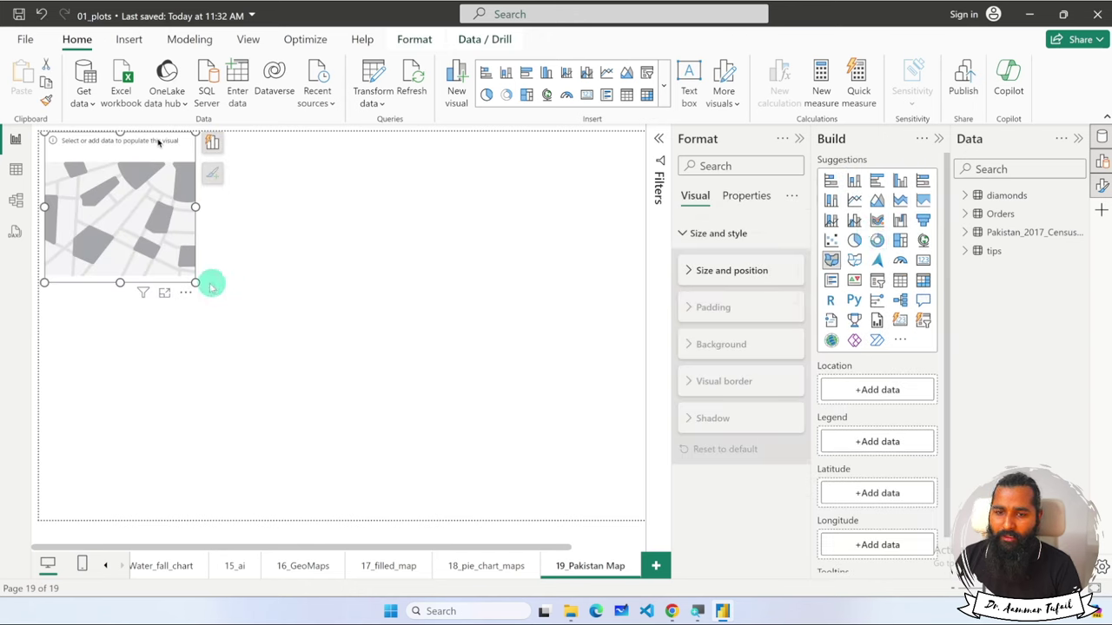
{"action": "left_click_drag", "start_coordinate": [198, 283], "coordinate": [473, 452]}
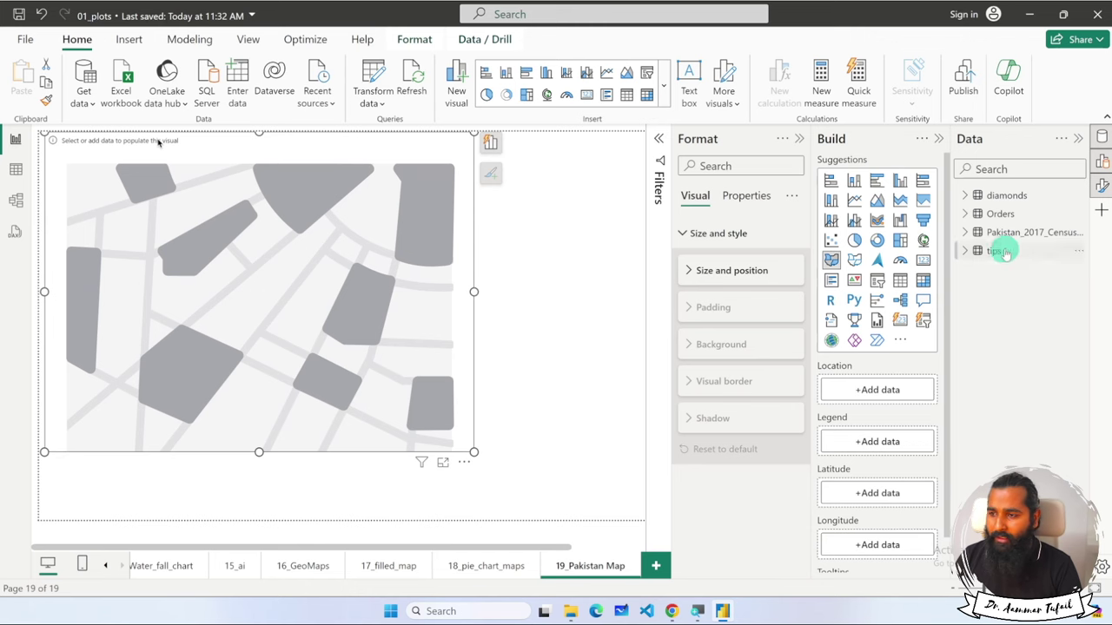
{"action": "left_click", "coordinate": [964, 232]}
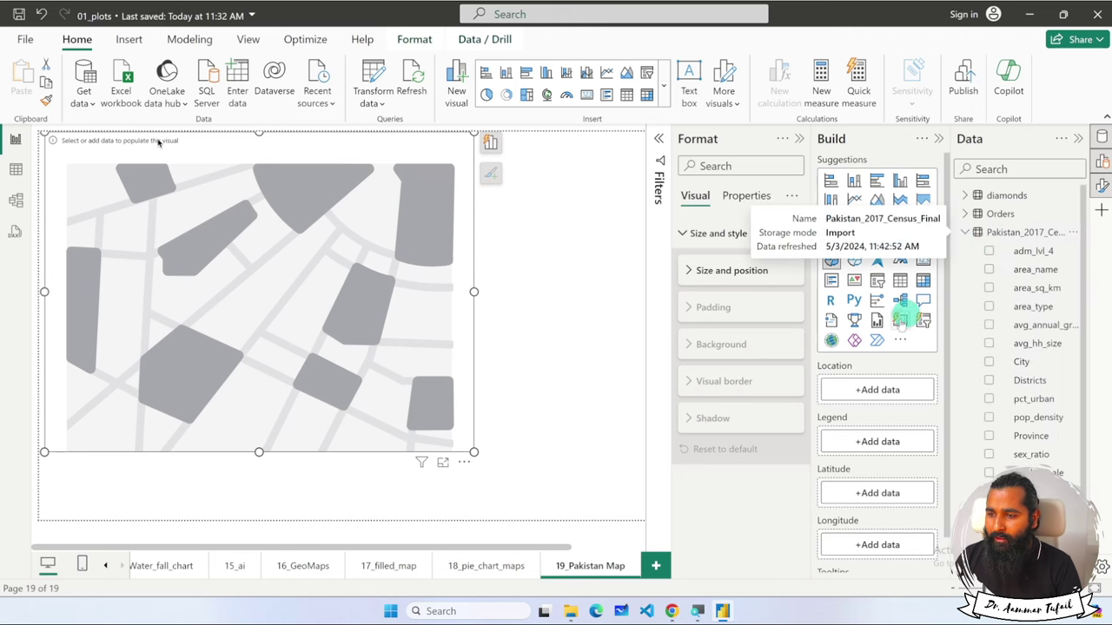
{"action": "left_click", "coordinate": [799, 139]}
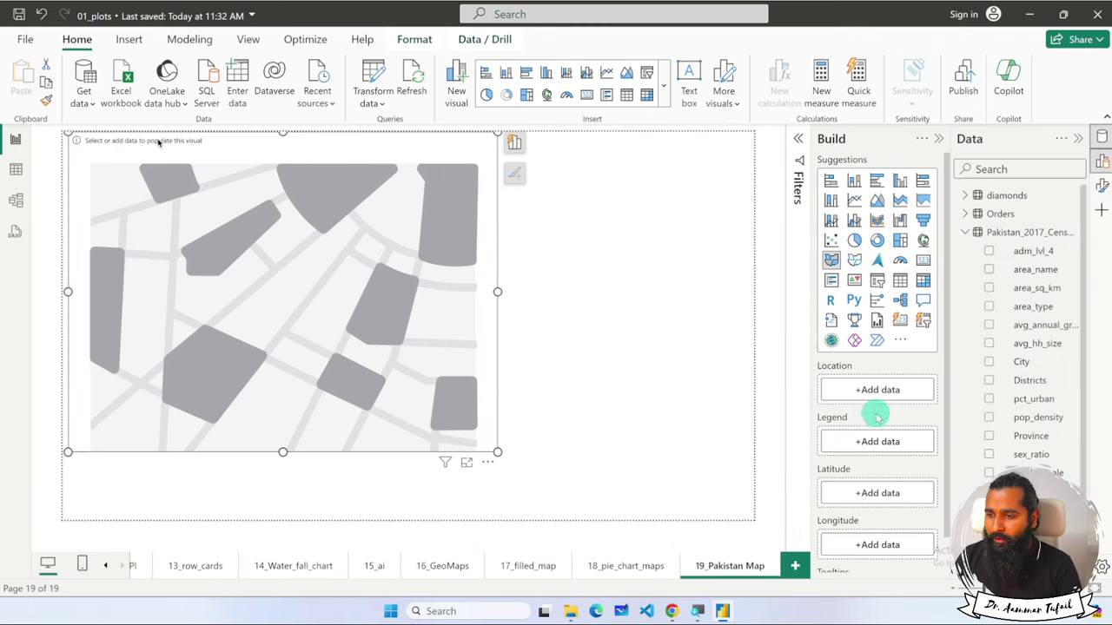
{"action": "scroll", "coordinate": [875, 408], "scroll_direction": "down", "scroll_amount": 2}
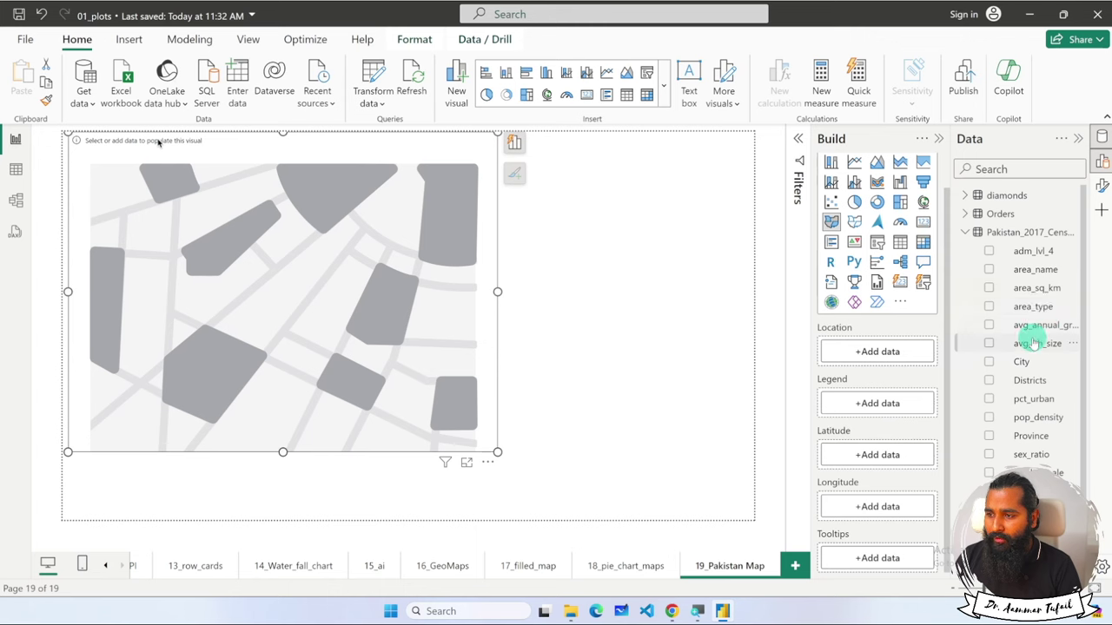
{"action": "scroll", "coordinate": [1038, 339], "scroll_direction": "down", "scroll_amount": 1}
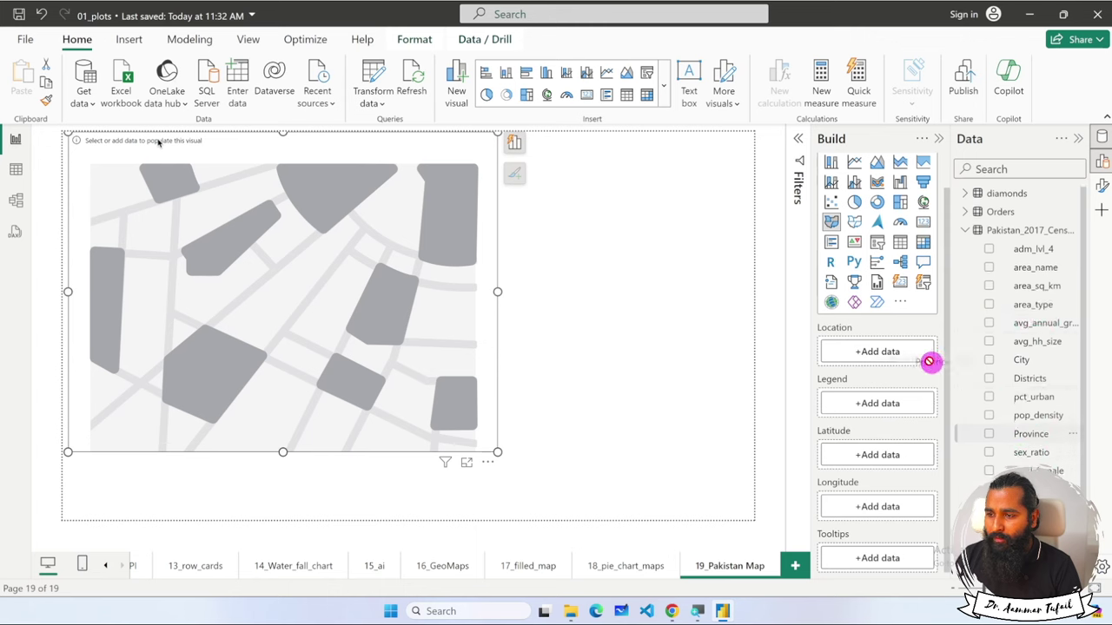
{"action": "left_click_drag", "start_coordinate": [928, 361], "coordinate": [886, 351]}
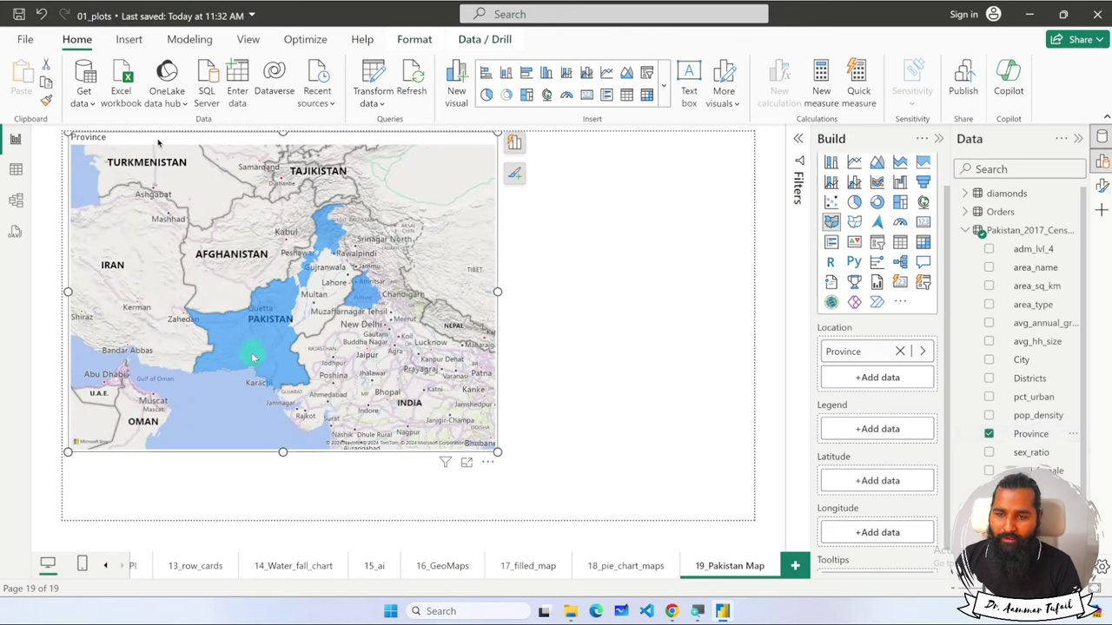
{"action": "mouse_move", "coordinate": [272, 376]}
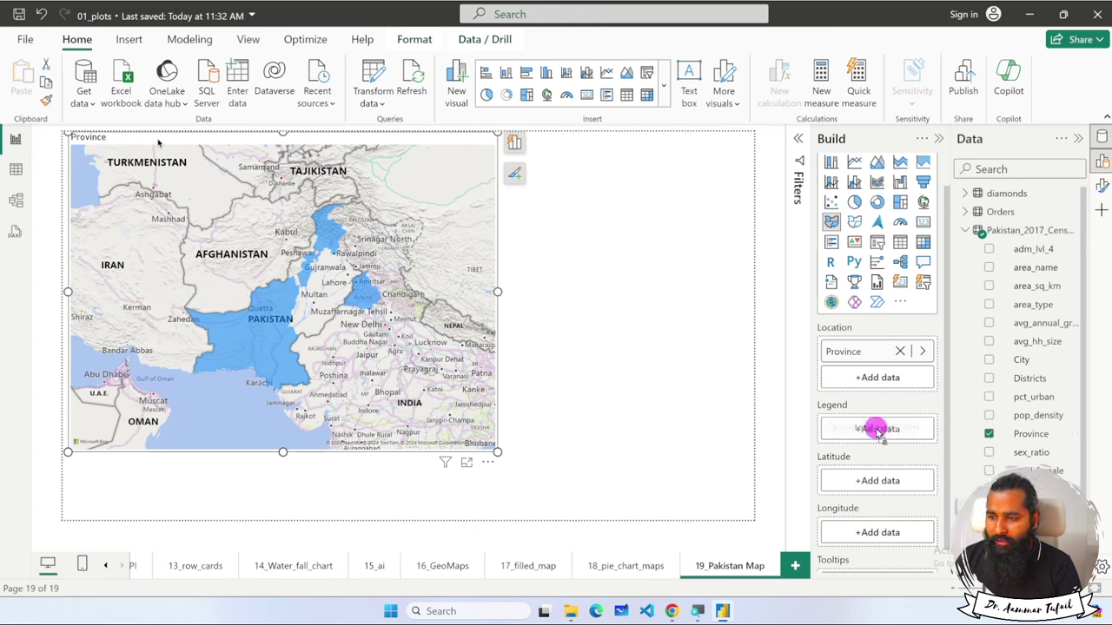
Try total_pop as the filled map's legend, with Districts and City as alternative locations to Province.
{"action": "left_click_drag", "start_coordinate": [878, 430], "coordinate": [877, 429]}
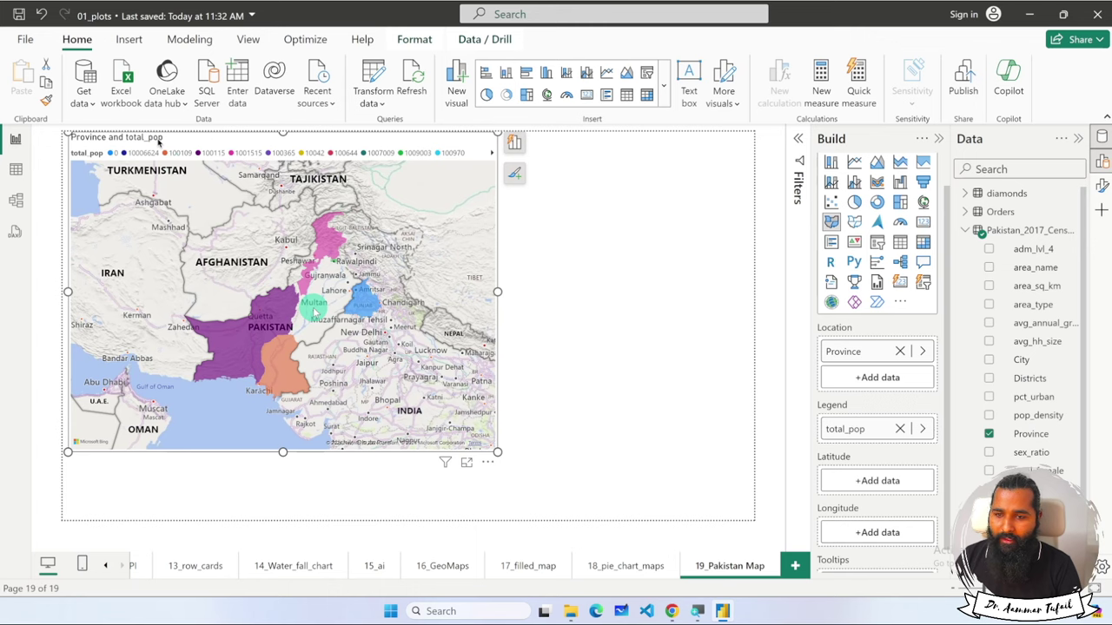
{"action": "left_click", "coordinate": [989, 433]}
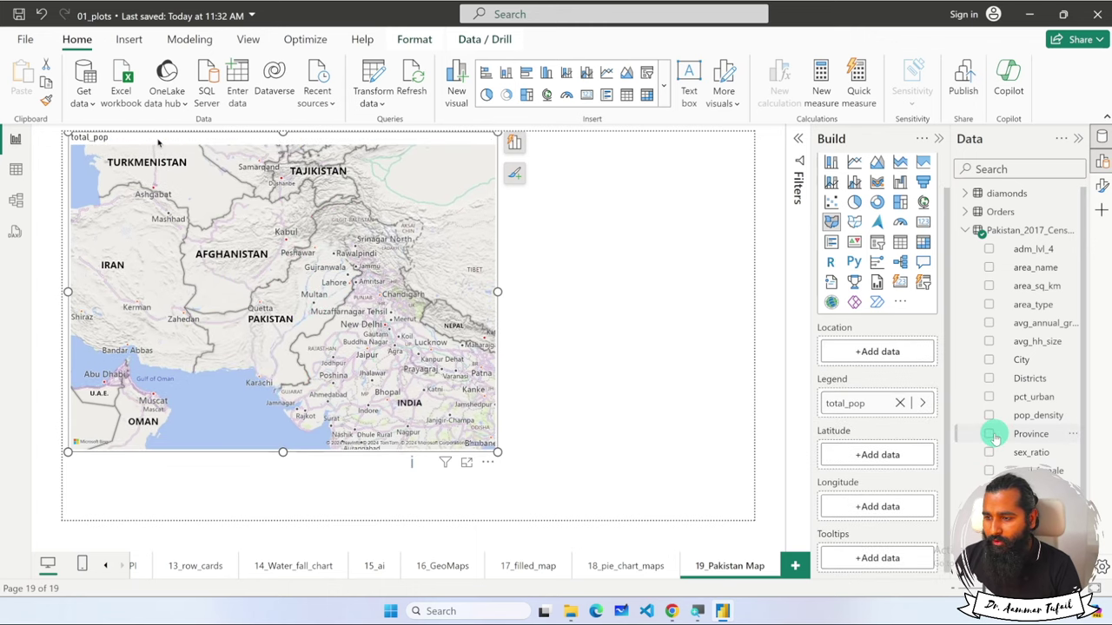
{"action": "left_click", "coordinate": [989, 377]}
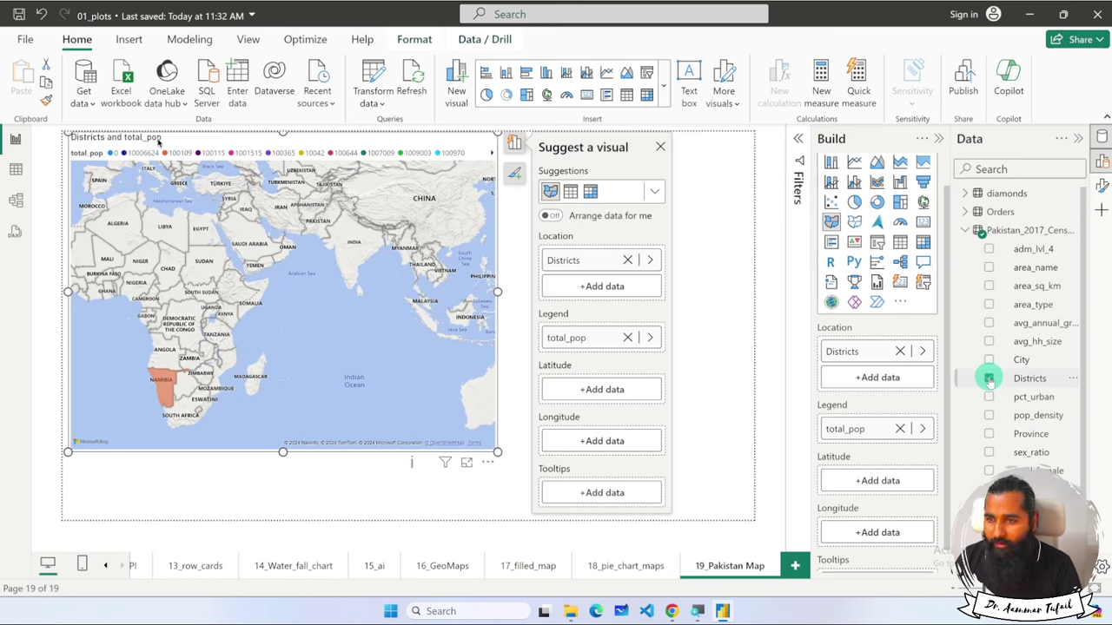
{"action": "left_click", "coordinate": [989, 379]}
{"action": "left_click_drag", "start_coordinate": [1025, 379], "coordinate": [870, 352]}
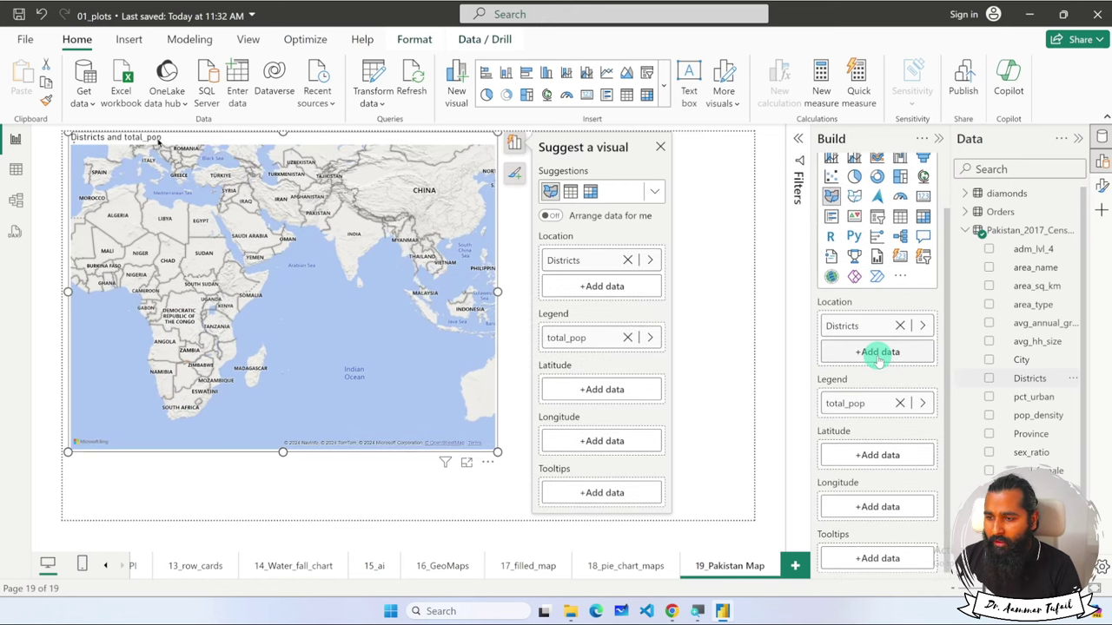
{"action": "left_click", "coordinate": [661, 147]}
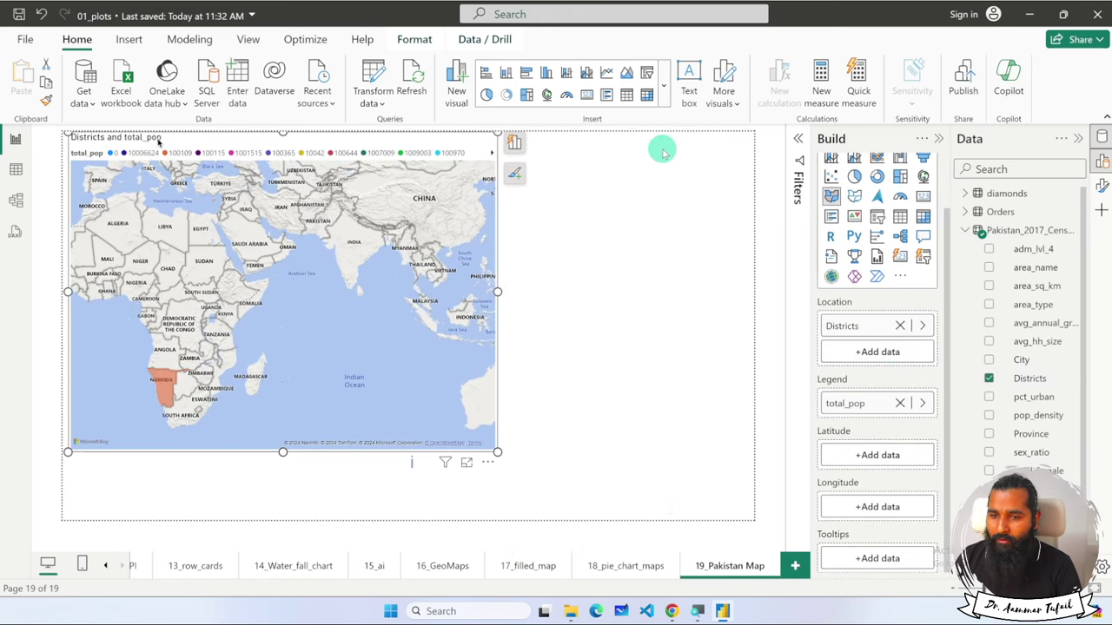
{"action": "left_click", "coordinate": [900, 326]}
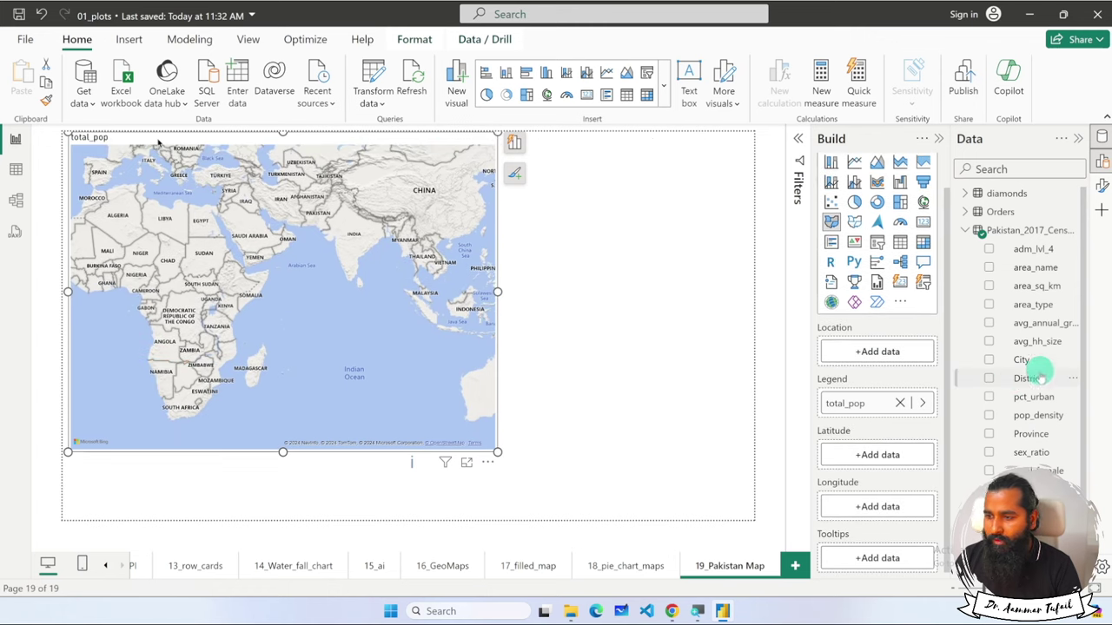
{"action": "left_click_drag", "start_coordinate": [1022, 360], "coordinate": [877, 349]}
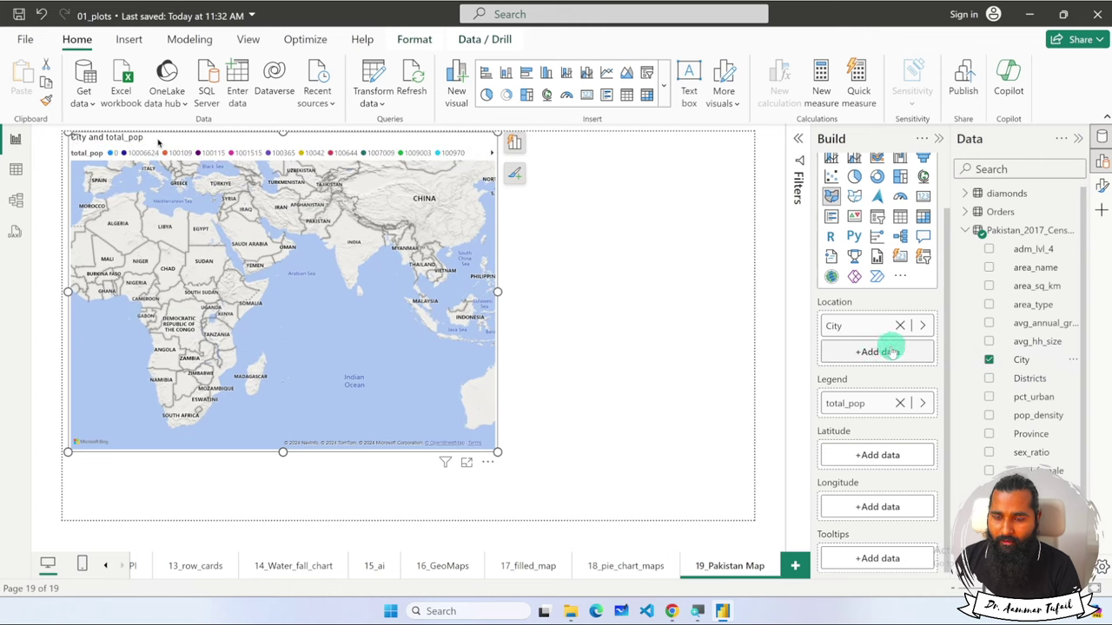
Clear total_pop and City from the map, and use Province as its location and pop_density as its legend.
{"action": "left_click", "coordinate": [899, 404]}
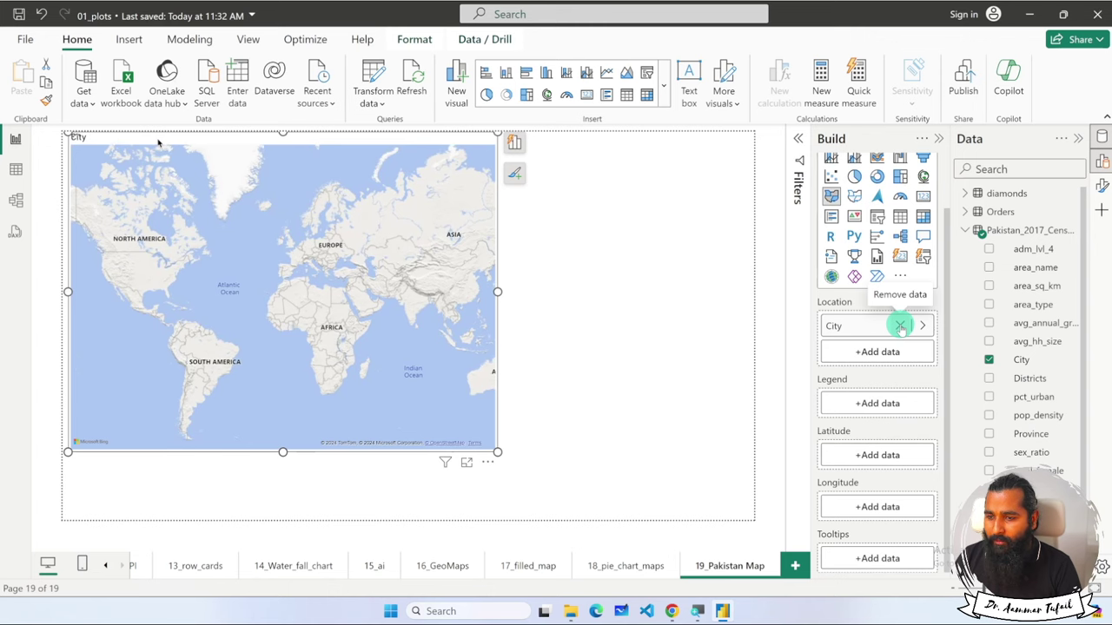
{"action": "left_click", "coordinate": [901, 325]}
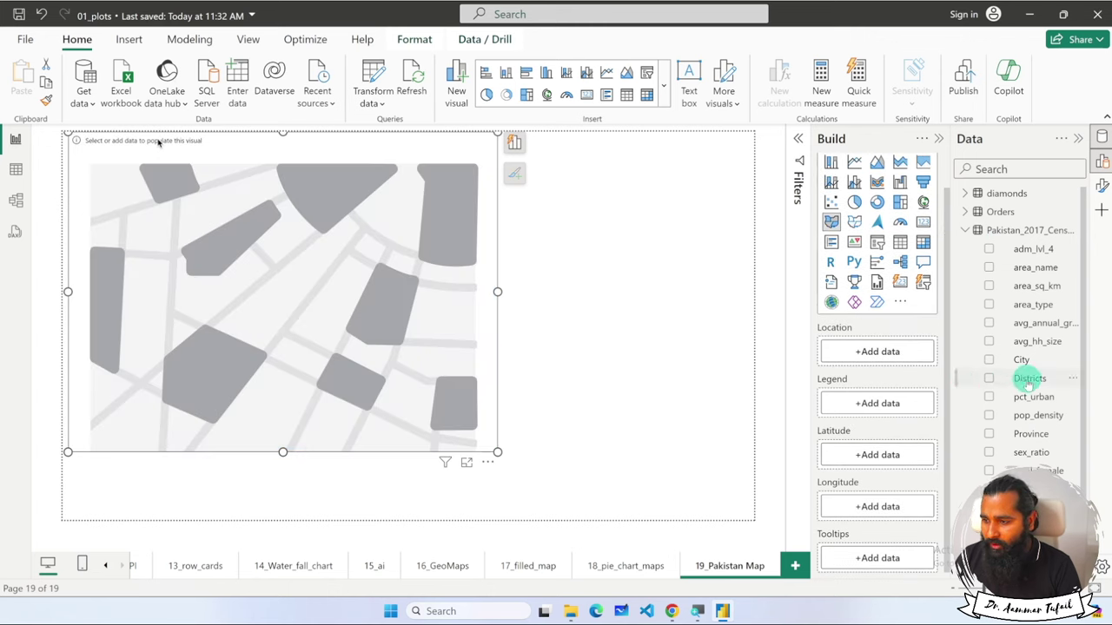
{"action": "left_click_drag", "start_coordinate": [913, 362], "coordinate": [874, 351]}
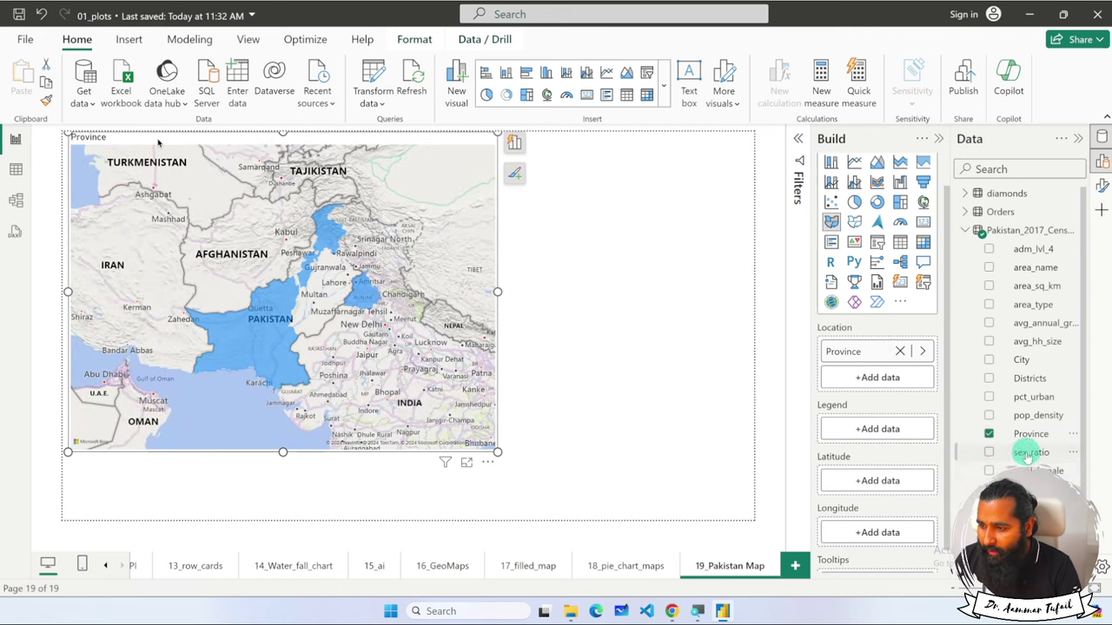
{"action": "left_click_drag", "start_coordinate": [1040, 417], "coordinate": [898, 429]}
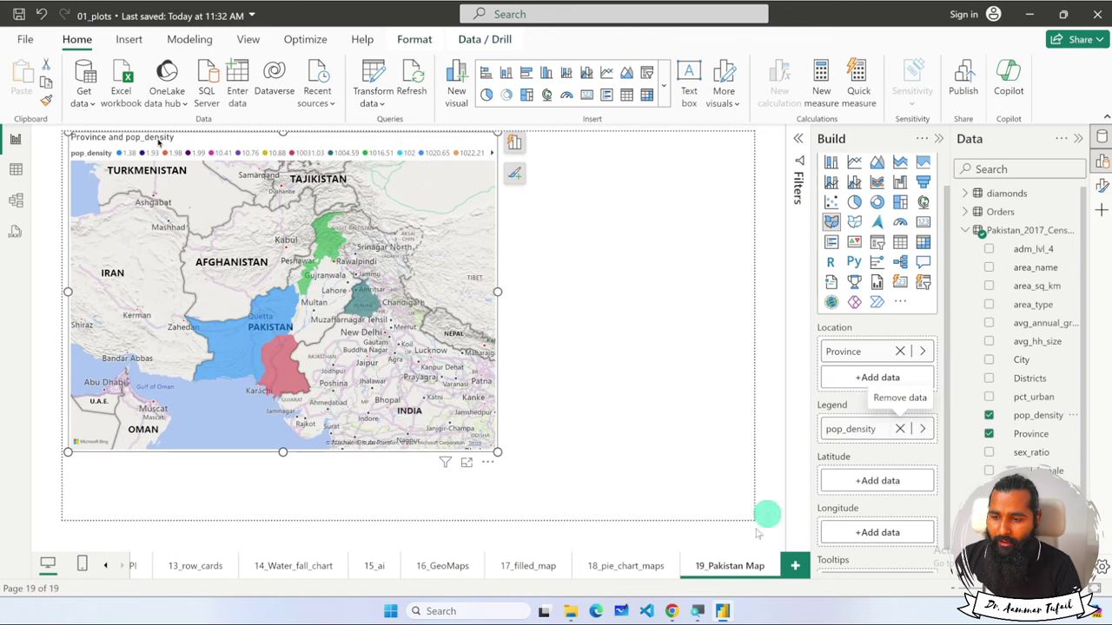
Open the Pakistan_2017_Census_Final workbook from datasets_for_practice in Excel, examine its Province filter values and location columns, and close it.
{"action": "left_click", "coordinate": [571, 611]}
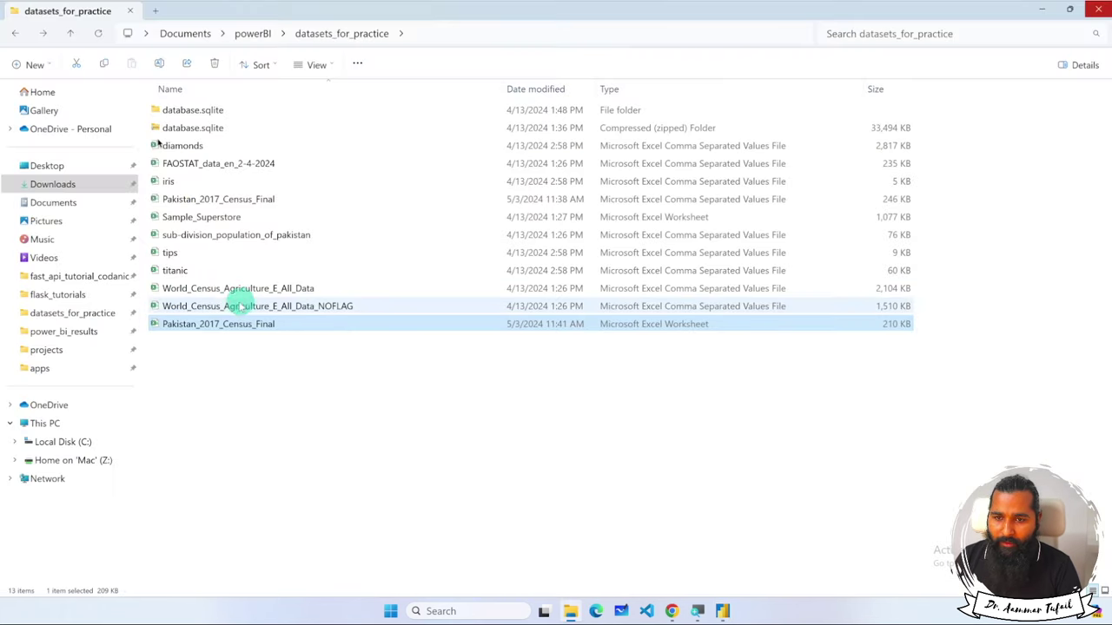
{"action": "double_click", "coordinate": [203, 327]}
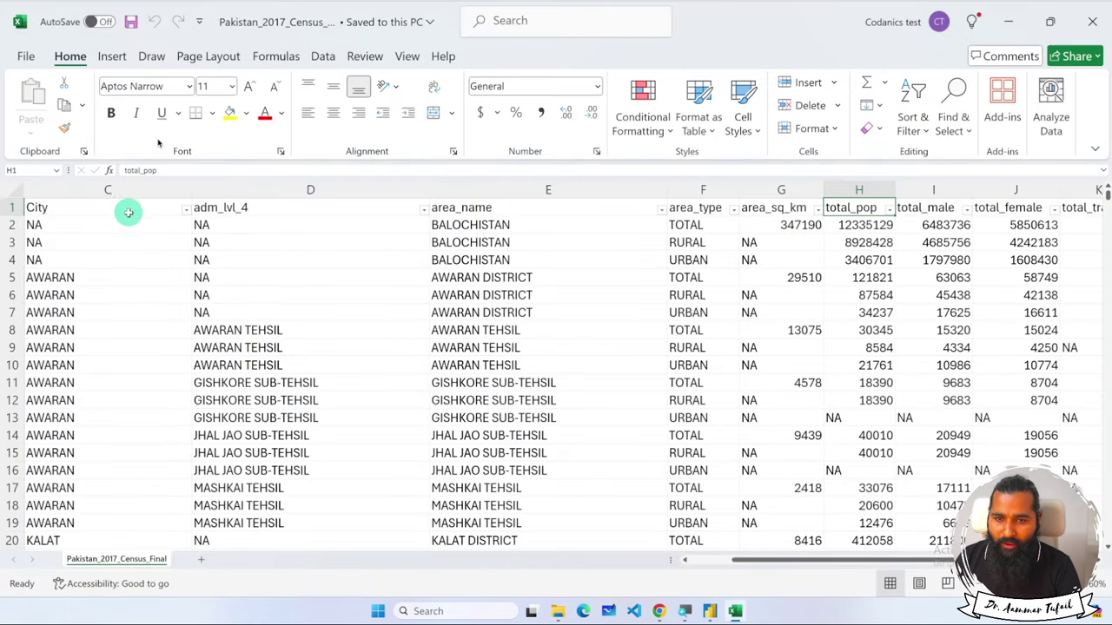
{"action": "left_click", "coordinate": [155, 216]}
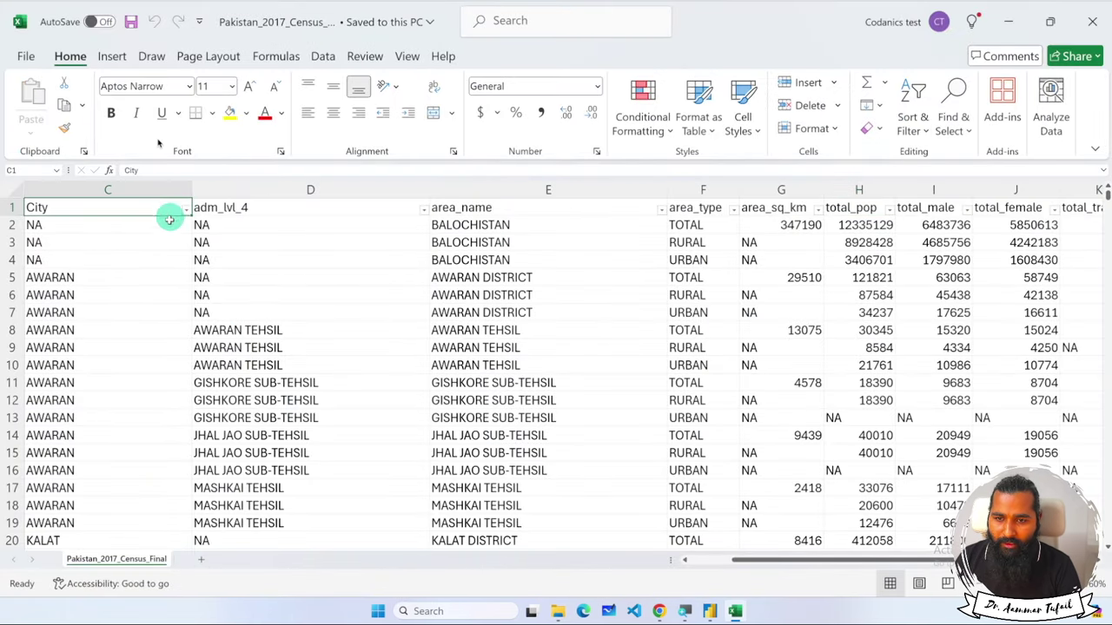
{"action": "scroll", "coordinate": [170, 220], "scroll_direction": "left", "scroll_amount": 2}
{"action": "left_click", "coordinate": [102, 208]}
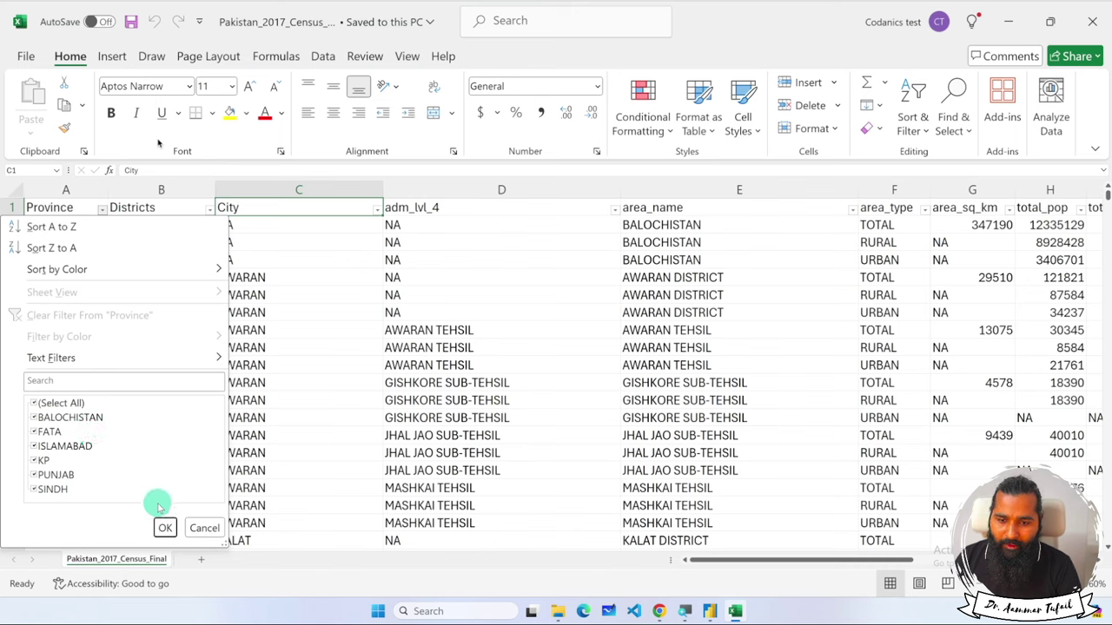
{"action": "left_click", "coordinate": [204, 527]}
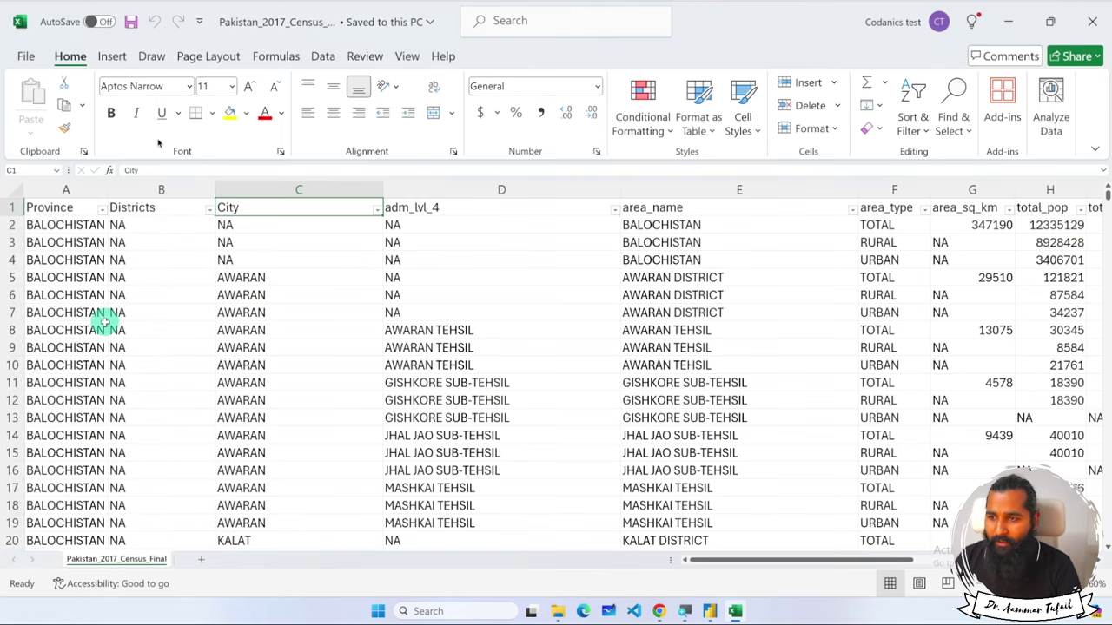
{"action": "scroll", "coordinate": [105, 322], "scroll_direction": "down", "scroll_amount": 12}
{"action": "scroll", "coordinate": [105, 322], "scroll_direction": "up", "scroll_amount": 12}
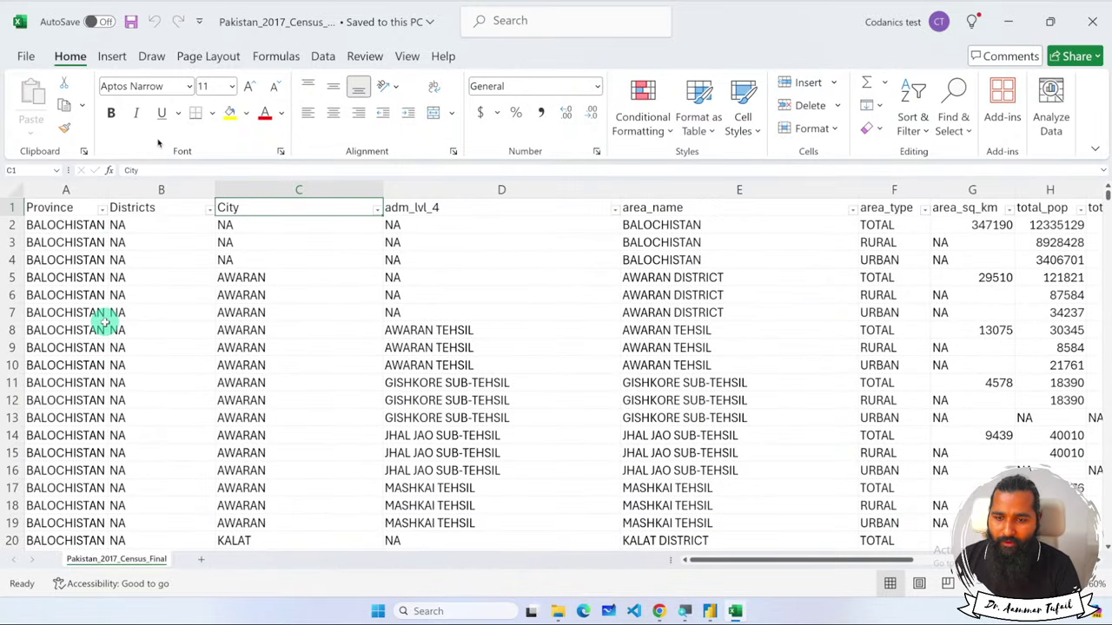
{"action": "left_click", "coordinate": [313, 289]}
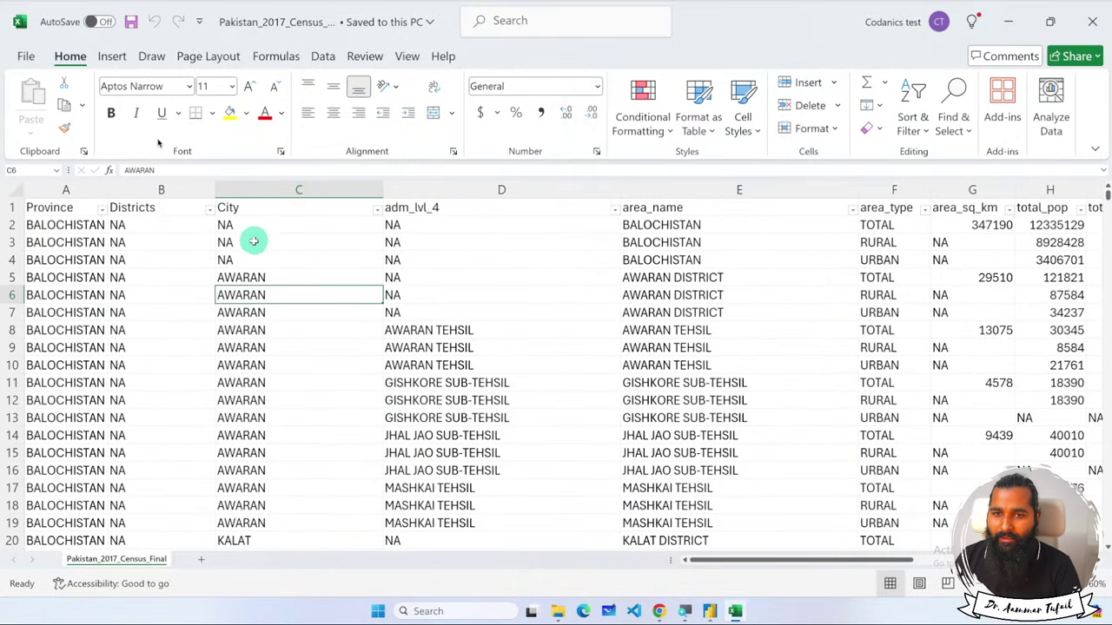
{"action": "left_click", "coordinate": [1093, 21]}
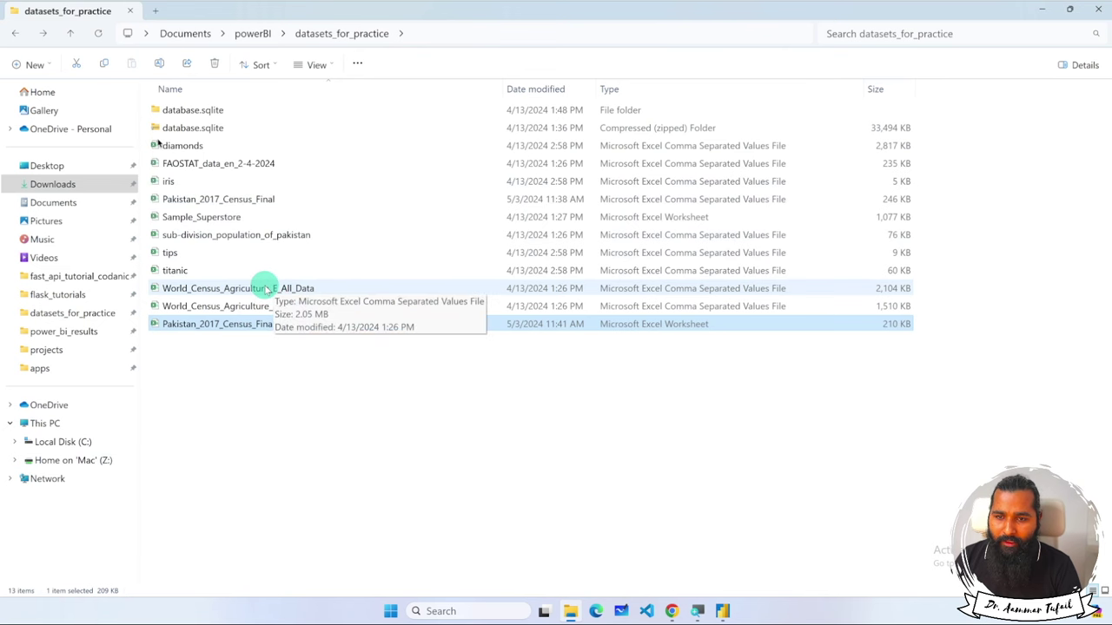
Open the FAOSTAT_data_en_2-4-2024 CSV without converting its data, examine the Area column for regional detail, and close the file.
{"action": "double_click", "coordinate": [245, 171]}
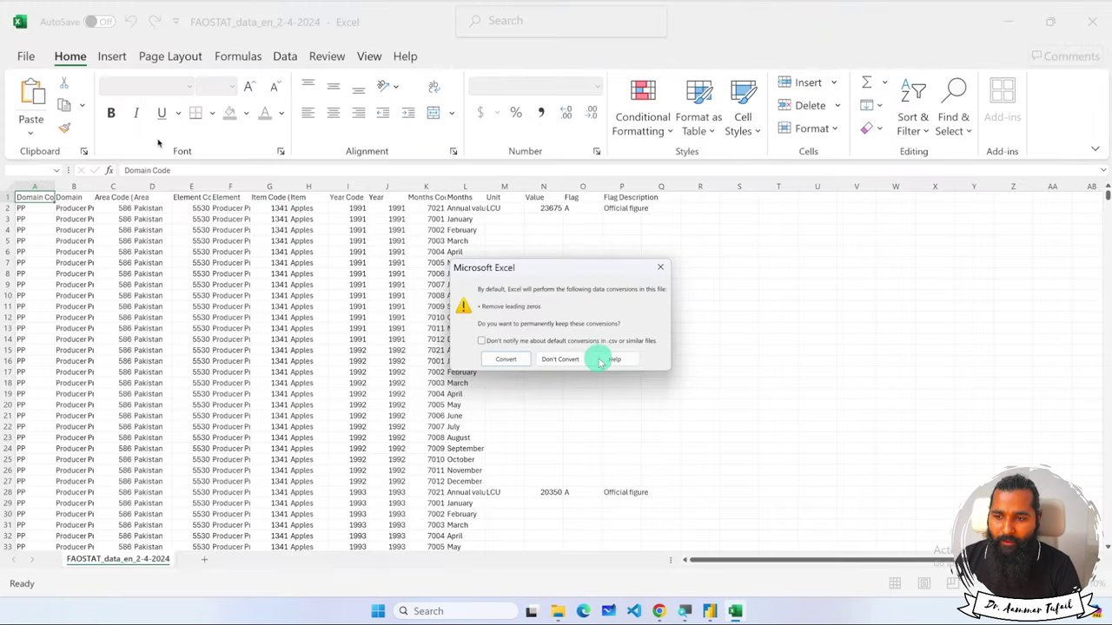
{"action": "left_click", "coordinate": [543, 359]}
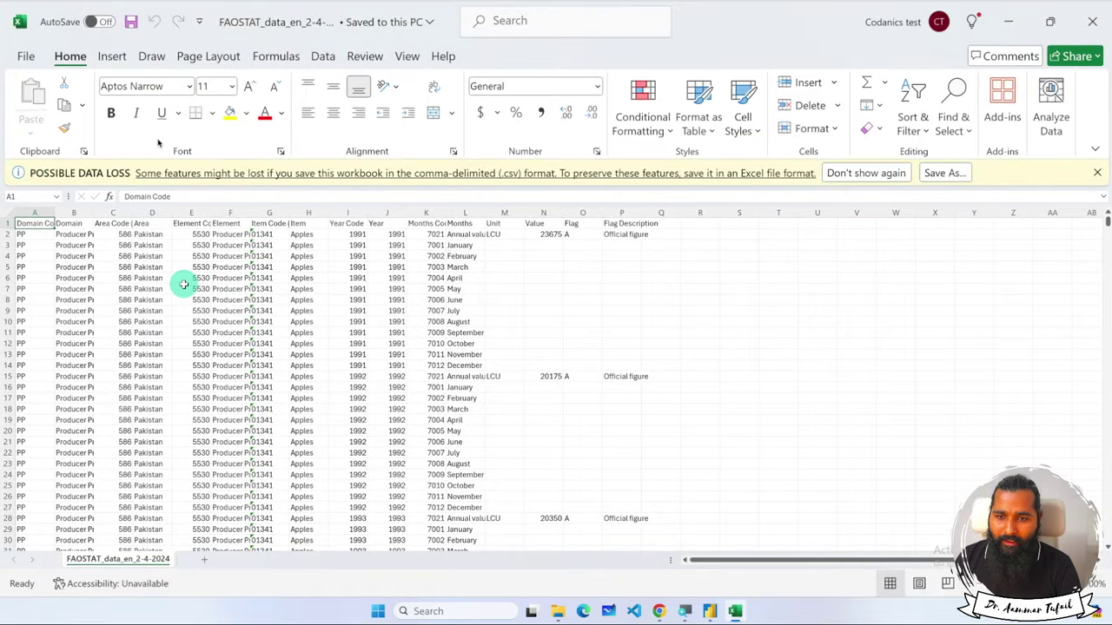
{"action": "scroll", "coordinate": [184, 285], "scroll_direction": "down", "scroll_amount": 20}
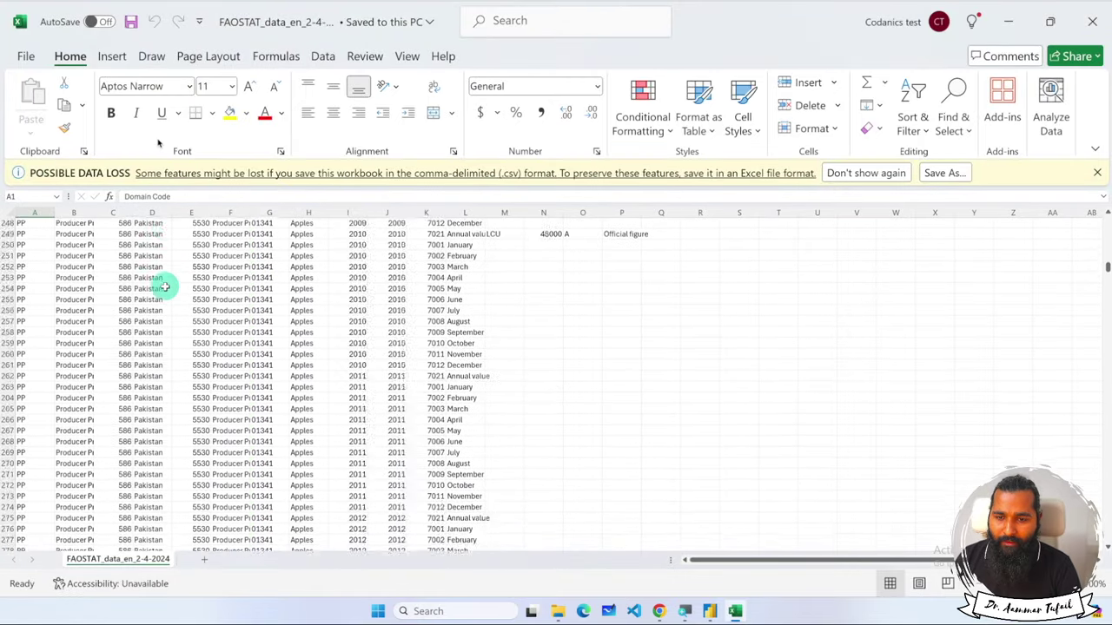
{"action": "scroll", "coordinate": [164, 287], "scroll_direction": "down", "scroll_amount": 20}
{"action": "scroll", "coordinate": [164, 287], "scroll_direction": "down", "scroll_amount": 20}
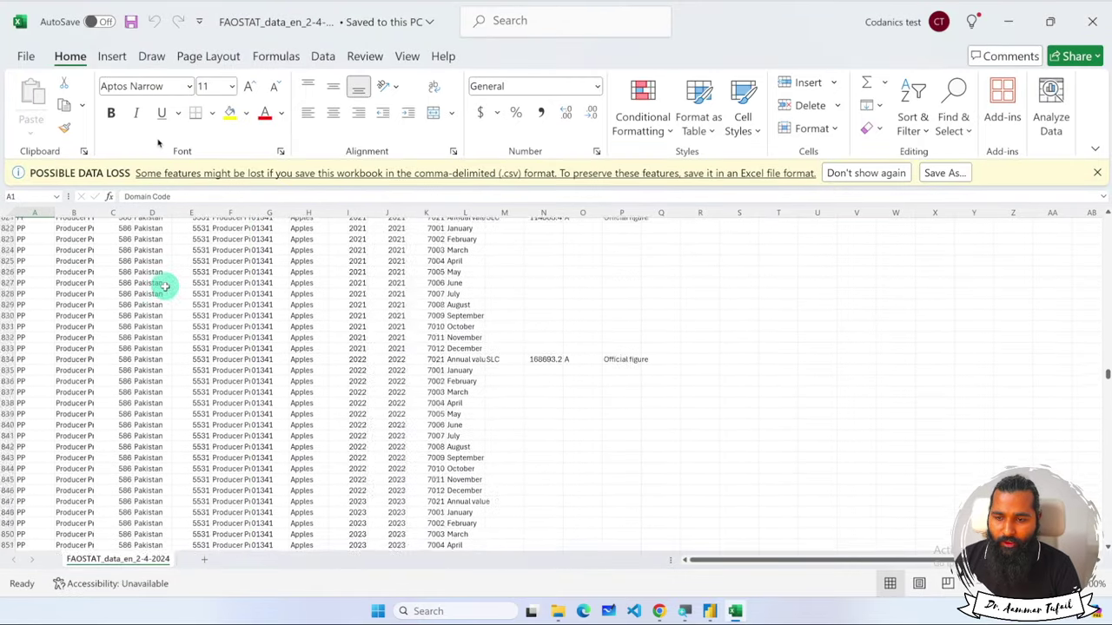
{"action": "scroll", "coordinate": [164, 287], "scroll_direction": "down", "scroll_amount": 20}
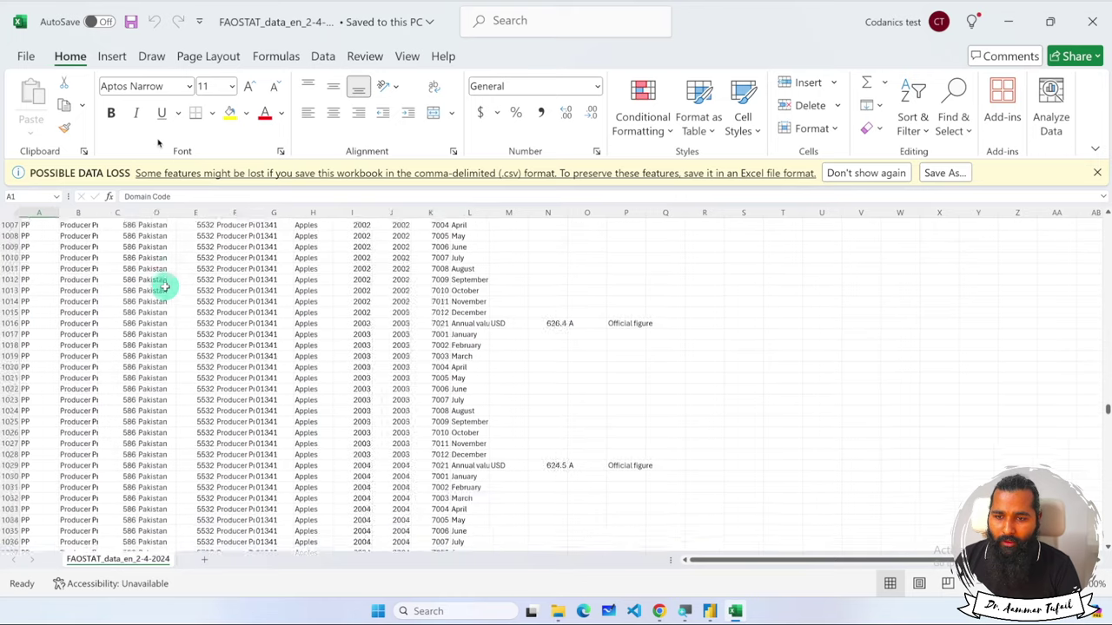
{"action": "scroll", "coordinate": [164, 286], "scroll_direction": "up", "scroll_amount": 20}
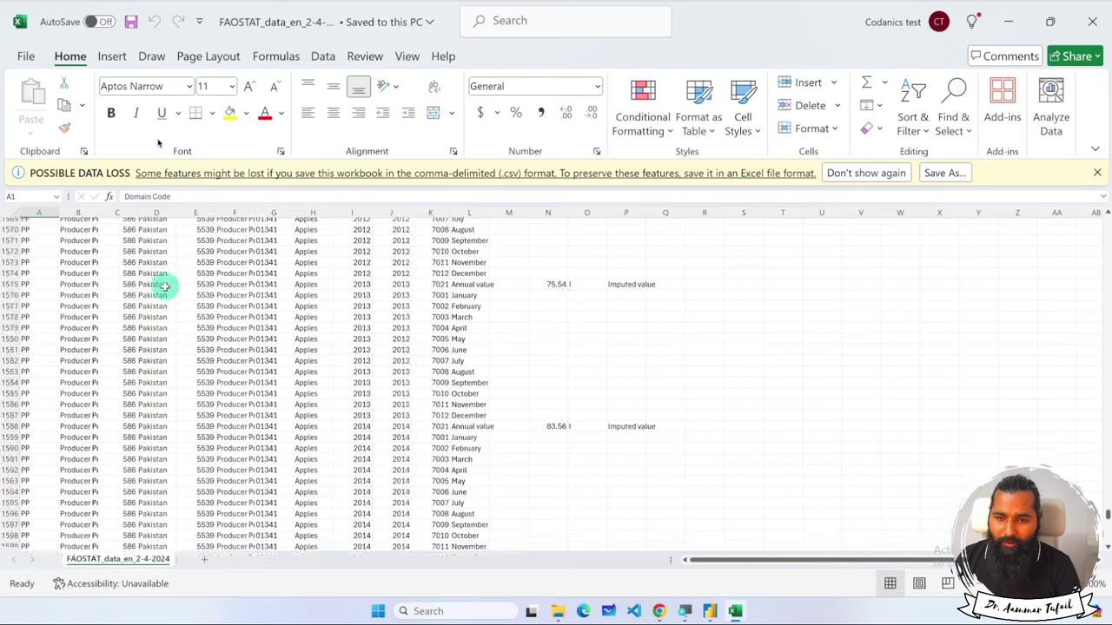
{"action": "scroll", "coordinate": [164, 287], "scroll_direction": "up", "scroll_amount": 20}
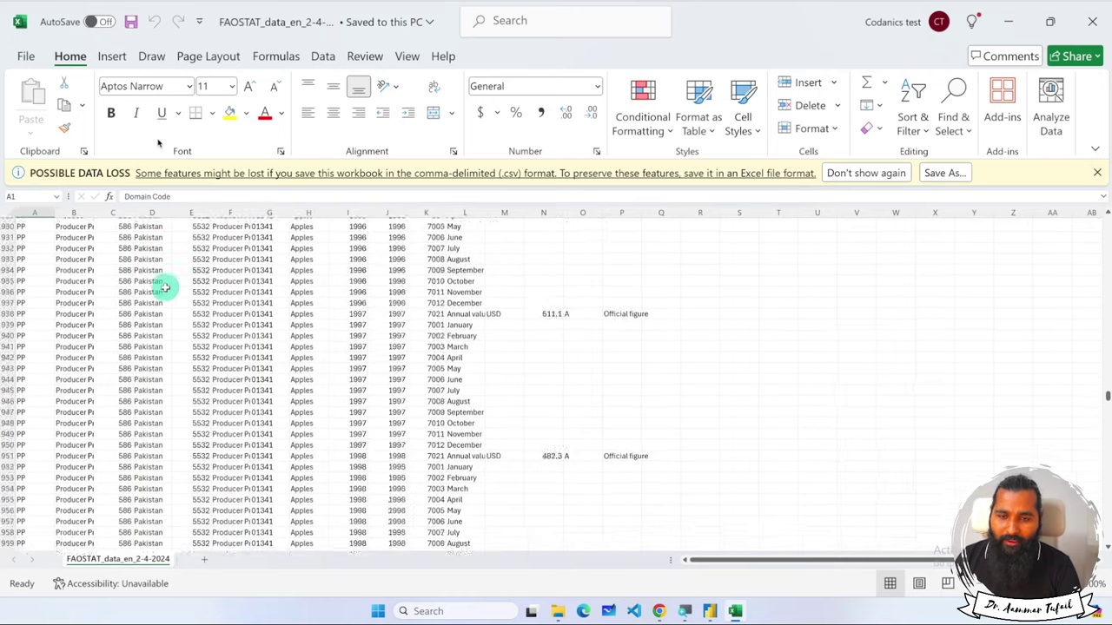
{"action": "scroll", "coordinate": [162, 291], "scroll_direction": "up", "scroll_amount": 20}
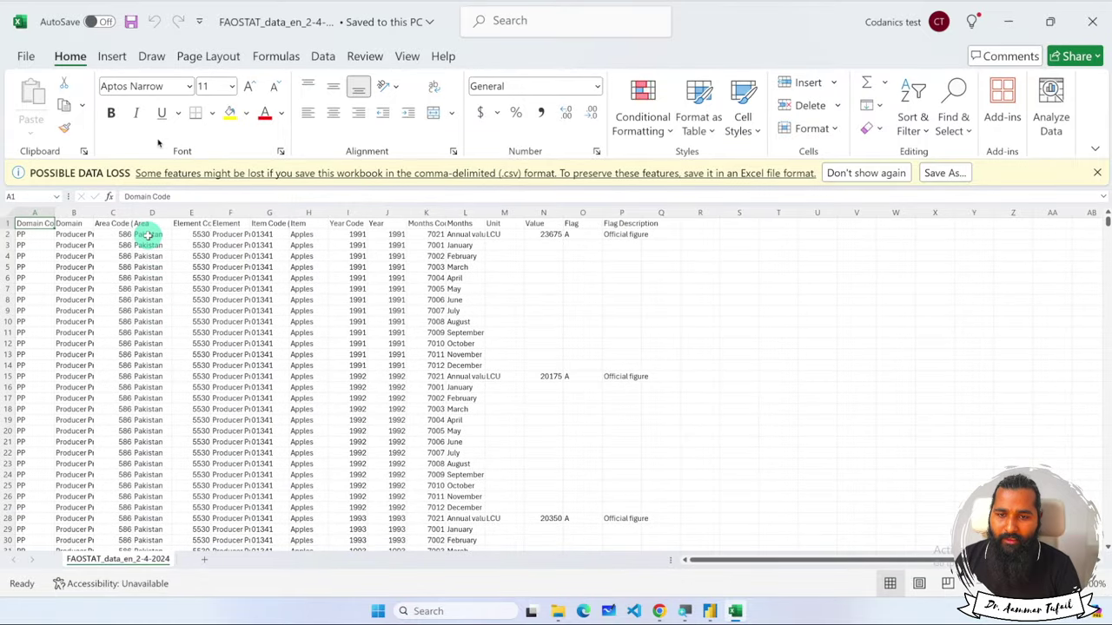
{"action": "left_click", "coordinate": [1093, 21]}
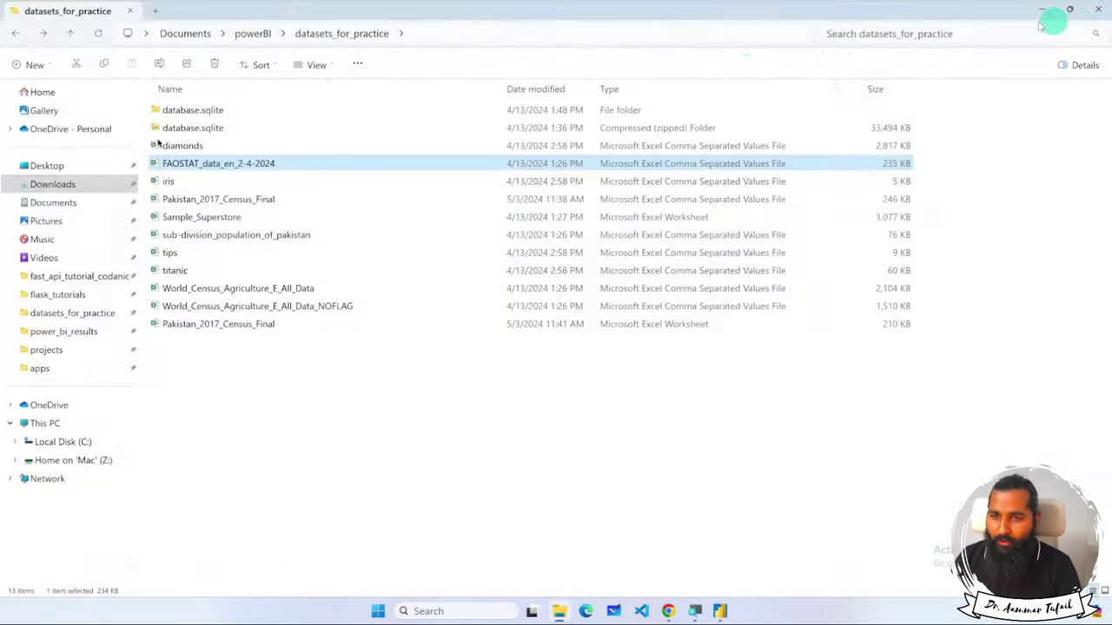
Open the sub-division_population_of_pakistan CSV, save it as an Excel Workbook under the same name in datasets_for_practice, and close it.
{"action": "double_click", "coordinate": [233, 236]}
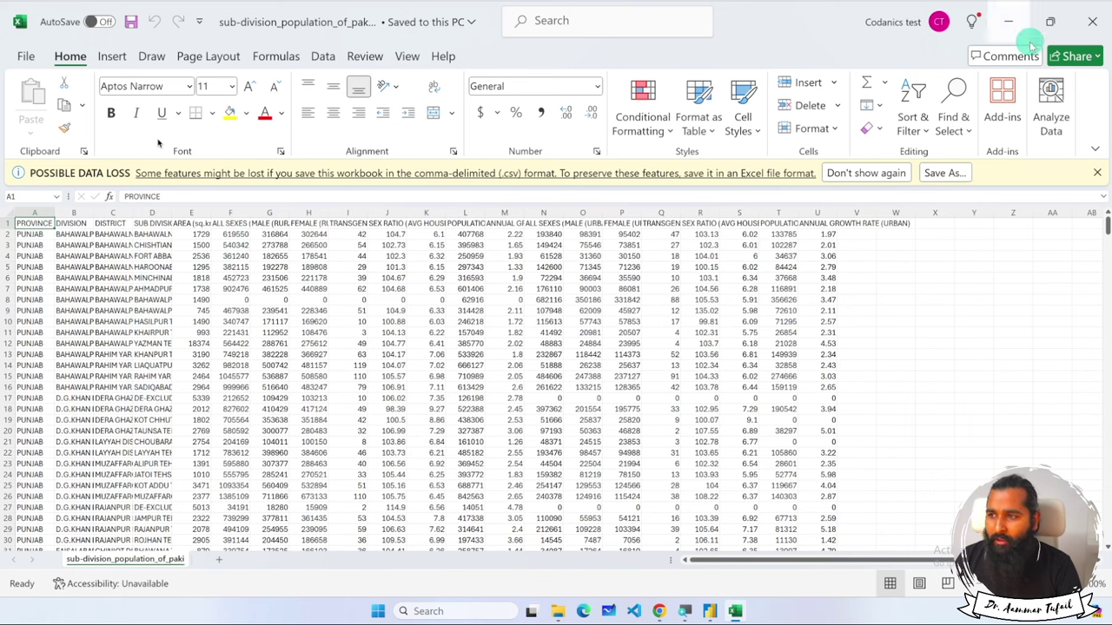
{"action": "left_click", "coordinate": [1092, 21]}
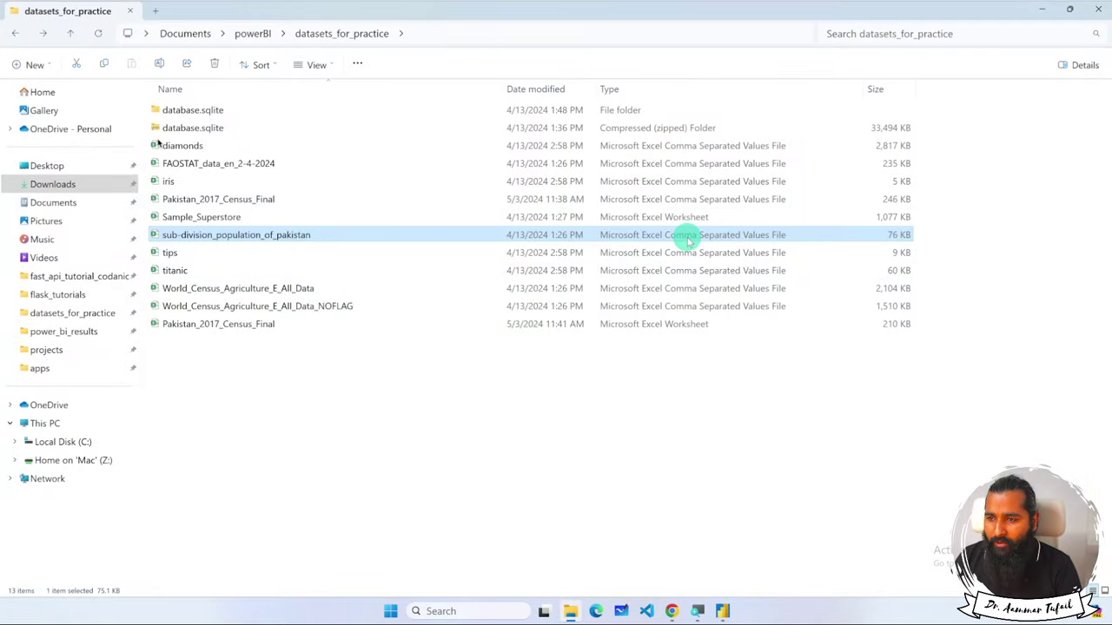
{"action": "double_click", "coordinate": [304, 235]}
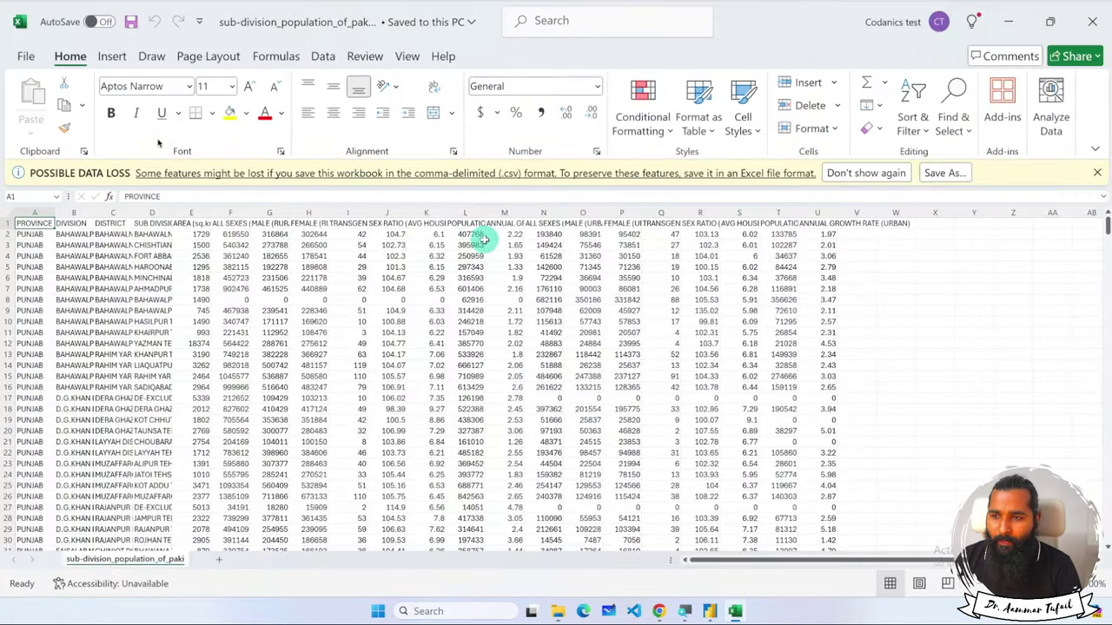
{"action": "left_click", "coordinate": [945, 173]}
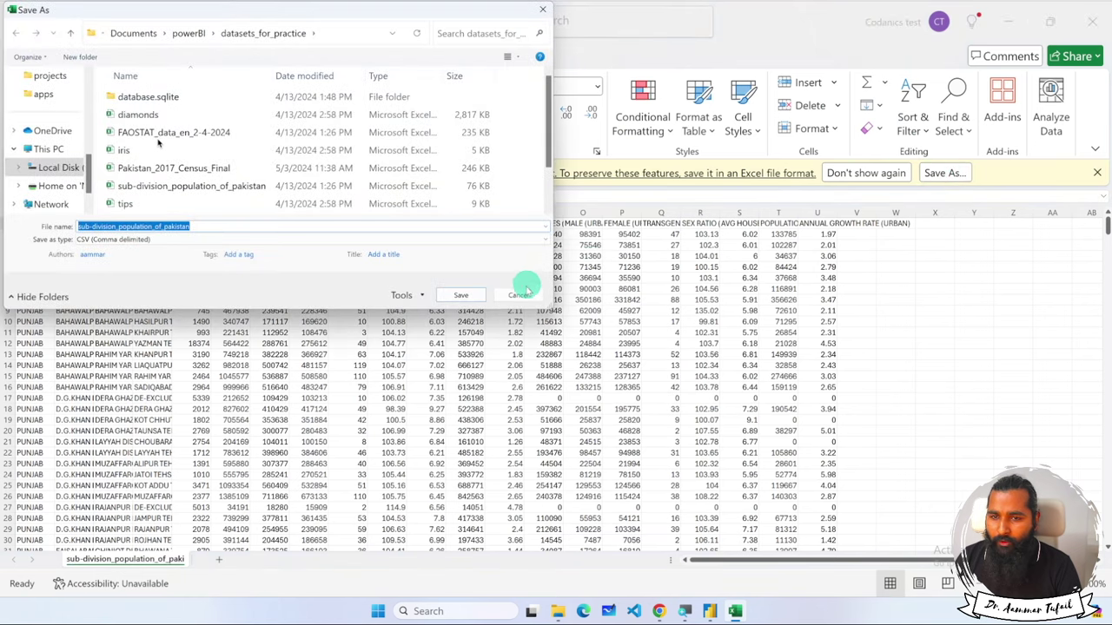
{"action": "left_click", "coordinate": [287, 240]}
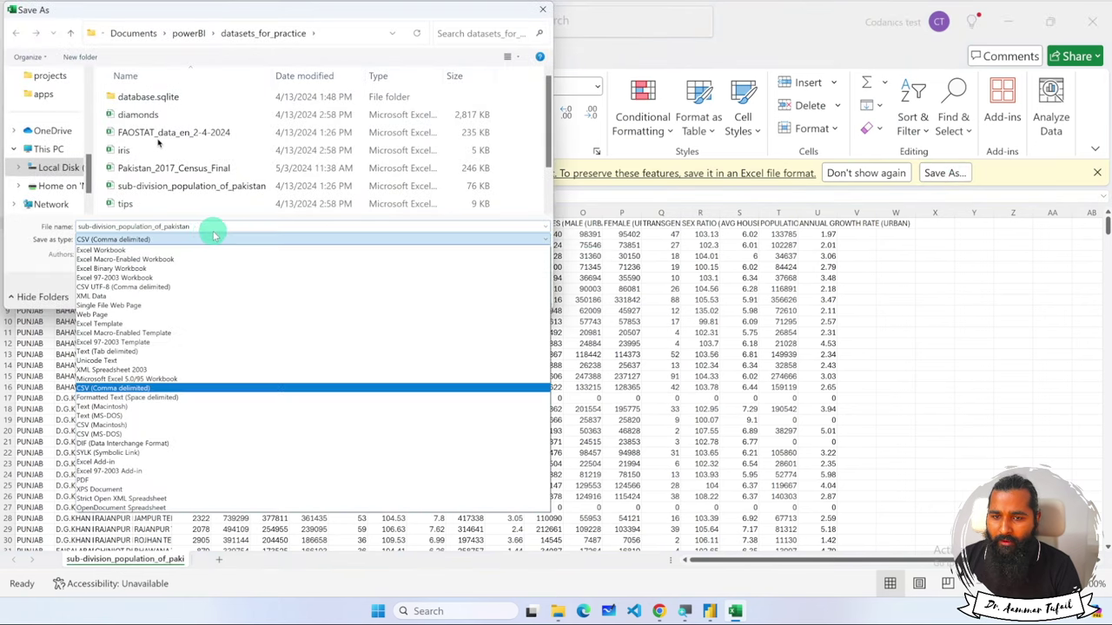
{"action": "left_click", "coordinate": [161, 252]}
{"action": "left_click", "coordinate": [461, 310]}
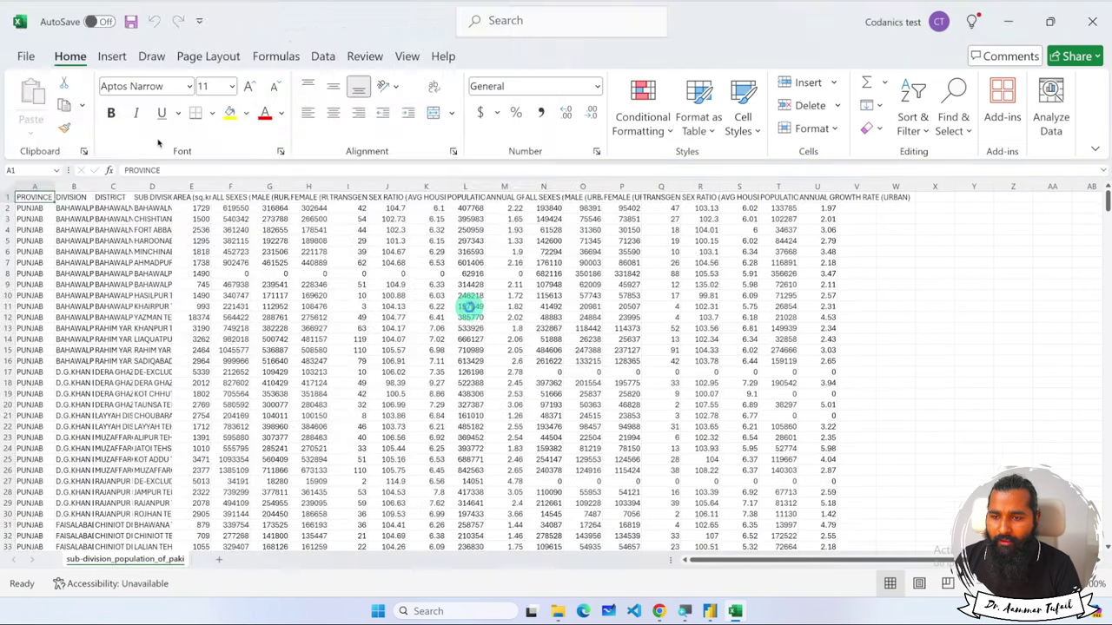
{"action": "left_click", "coordinate": [1092, 21]}
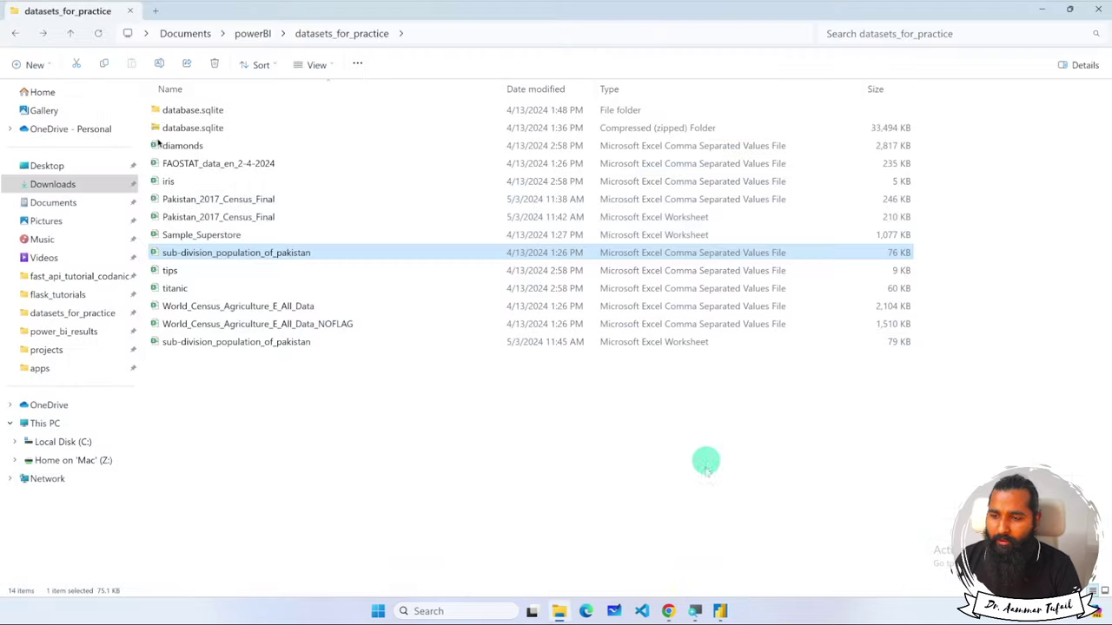
Switch to the 01_plots report in Power BI and delete the Pakistan_2017_Census_Final table from the model.
{"action": "left_click", "coordinate": [723, 611]}
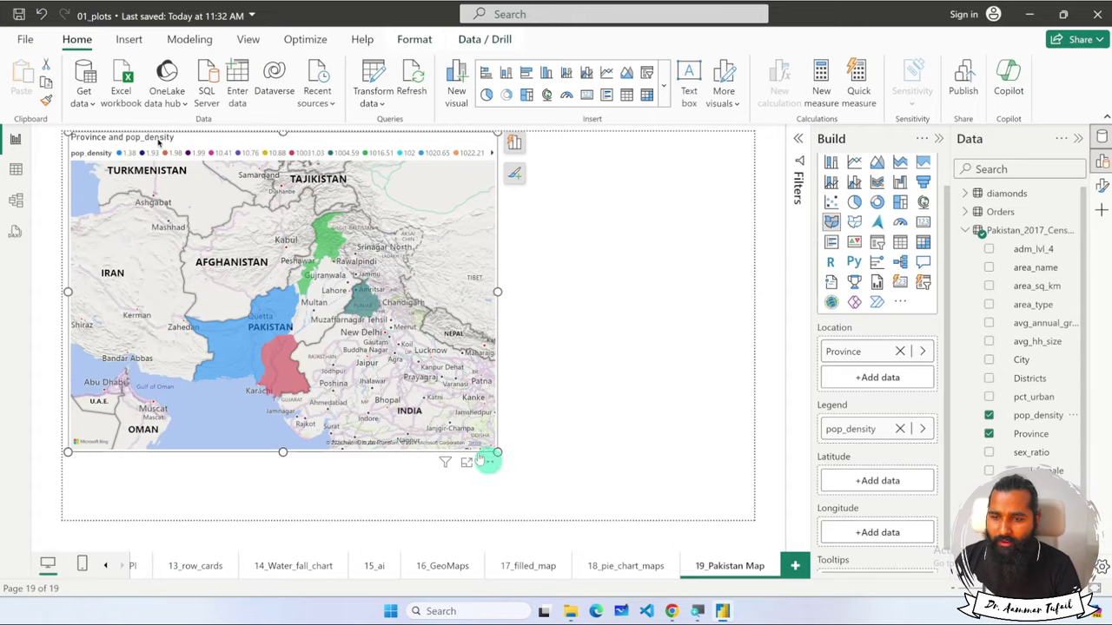
{"action": "left_click", "coordinate": [965, 230]}
{"action": "left_click", "coordinate": [1081, 233]}
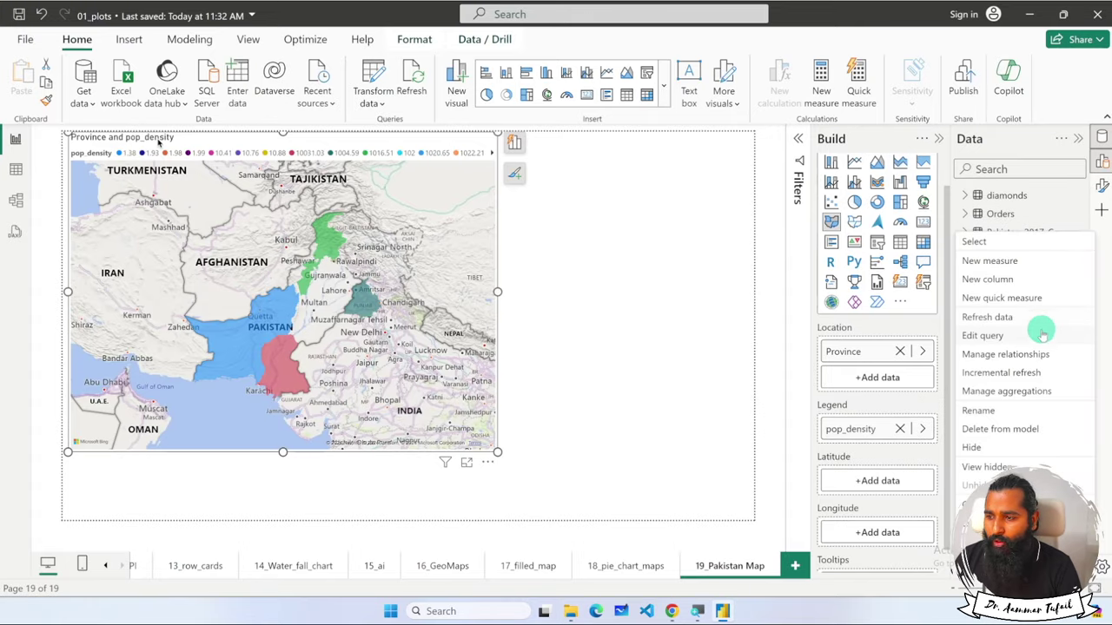
{"action": "left_click", "coordinate": [999, 429]}
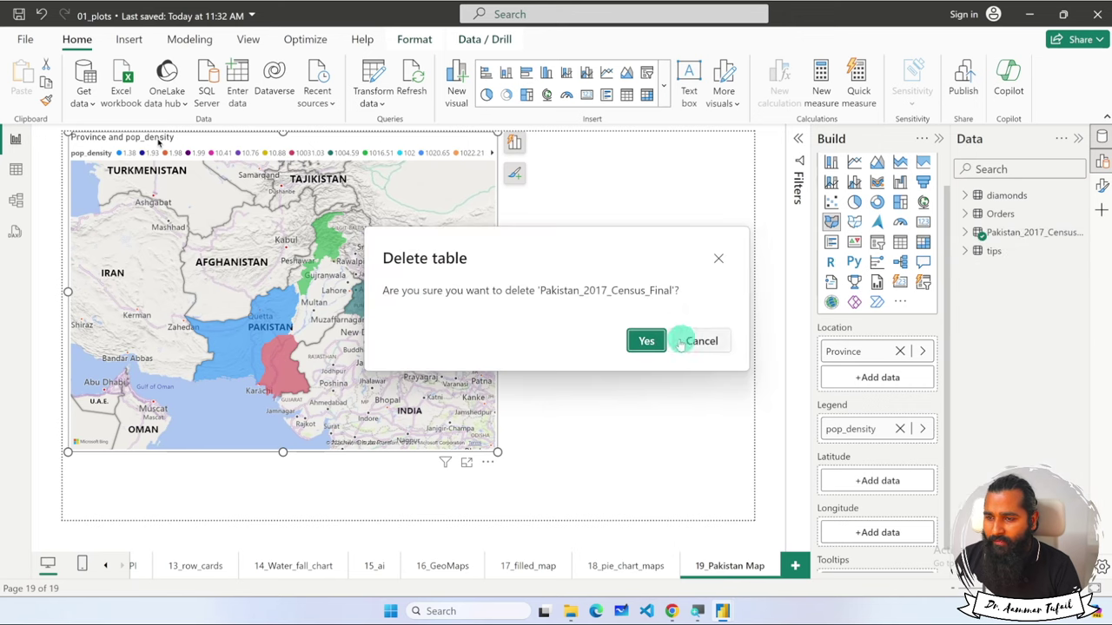
{"action": "left_click", "coordinate": [660, 340]}
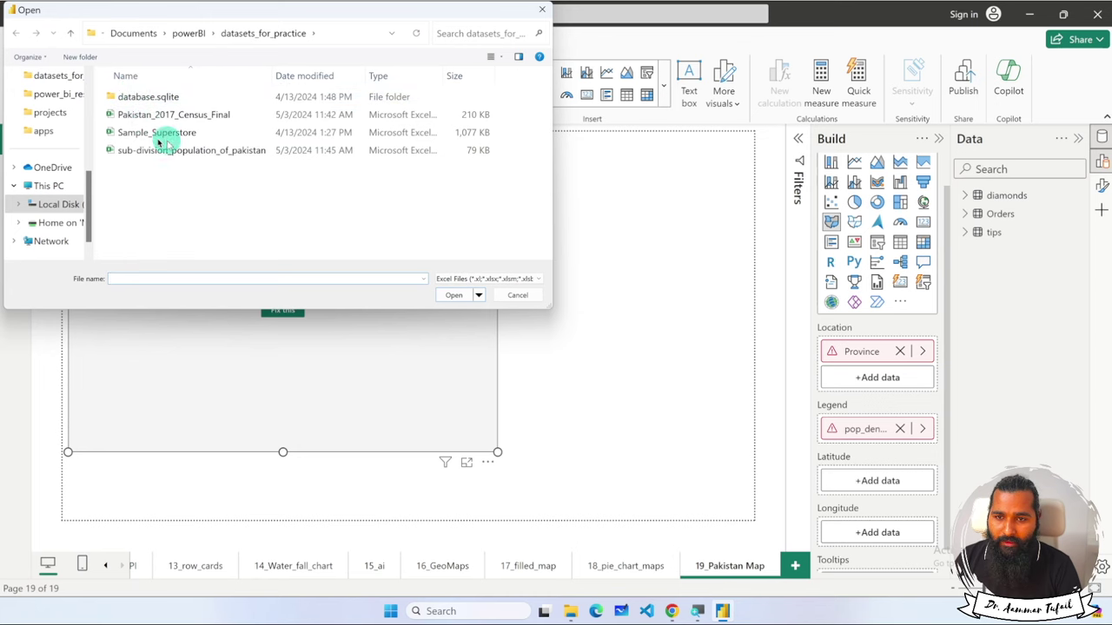
Load the sub-division_population_of_paki sheet from the sub-division_population_of_pakistan Excel workbook into the report.
{"action": "left_click", "coordinate": [187, 151]}
{"action": "left_click", "coordinate": [461, 295]}
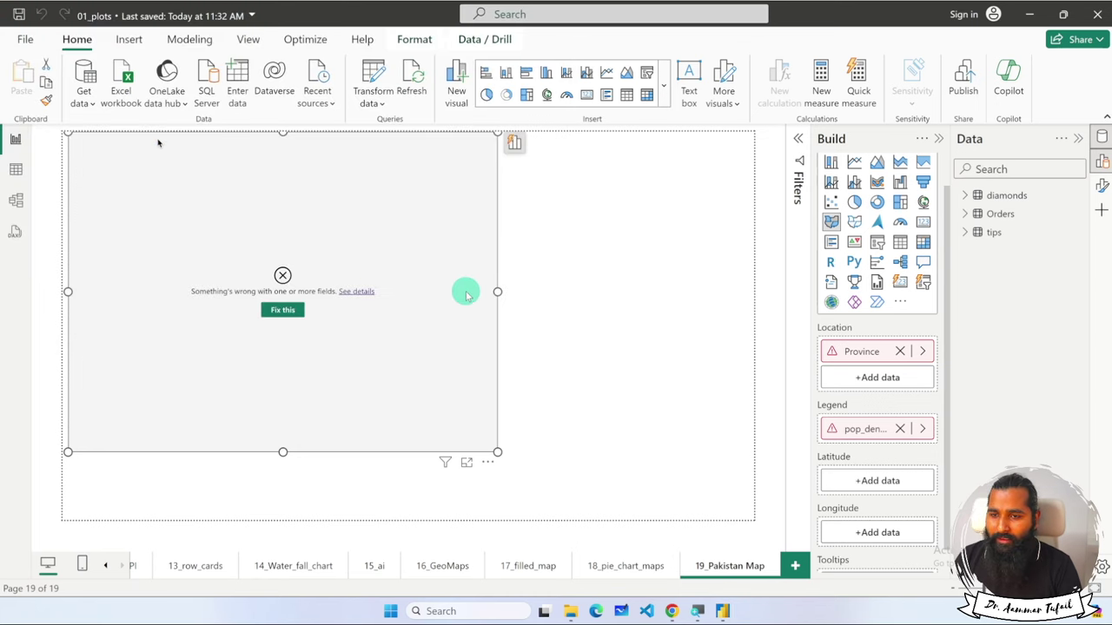
{"action": "left_click", "coordinate": [264, 157]}
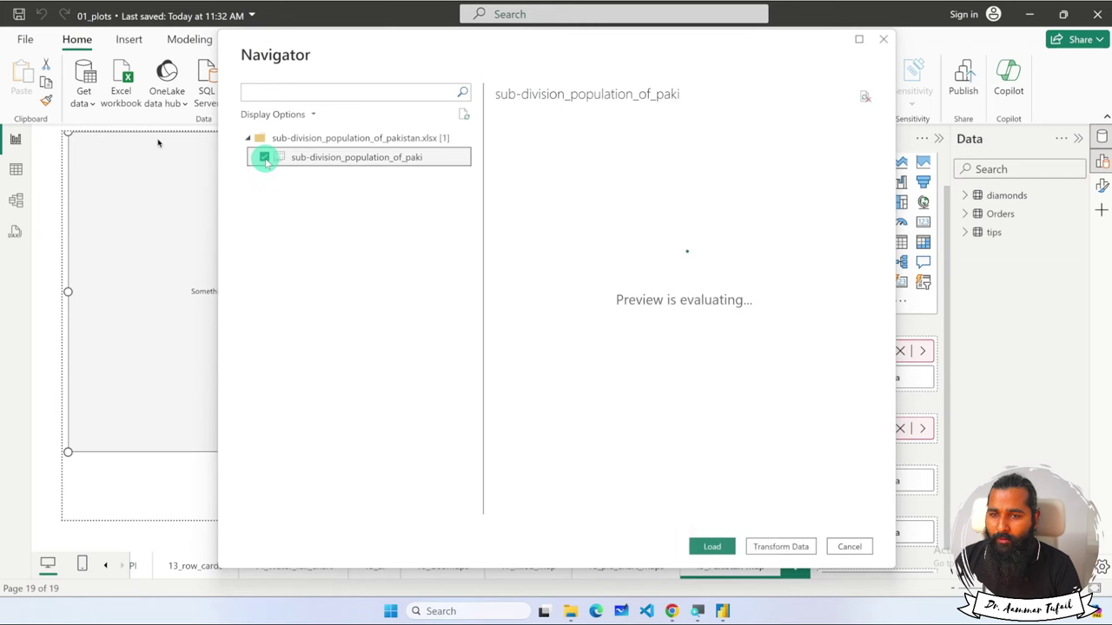
{"action": "left_click", "coordinate": [713, 546]}
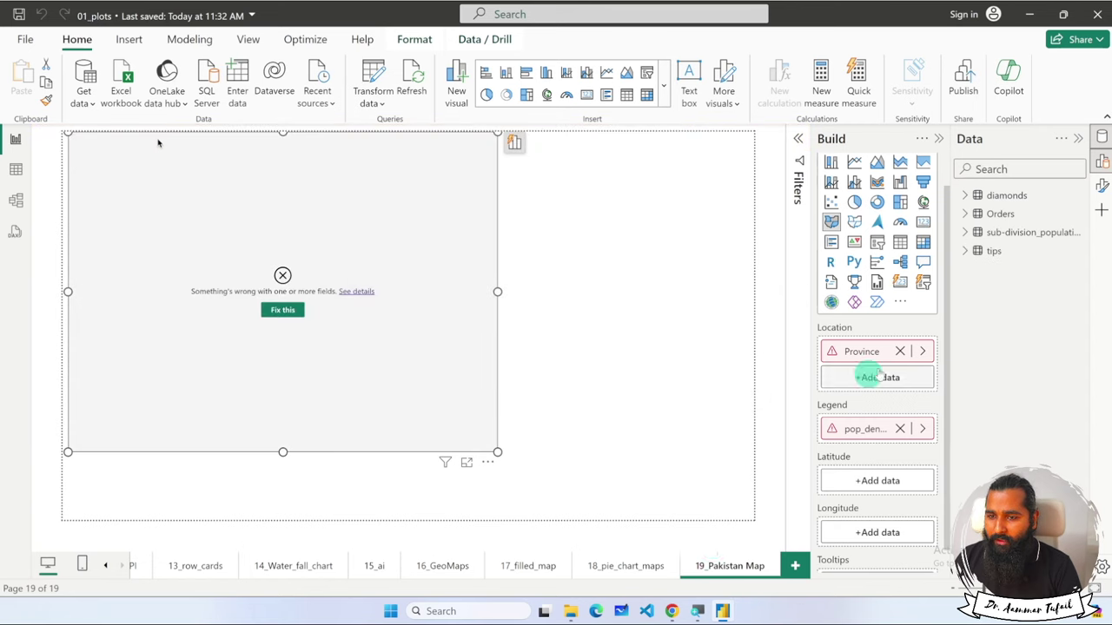
Expand the sub-division_population_of_paki table's fields at a readable width, and clear the broken Province and pop_density fields from the map.
{"action": "left_click", "coordinate": [965, 232]}
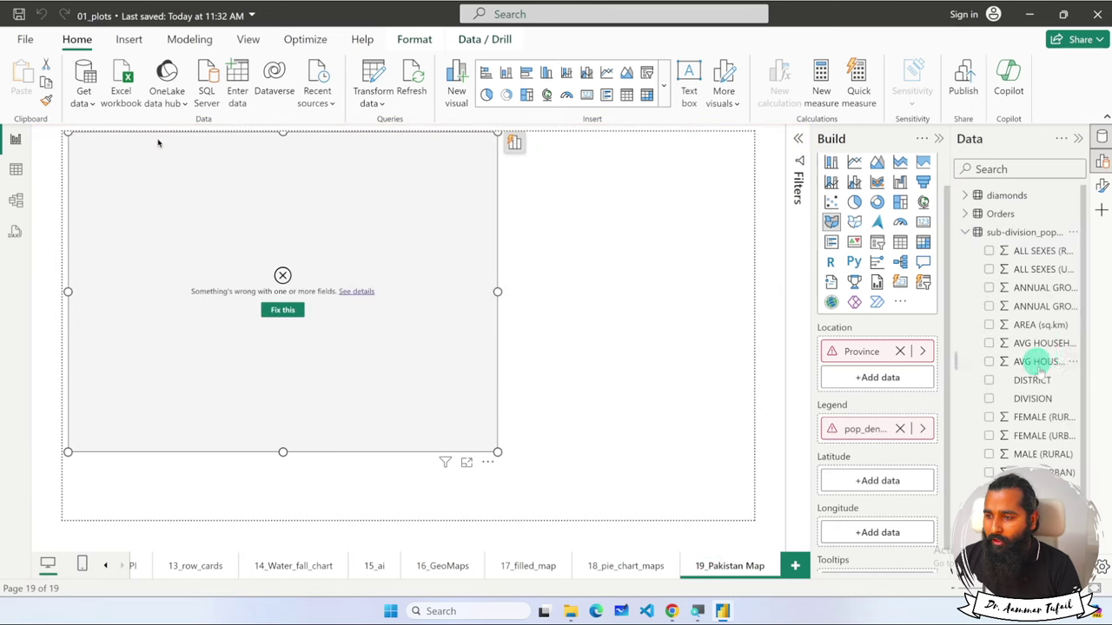
{"action": "left_click_drag", "start_coordinate": [951, 388], "coordinate": [897, 382]}
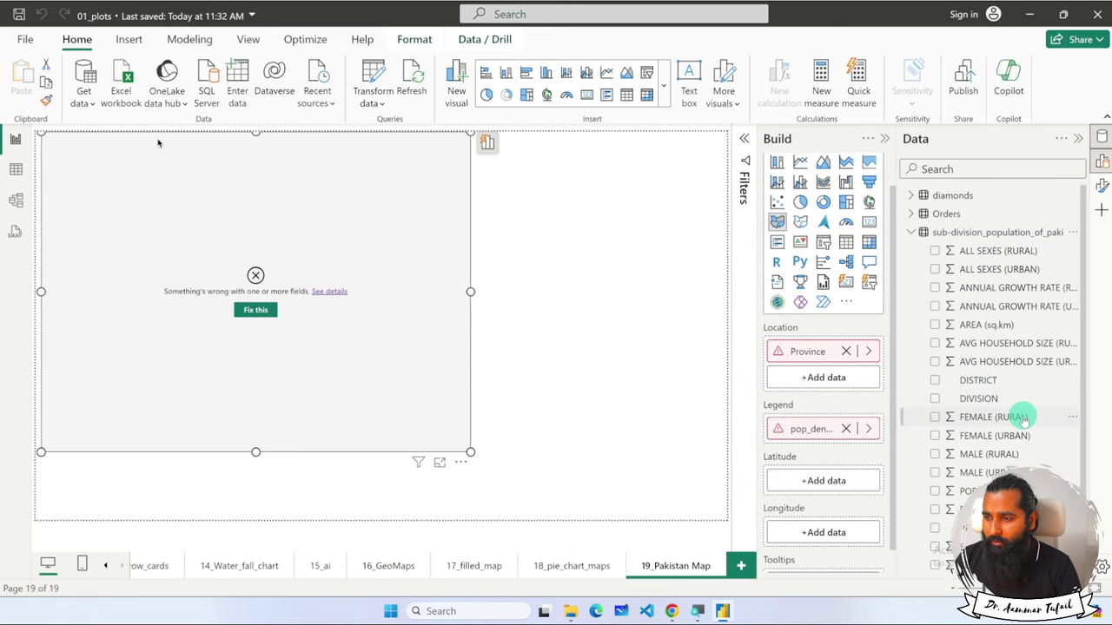
{"action": "left_click", "coordinate": [845, 351]}
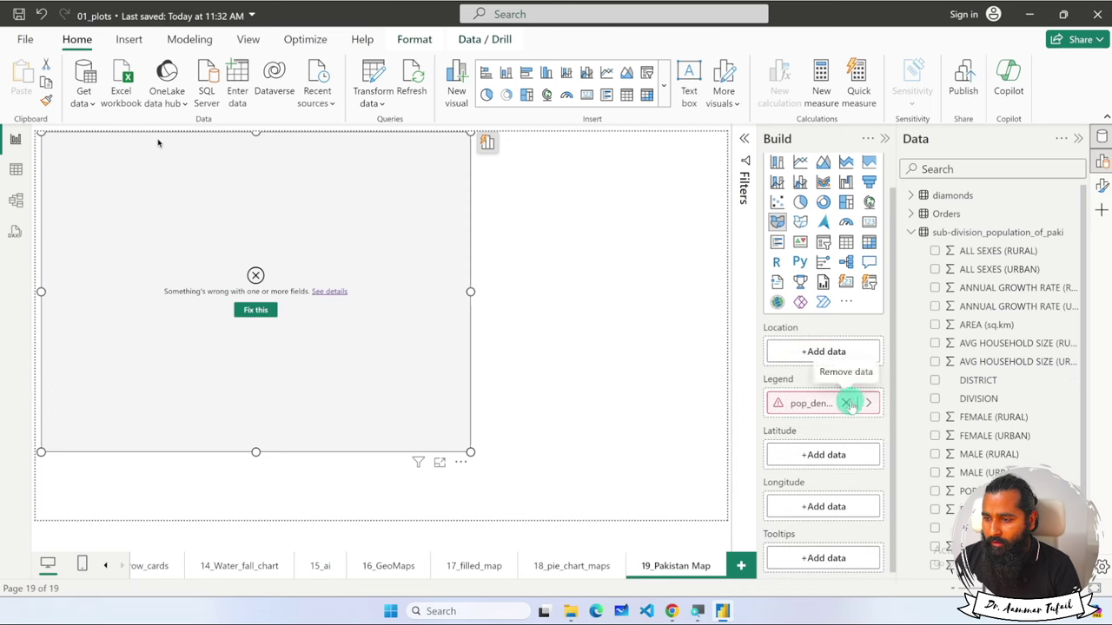
{"action": "left_click", "coordinate": [845, 403]}
Try DISTRICT as the map's location with POPULATION 1998 (RURAL) as its legend, and inspect the area around Pakistan.
{"action": "left_click_drag", "start_coordinate": [977, 382], "coordinate": [834, 353]}
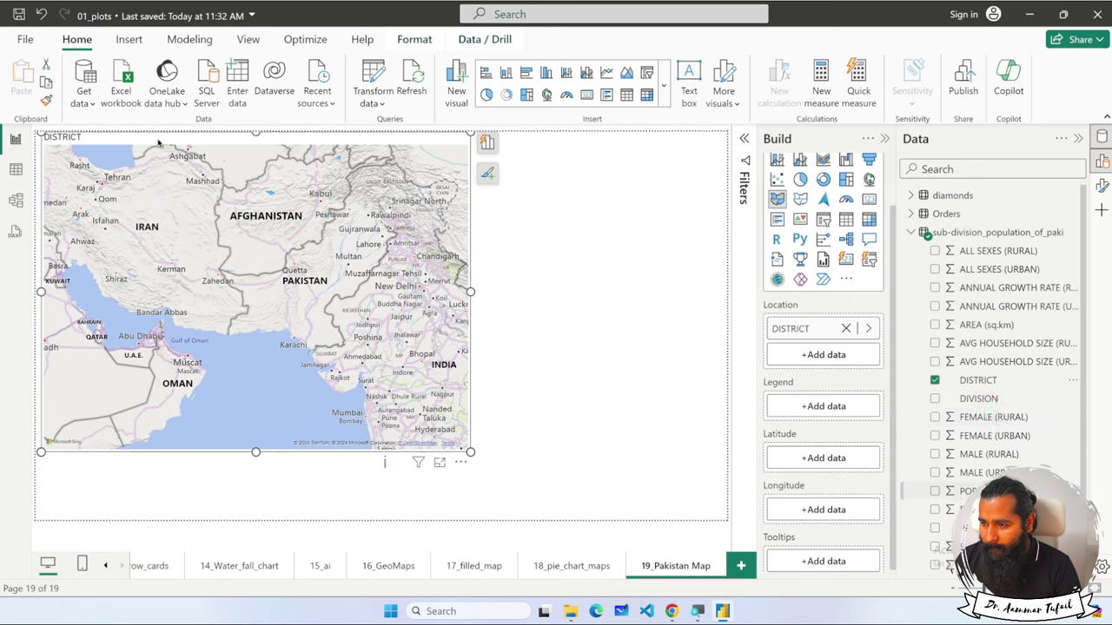
{"action": "left_click_drag", "start_coordinate": [926, 450], "coordinate": [816, 406]}
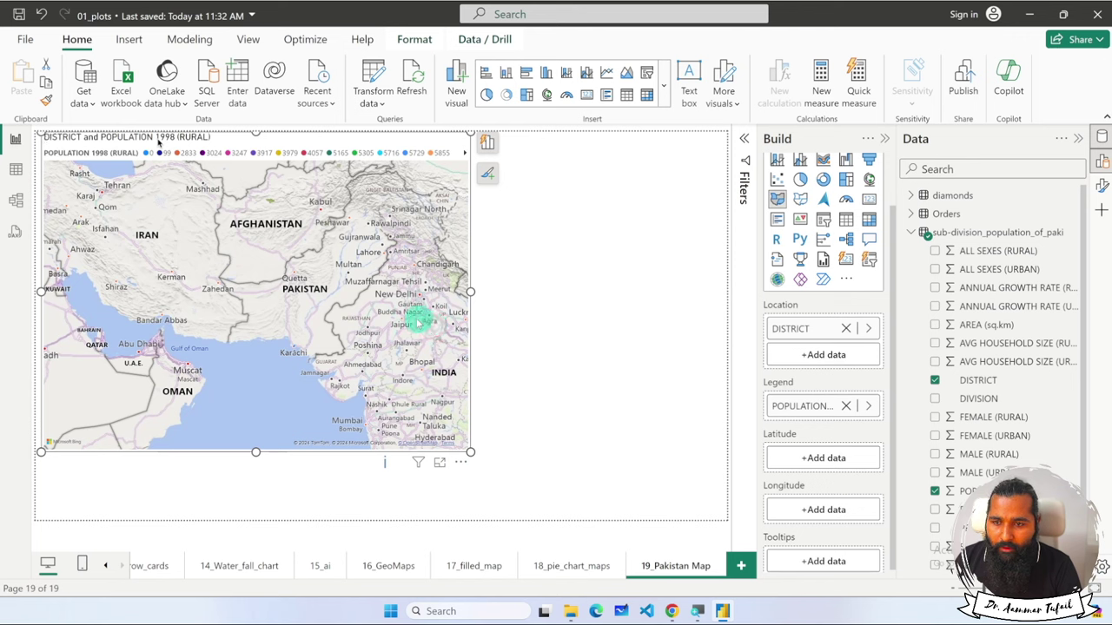
{"action": "scroll", "coordinate": [353, 303], "scroll_direction": "up", "scroll_amount": 3}
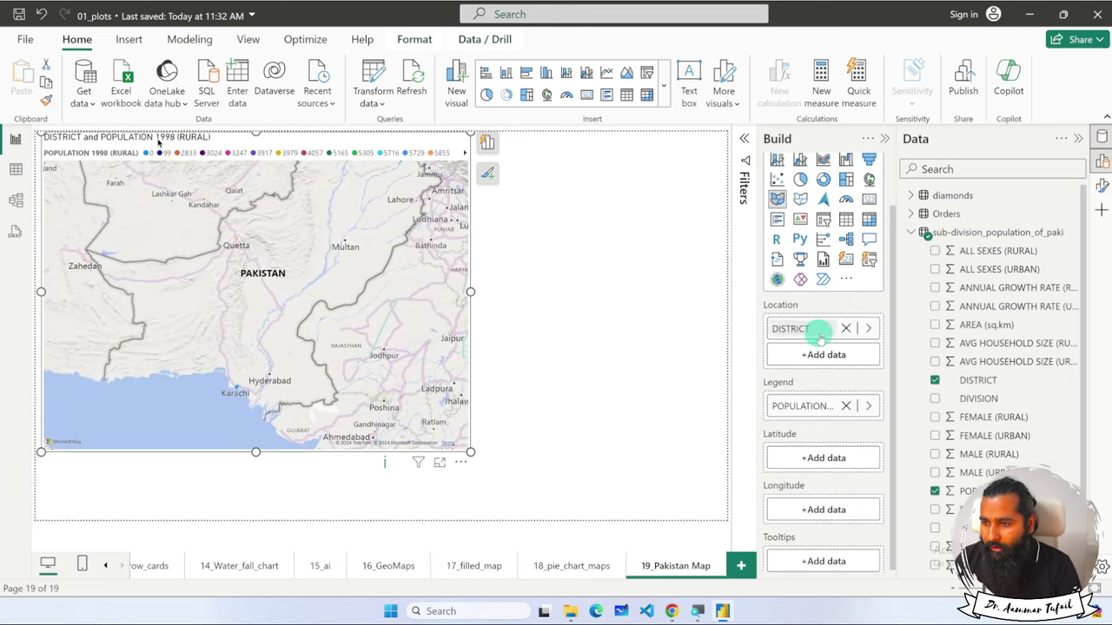
Replace DISTRICT with PROVINCE as the map's location and inspect the shaded provinces.
{"action": "left_click", "coordinate": [845, 329]}
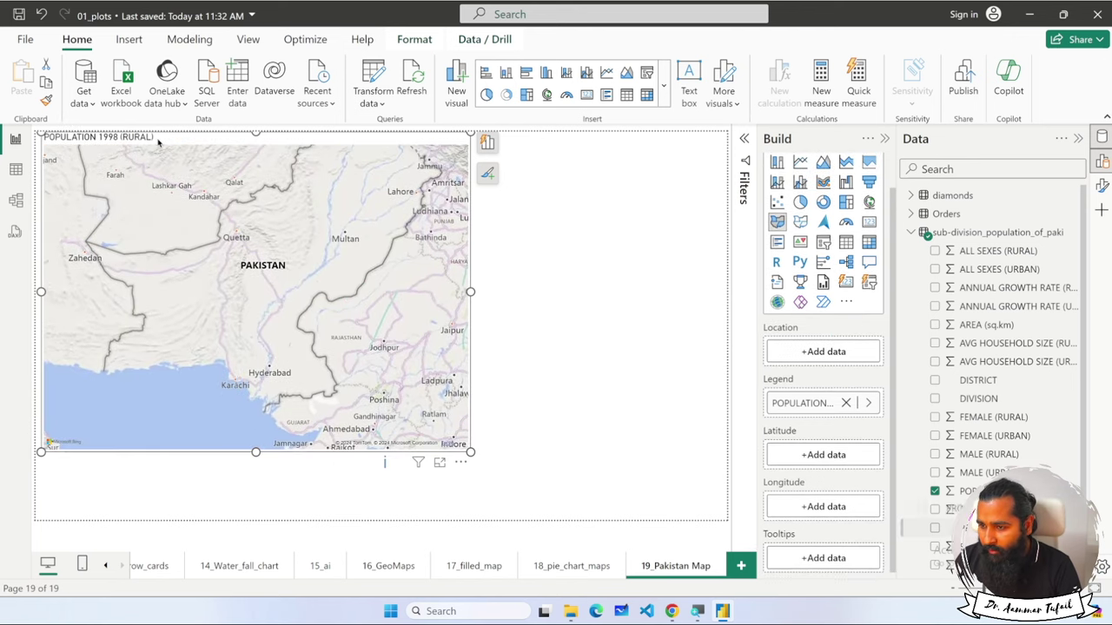
{"action": "left_click_drag", "start_coordinate": [981, 527], "coordinate": [826, 348]}
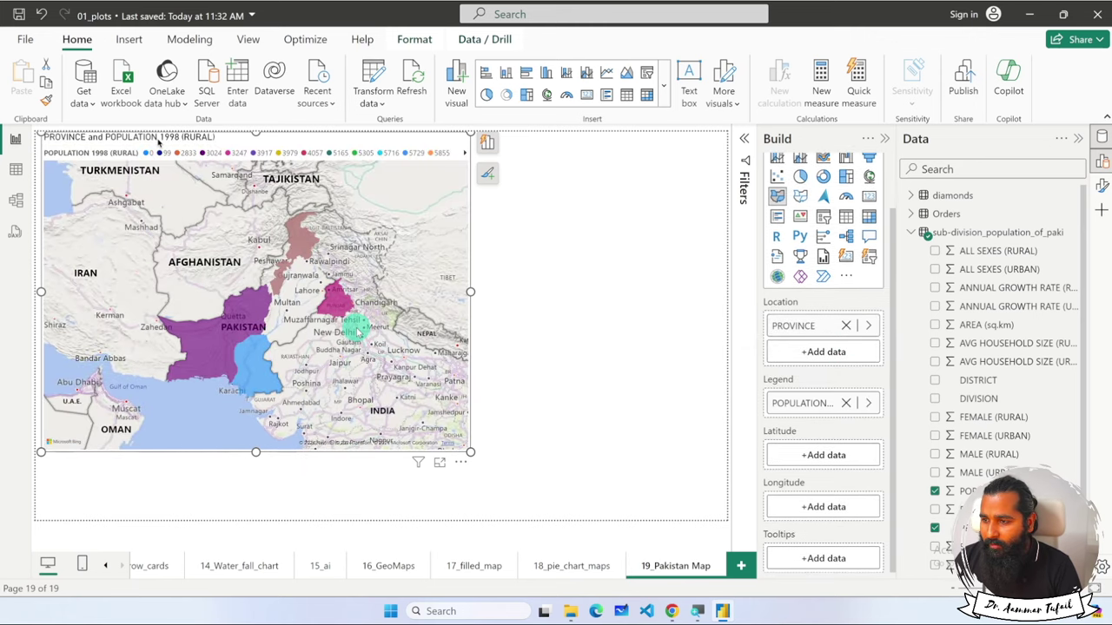
{"action": "scroll", "coordinate": [246, 341], "scroll_direction": "up", "scroll_amount": 1}
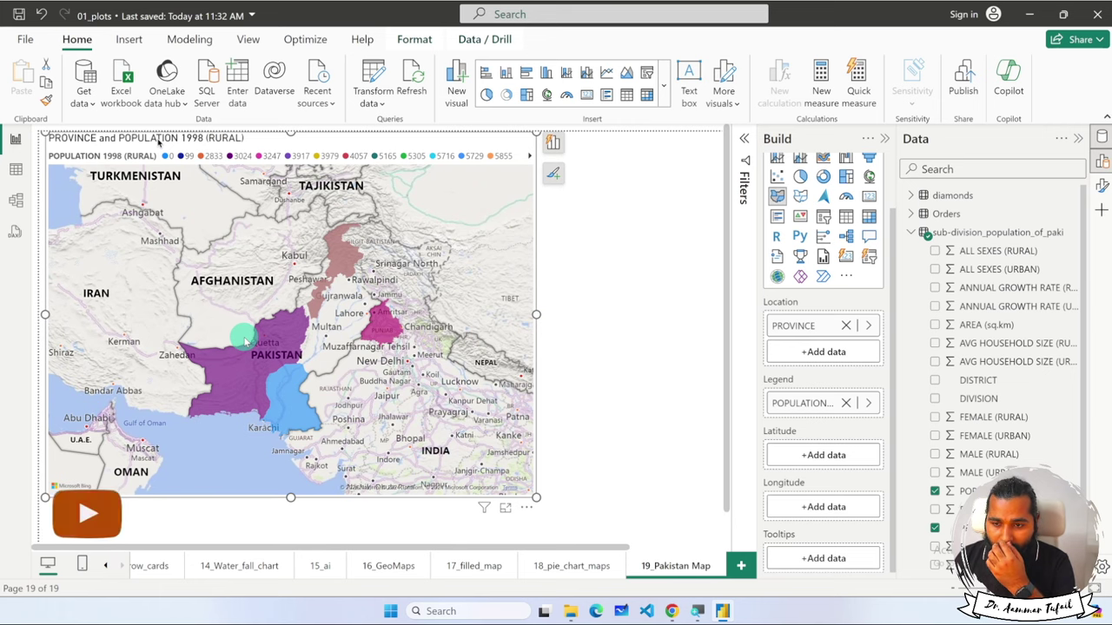
{"action": "mouse_move", "coordinate": [300, 328]}
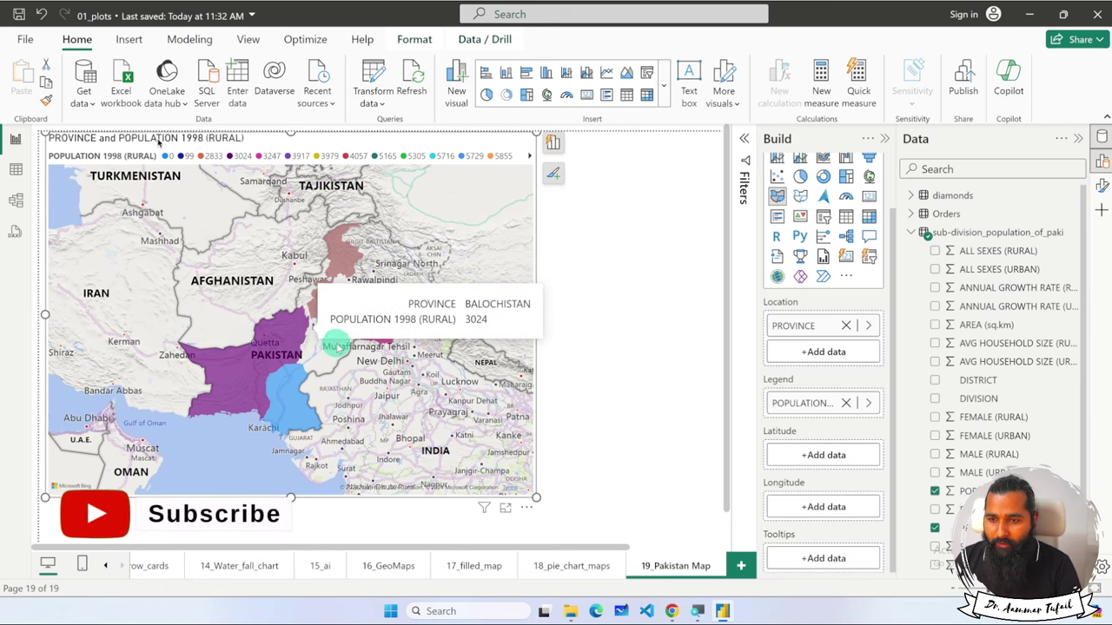
{"action": "scroll", "coordinate": [291, 339], "scroll_direction": "up", "scroll_amount": 1}
{"action": "scroll", "coordinate": [291, 339], "scroll_direction": "down", "scroll_amount": 3}
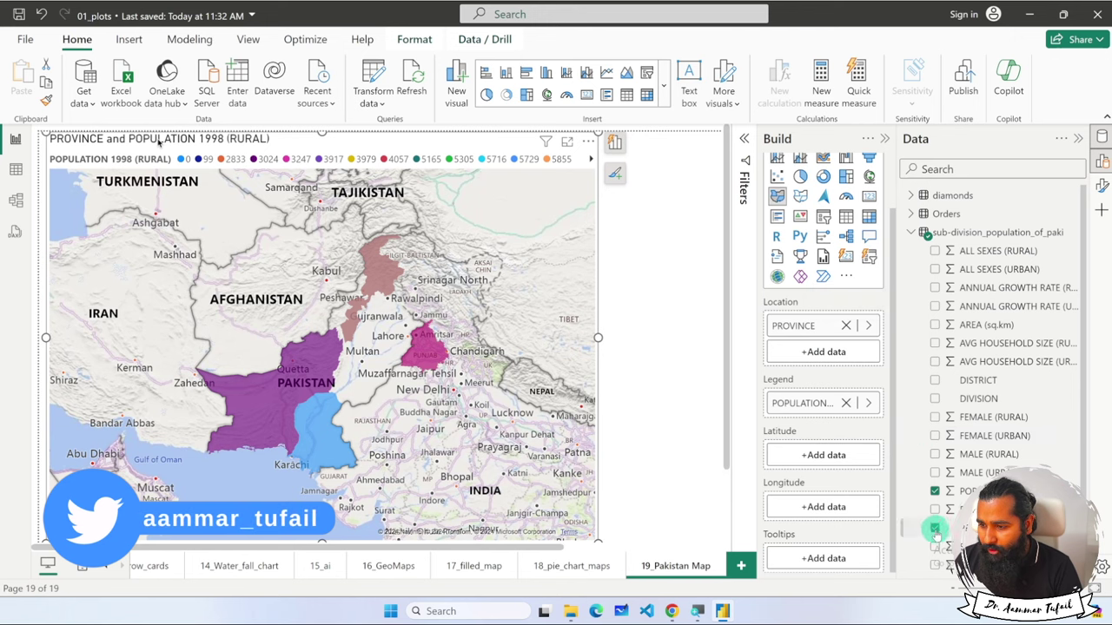
Move POPULATION 1998 (RURAL) from the map's legend to its tooltips, and try DIVISION as the location instead of PROVINCE.
{"action": "left_click", "coordinate": [934, 492]}
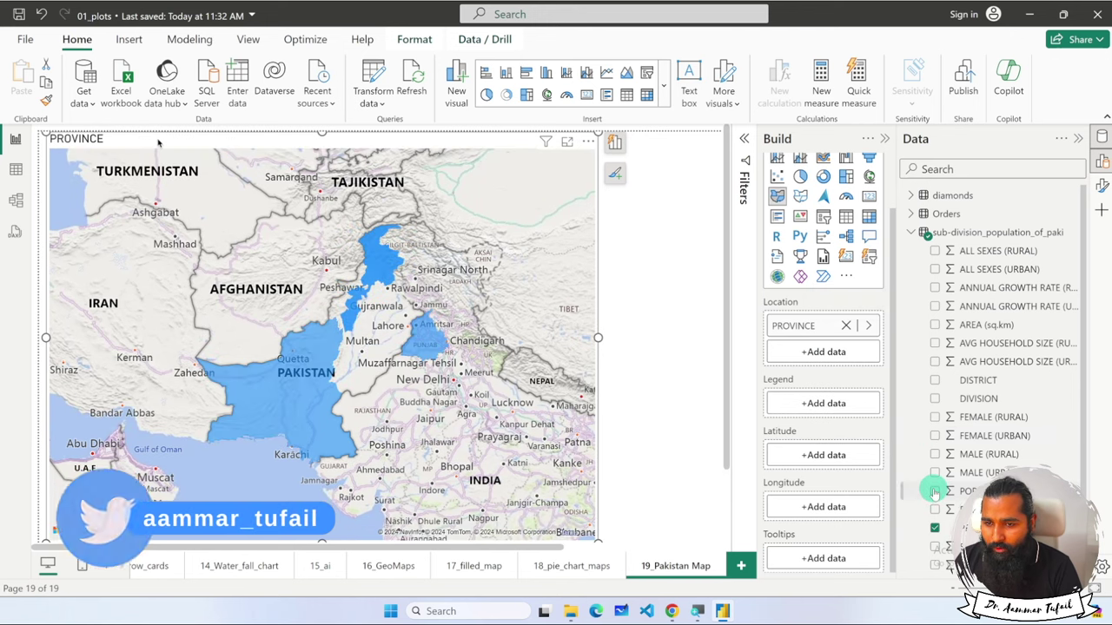
{"action": "left_click", "coordinate": [935, 492]}
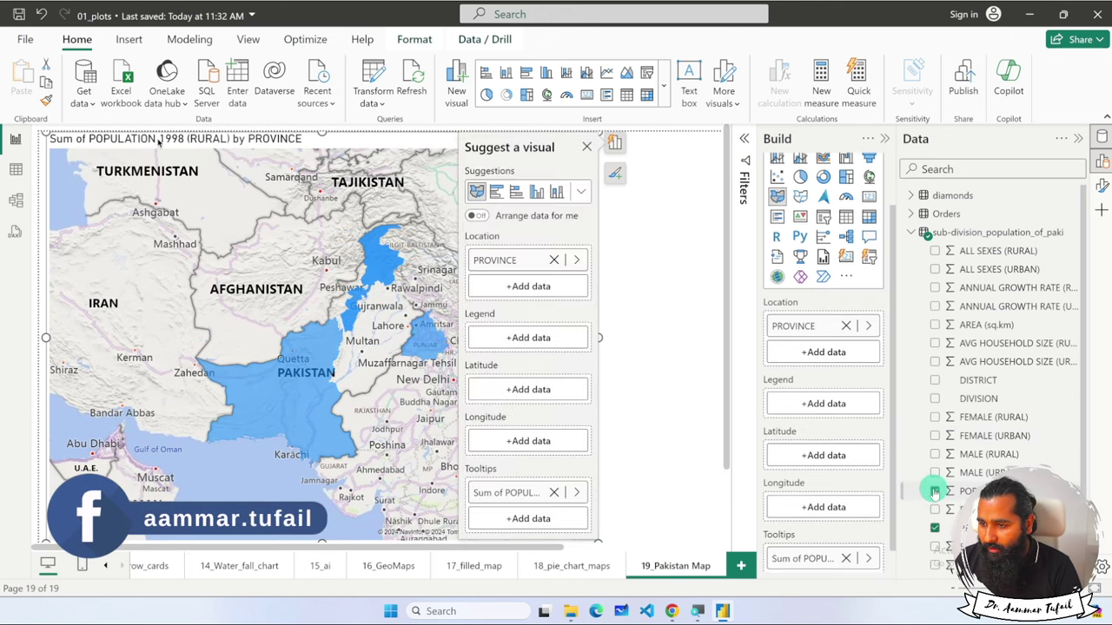
{"action": "left_click", "coordinate": [846, 327]}
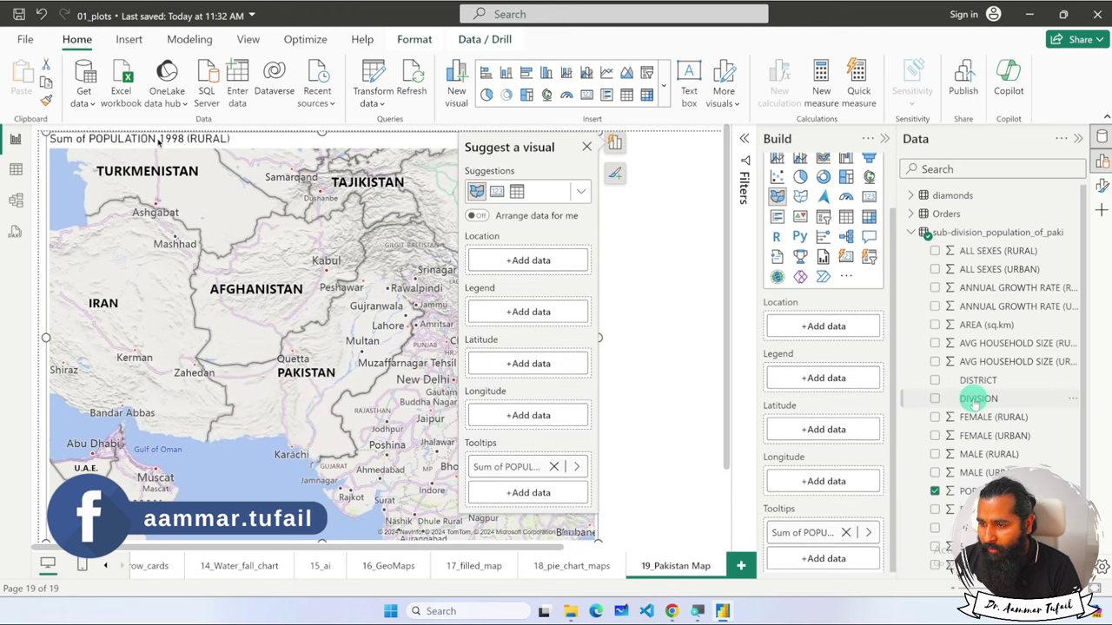
{"action": "left_click_drag", "start_coordinate": [858, 360], "coordinate": [794, 325]}
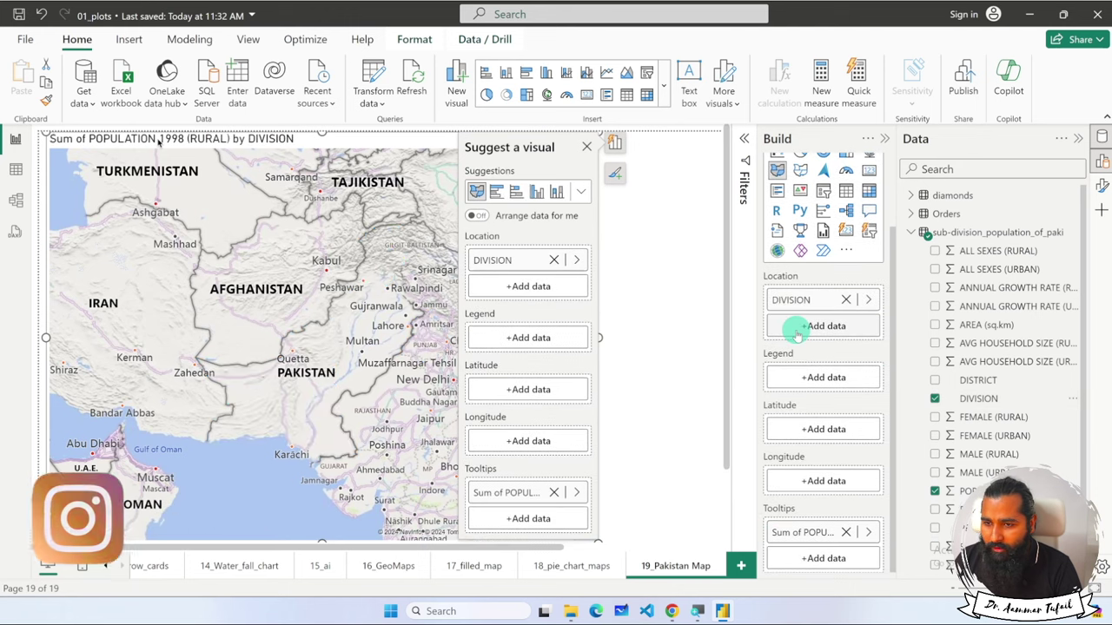
Clear DIVISION and POPULATION 1998 (RURAL) from the map, try PROVINCE alone as its location, and remove it.
{"action": "left_click", "coordinate": [846, 299]}
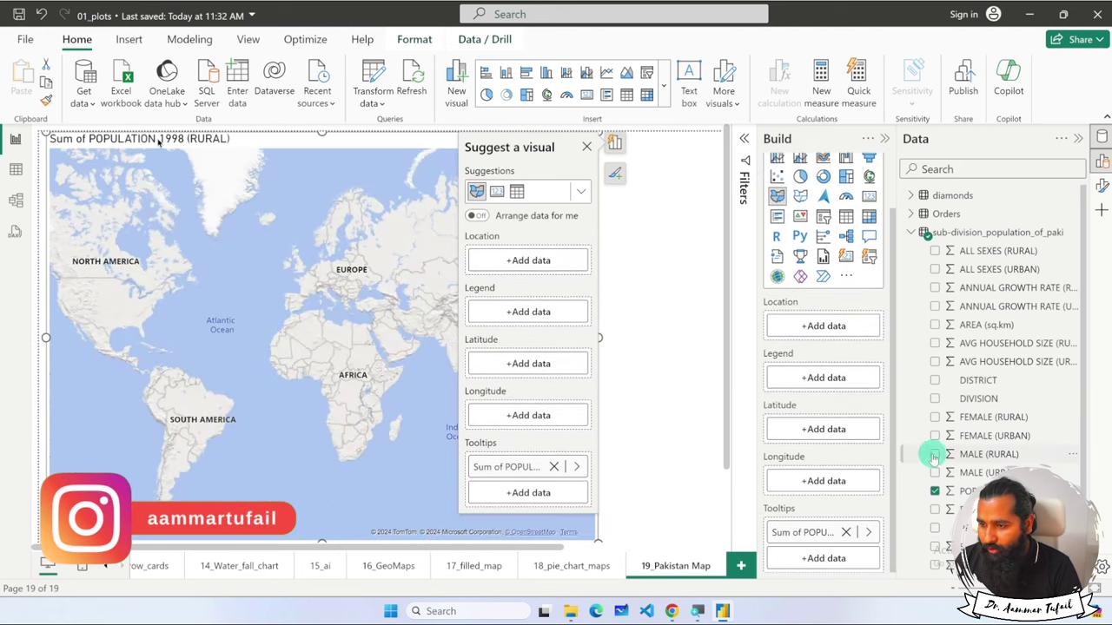
{"action": "left_click", "coordinate": [934, 491]}
{"action": "left_click_drag", "start_coordinate": [964, 527], "coordinate": [819, 351]}
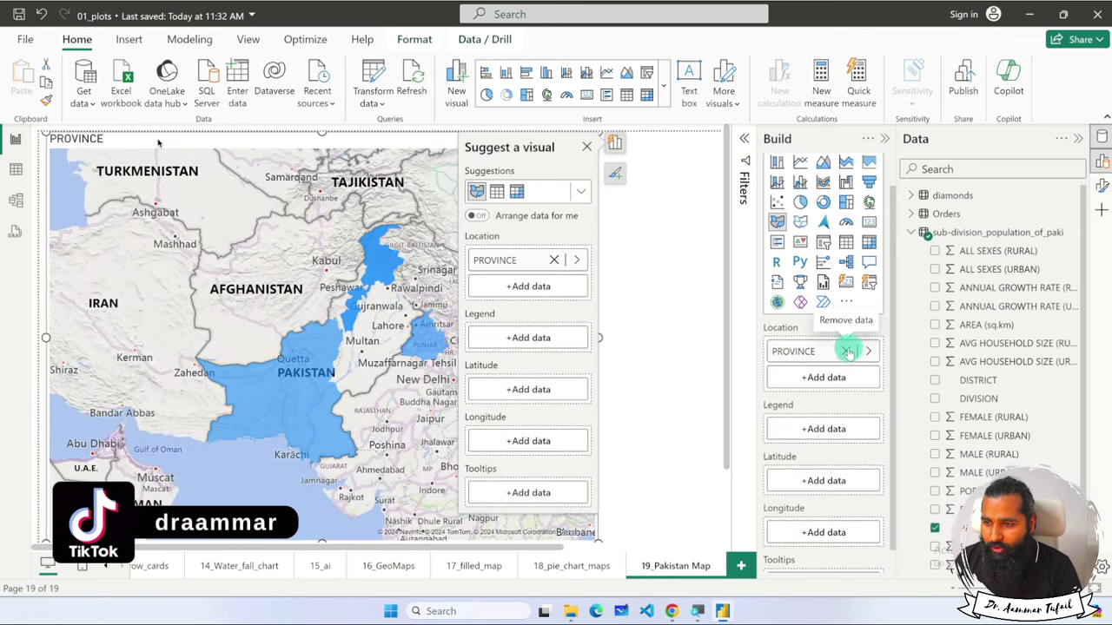
{"action": "left_click", "coordinate": [846, 351]}
Show the sub-division_population_of_paki table's data and examine the SUB DIVISION column's filter values without filtering.
{"action": "left_click", "coordinate": [18, 171]}
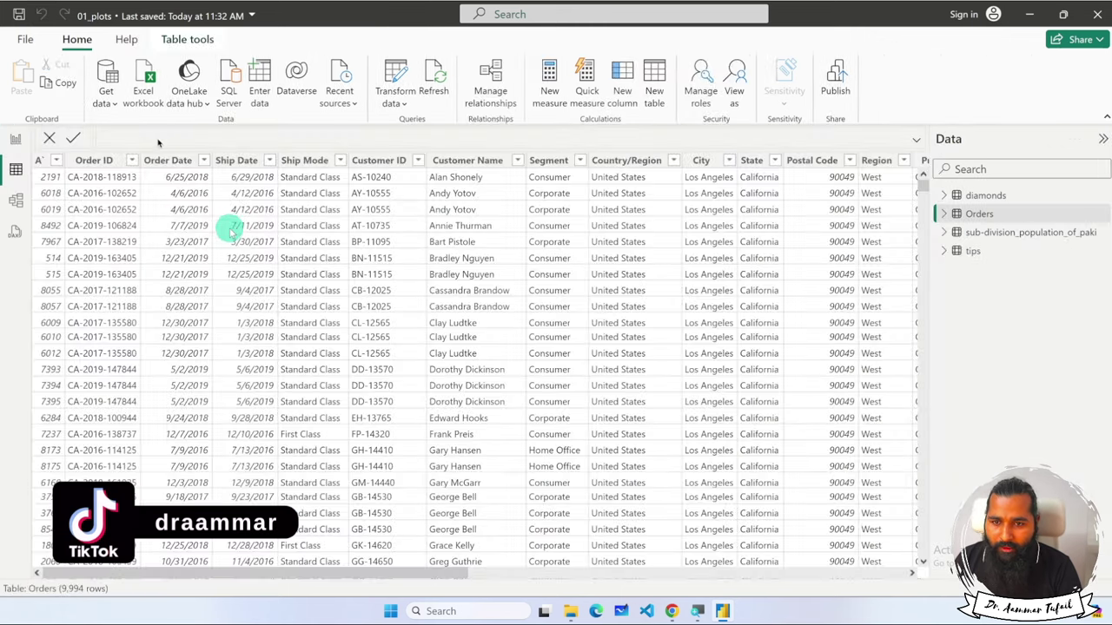
{"action": "left_click", "coordinate": [982, 231]}
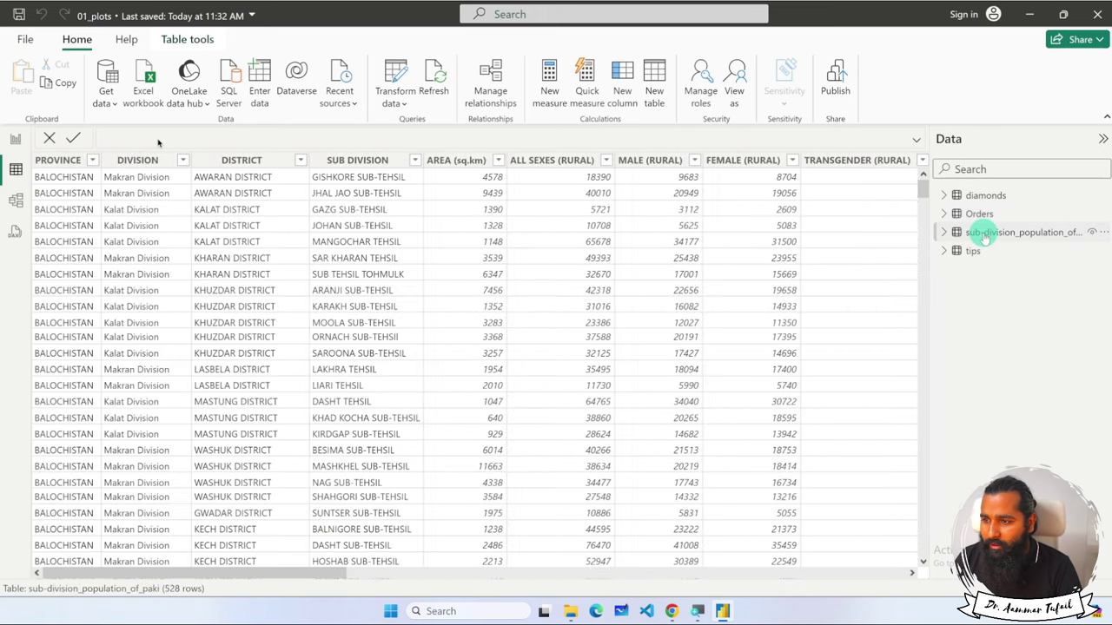
{"action": "left_click", "coordinate": [406, 161]}
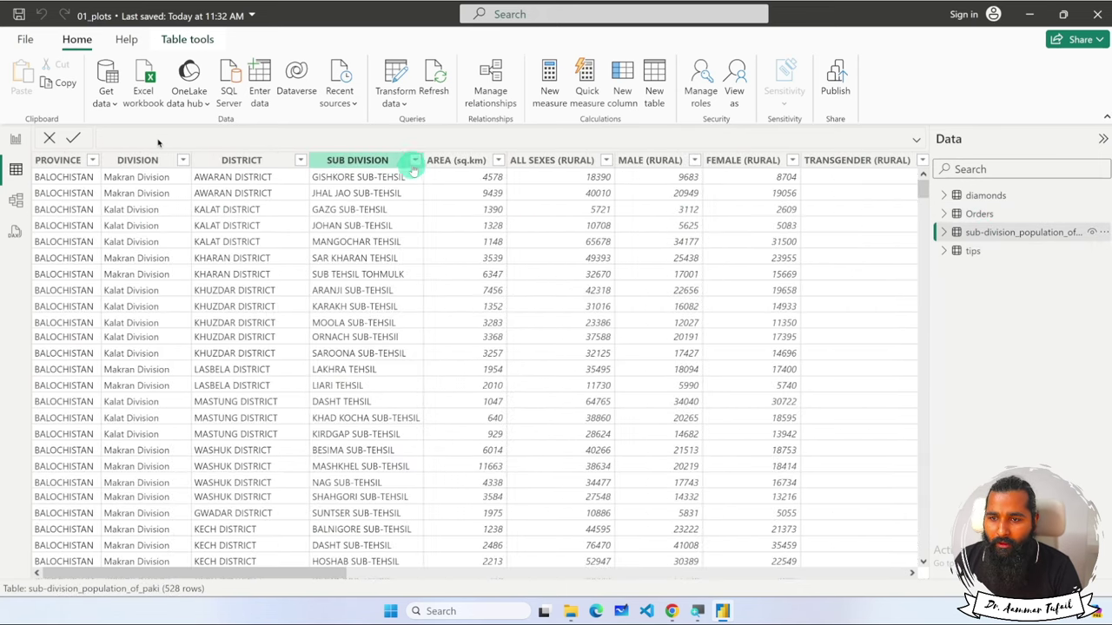
{"action": "left_click", "coordinate": [415, 162]}
{"action": "scroll", "coordinate": [615, 403], "scroll_direction": "down", "scroll_amount": 20}
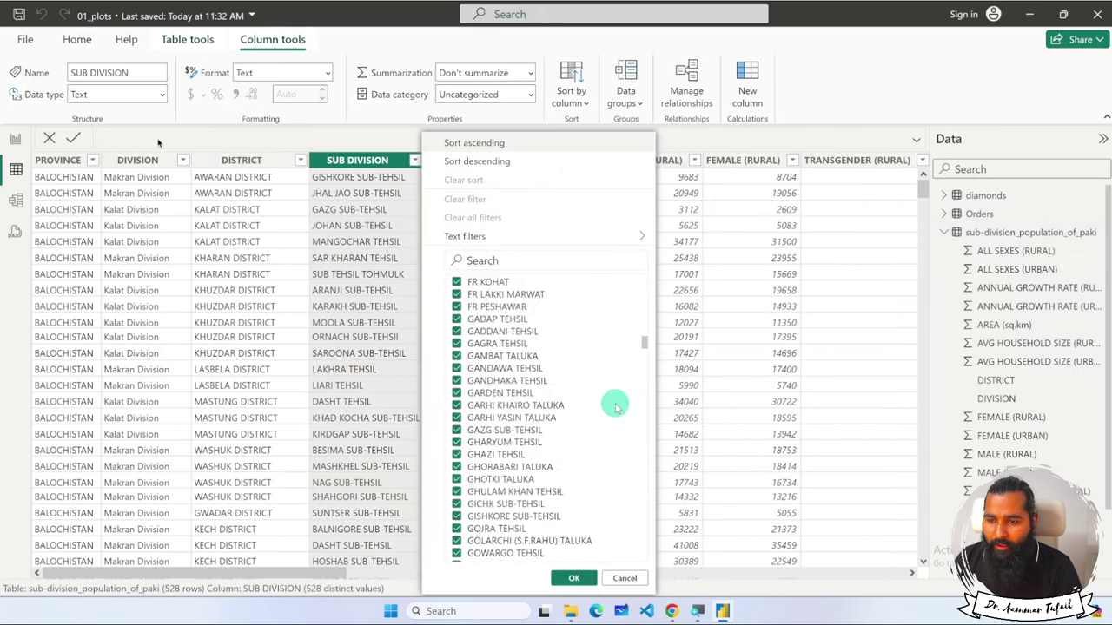
{"action": "scroll", "coordinate": [615, 403], "scroll_direction": "down", "scroll_amount": 20}
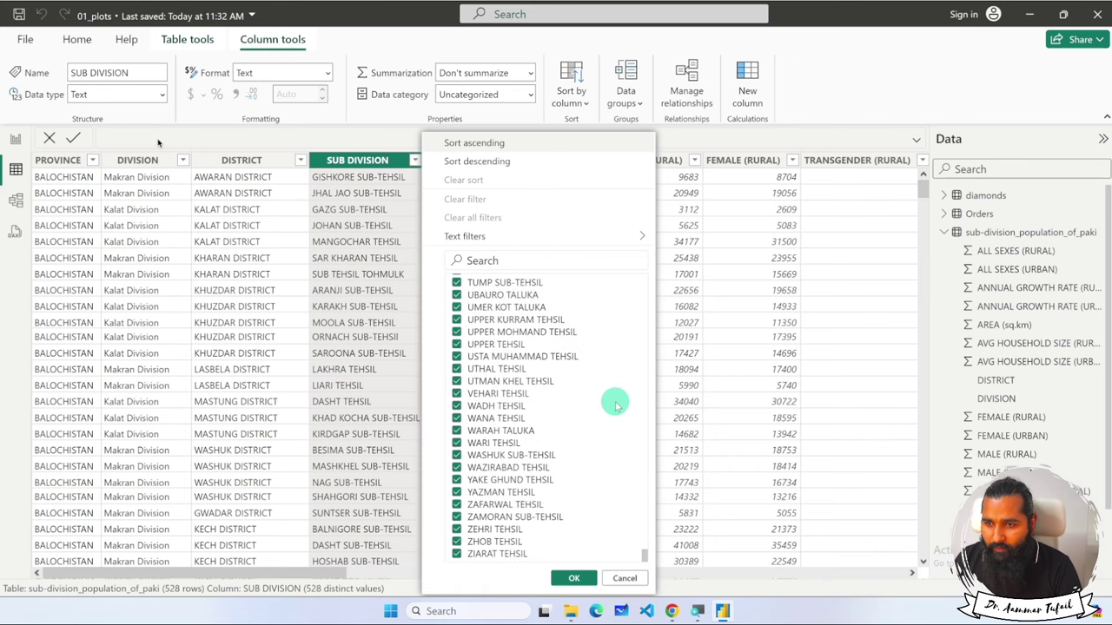
{"action": "left_click", "coordinate": [621, 577]}
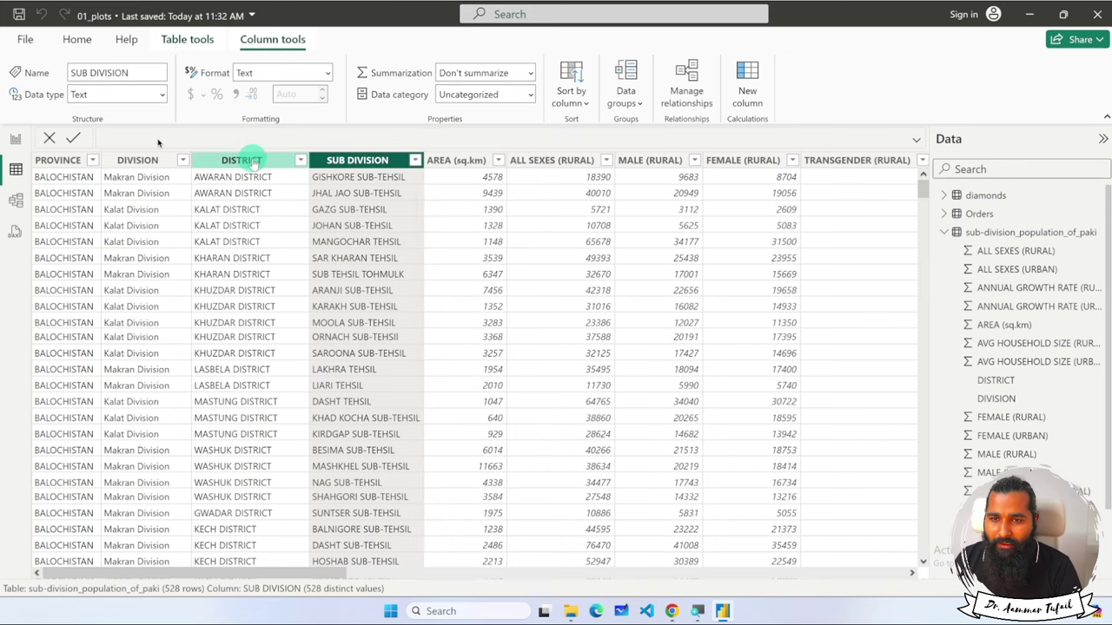
Compare the distinct values of the PROVINCE, DIVISION, DISTRICT and SUB DIVISION columns, and examine the urban population columns.
{"action": "left_click", "coordinate": [63, 161]}
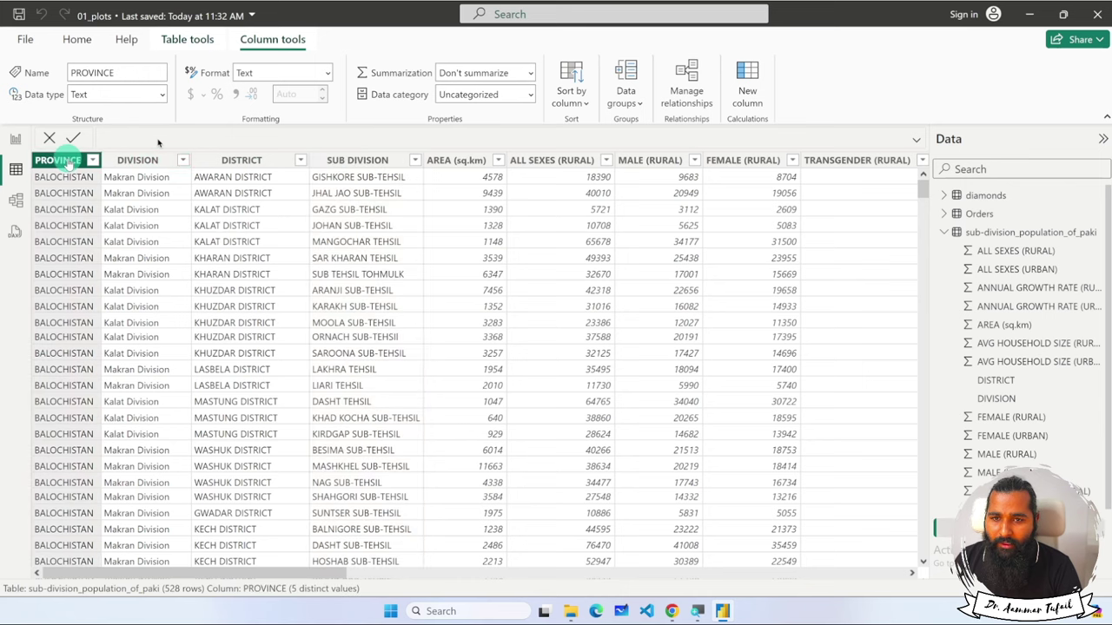
{"action": "left_click", "coordinate": [138, 161]}
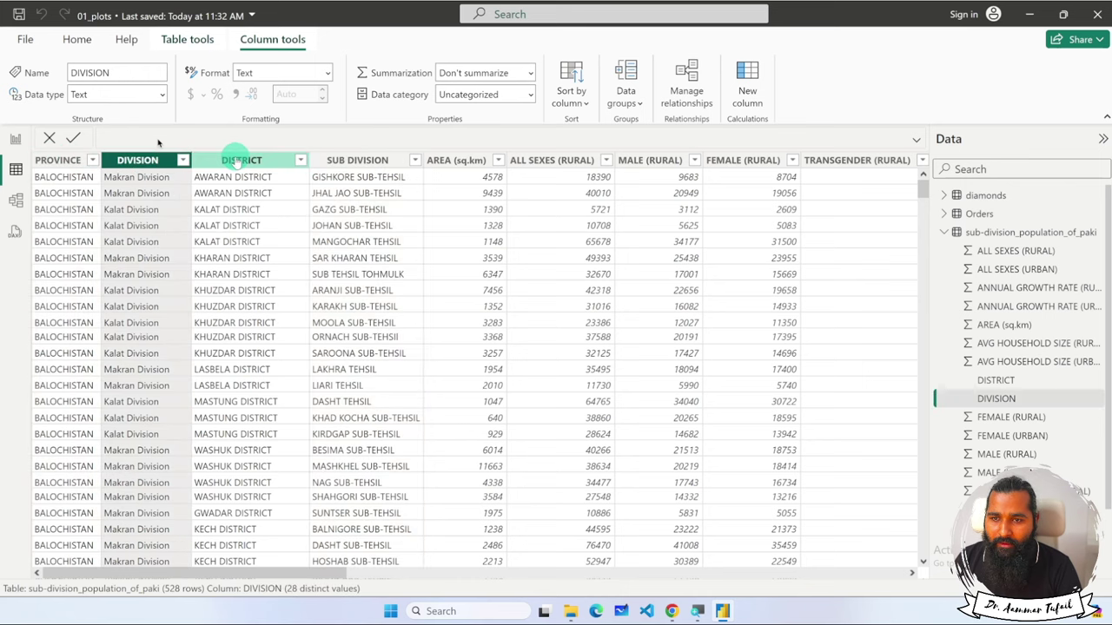
{"action": "left_click", "coordinate": [238, 161]}
{"action": "left_click", "coordinate": [371, 163]}
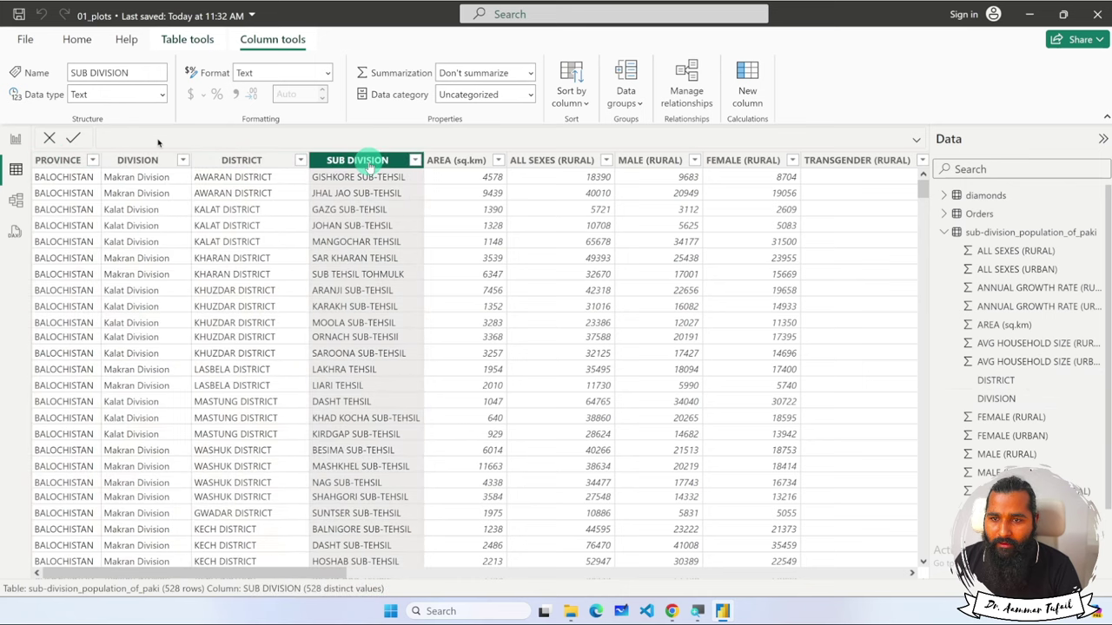
{"action": "left_click", "coordinate": [250, 162]}
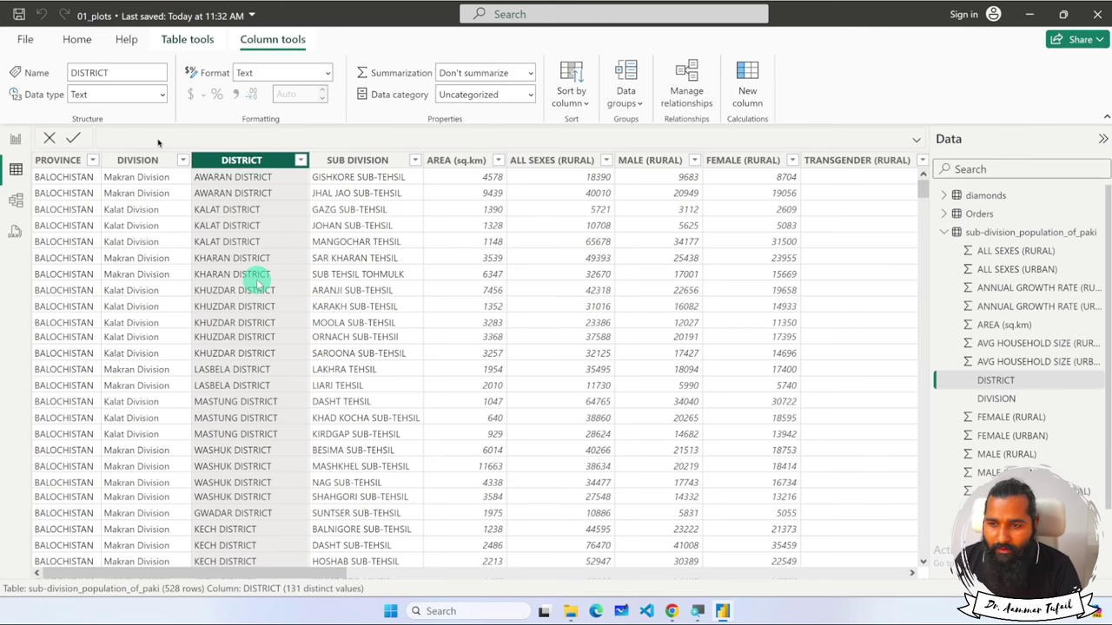
{"action": "scroll", "coordinate": [258, 280], "scroll_direction": "right", "scroll_amount": 10}
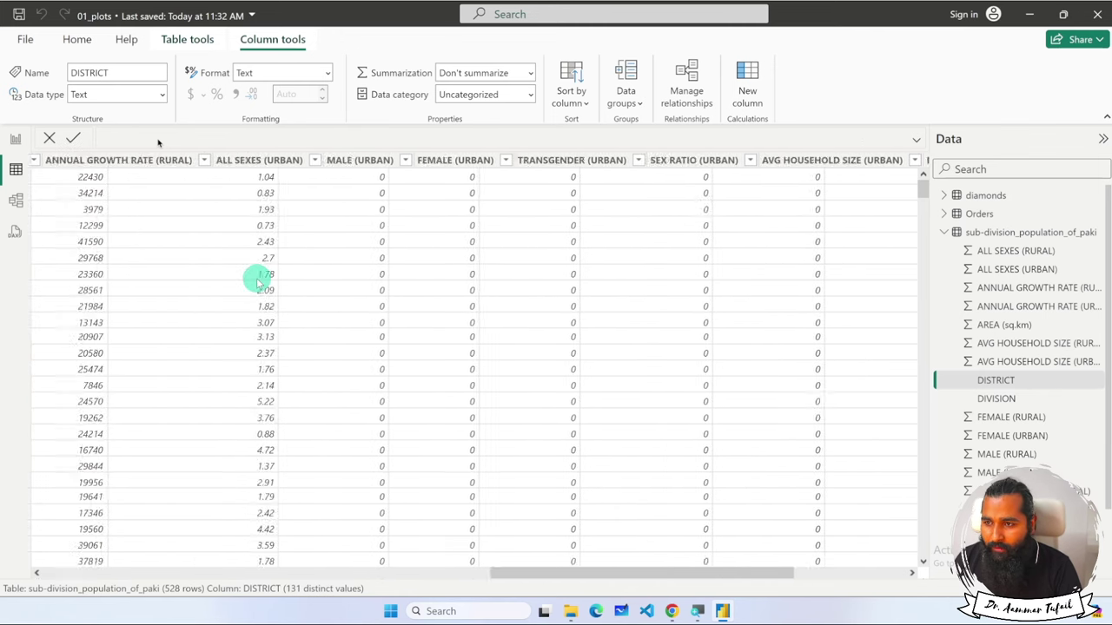
Examine the PROVINCE column's filter values in the sub-division_population_of_paki table without filtering.
{"action": "scroll", "coordinate": [258, 280], "scroll_direction": "left", "scroll_amount": 10}
{"action": "left_click", "coordinate": [91, 160]}
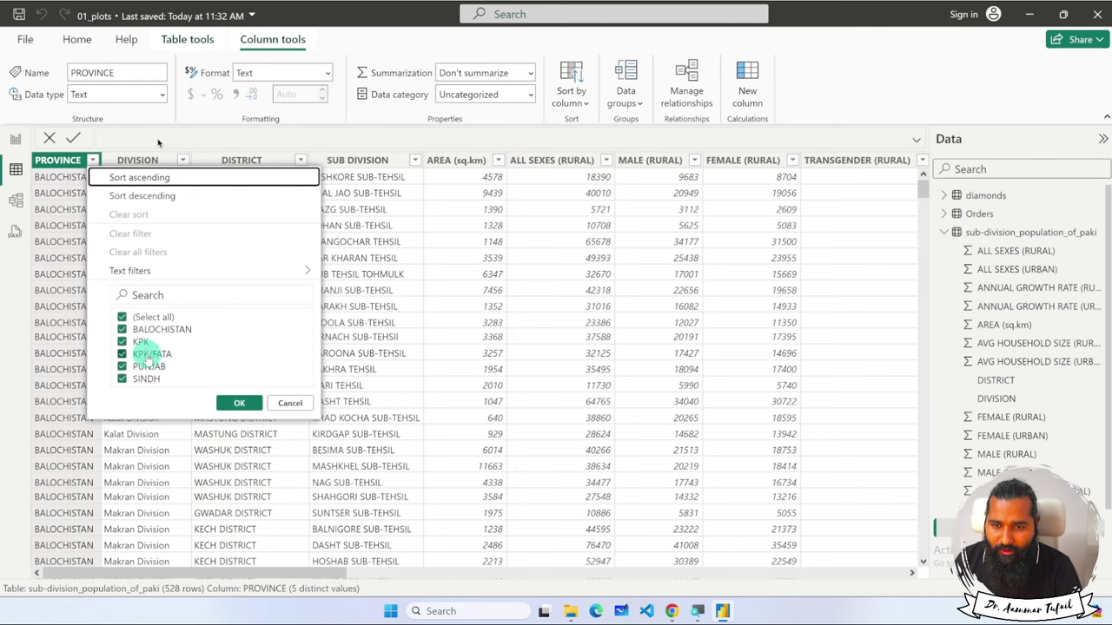
{"action": "left_click", "coordinate": [292, 404]}
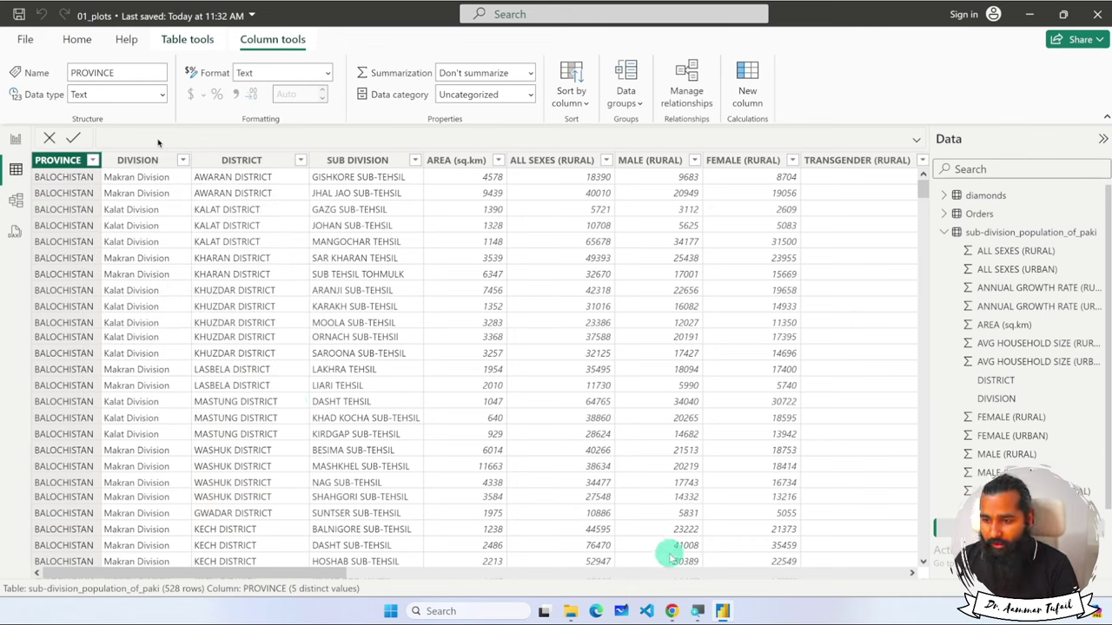
{"action": "left_click", "coordinate": [722, 610]}
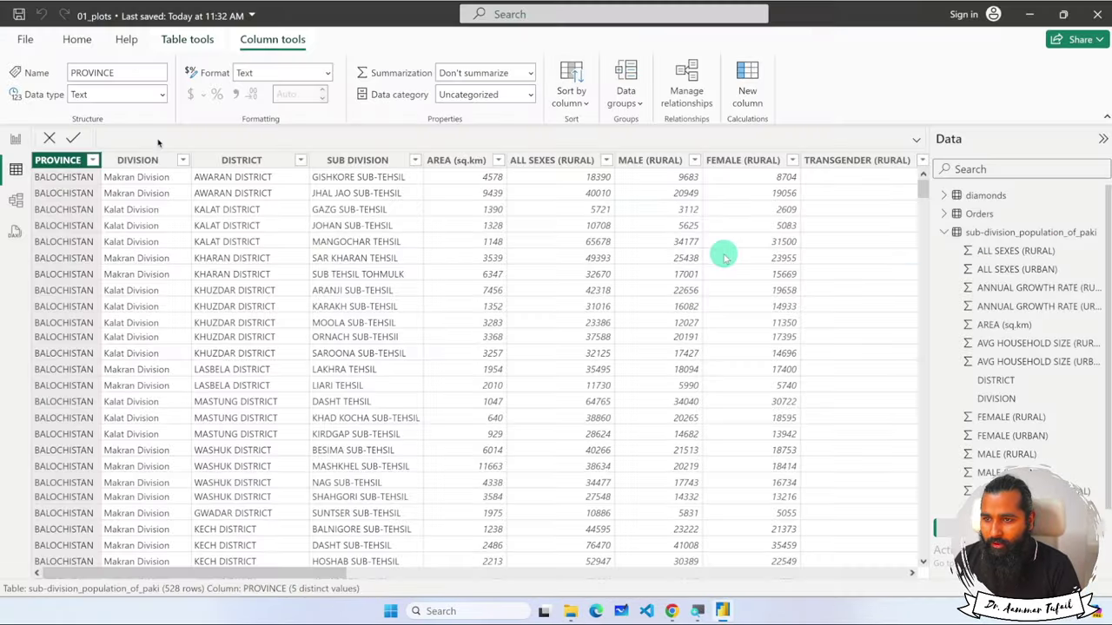
{"action": "left_click", "coordinate": [722, 611]}
Return to the report and delete the empty filled map from the 19_Pakistan Map page.
{"action": "left_click", "coordinate": [16, 139]}
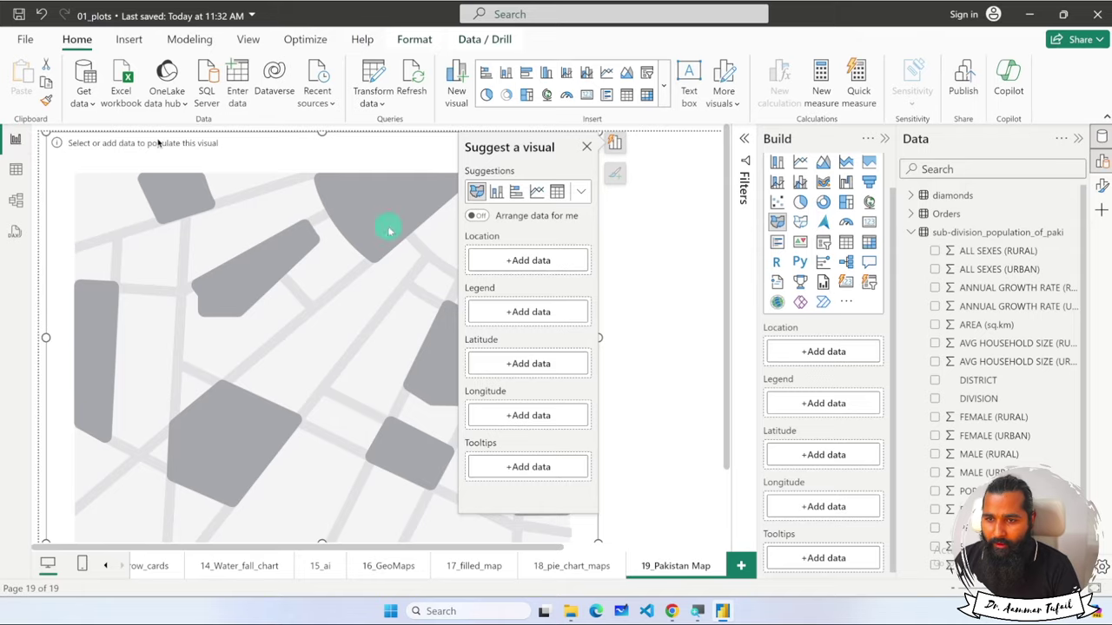
{"action": "left_click", "coordinate": [679, 238]}
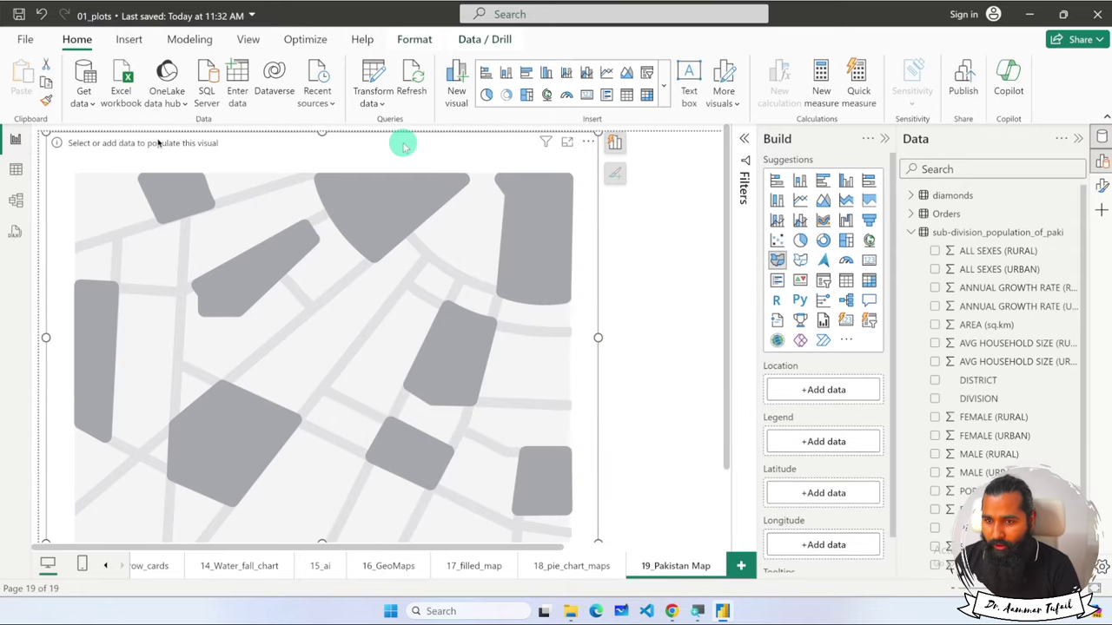
{"action": "key", "text": "Delete"}
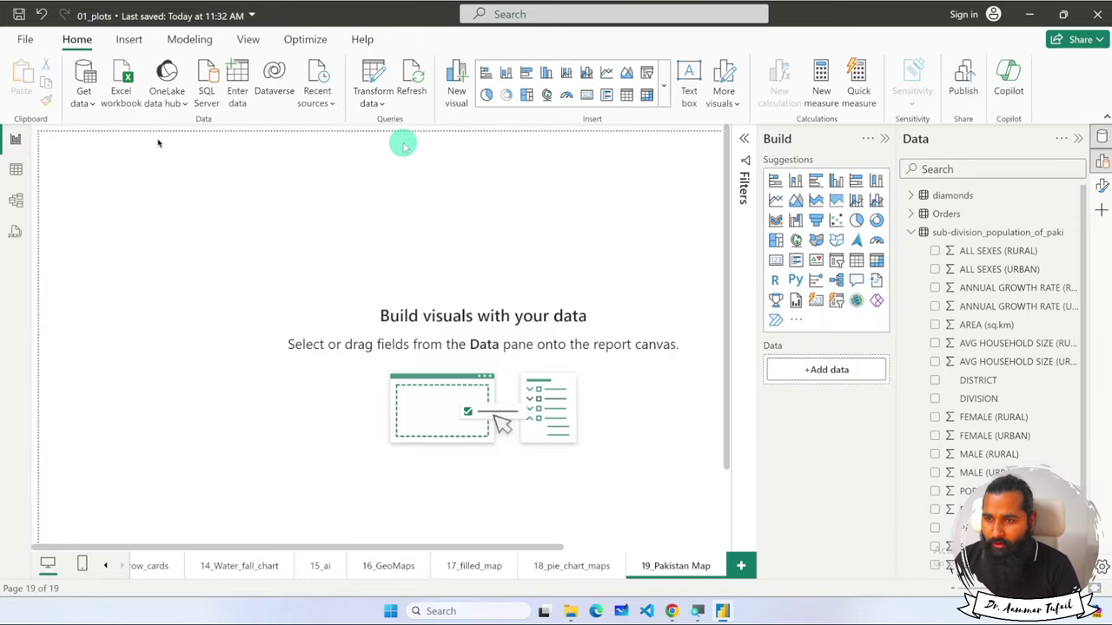
Insert a bubble map on the 19_Pakistan Map page, enlarge it, and set DISTRICT as its location.
{"action": "left_click", "coordinate": [797, 240]}
{"action": "left_click_drag", "start_coordinate": [240, 322], "coordinate": [567, 475]}
{"action": "left_click_drag", "start_coordinate": [977, 379], "coordinate": [834, 388]}
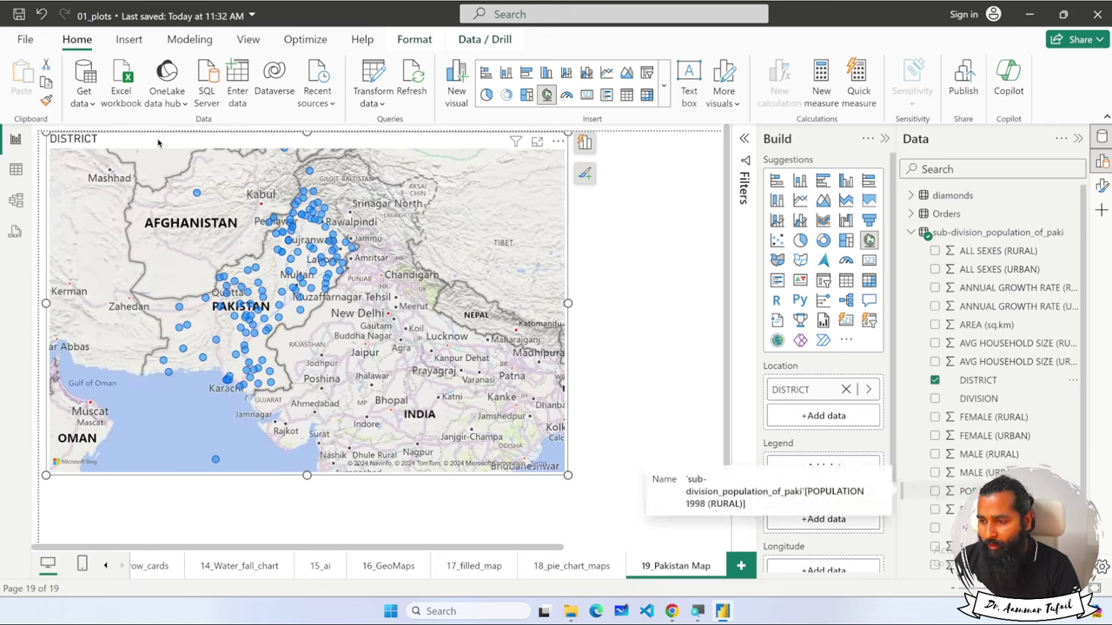
Try POPULATION 1998 (RURAL) as the map's legend, remove it, and use it as the bubble size instead.
{"action": "left_click_drag", "start_coordinate": [969, 491], "coordinate": [824, 466]}
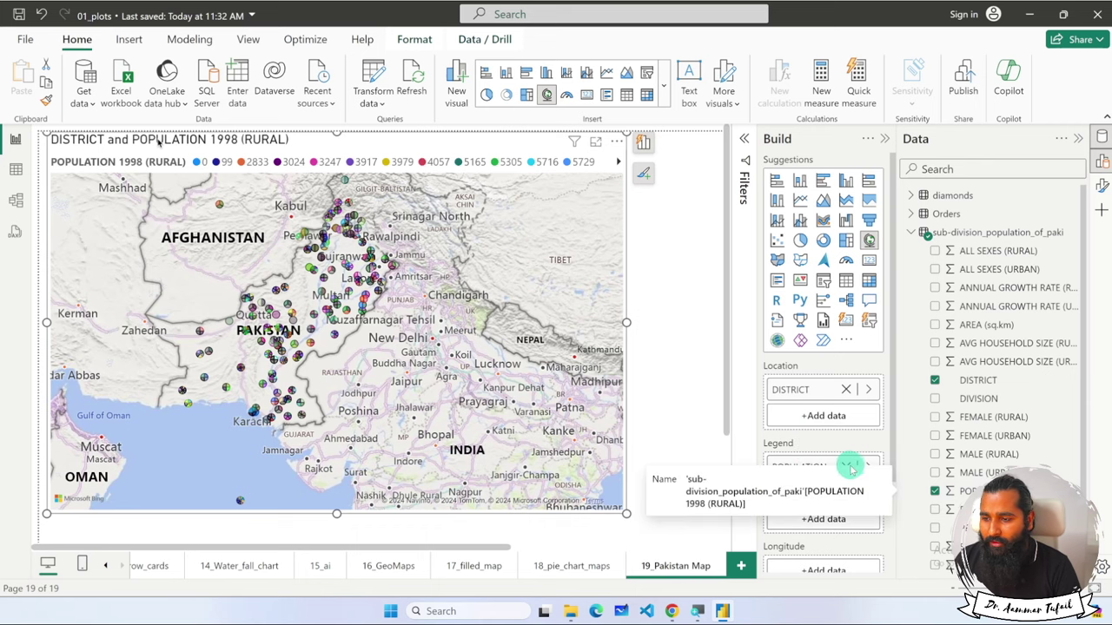
{"action": "left_click", "coordinate": [846, 466]}
{"action": "scroll", "coordinate": [838, 456], "scroll_direction": "down", "scroll_amount": 2}
{"action": "scroll", "coordinate": [838, 456], "scroll_direction": "down", "scroll_amount": 1}
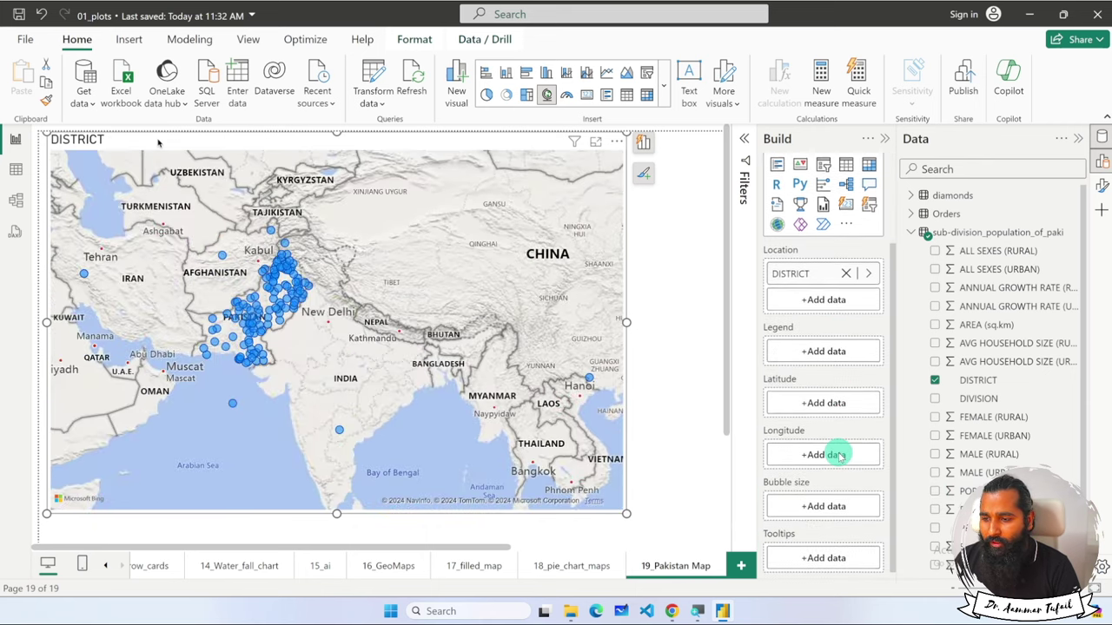
{"action": "left_click_drag", "start_coordinate": [973, 487], "coordinate": [823, 506]}
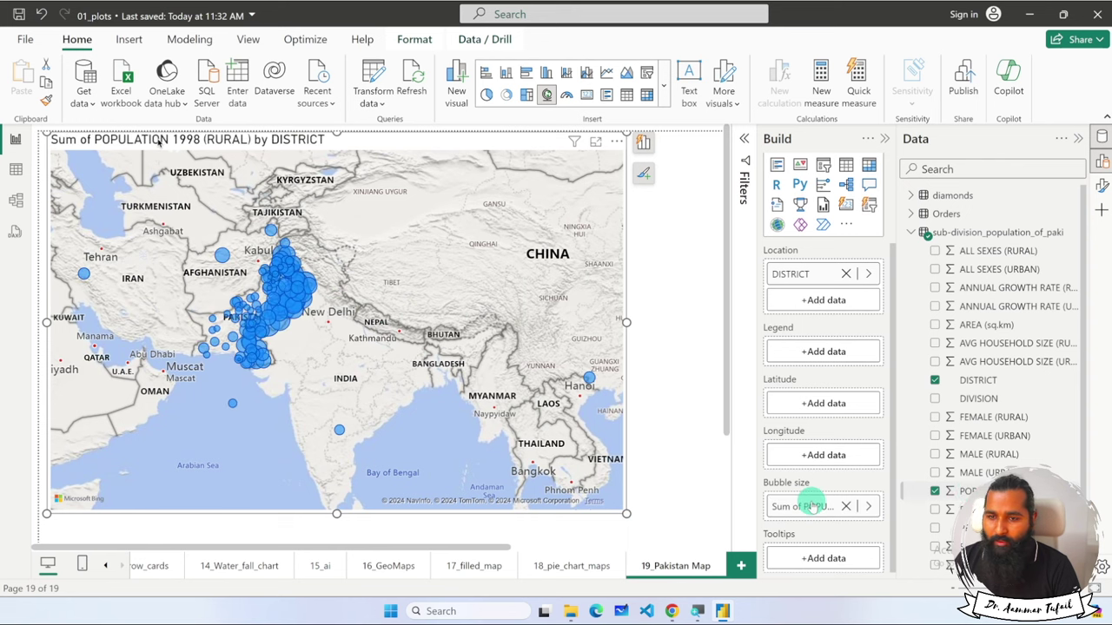
Examine the rural population tooltips of the district bubbles, including the bubbles lying outside Pakistan.
{"action": "mouse_move", "coordinate": [275, 328]}
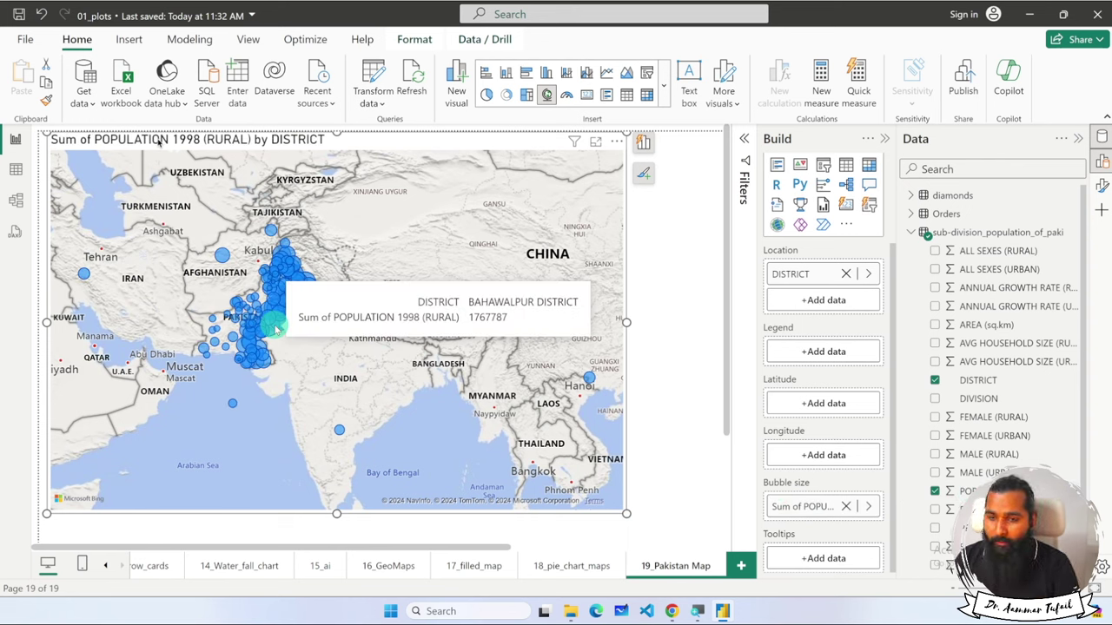
{"action": "key", "text": "ctrl+minus"}
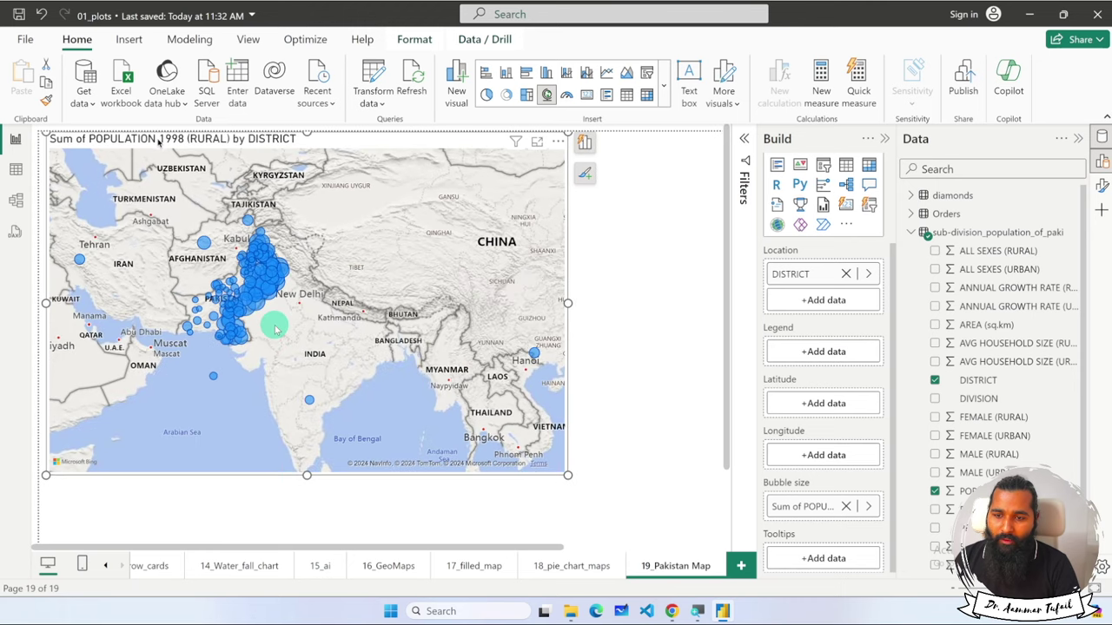
{"action": "mouse_move", "coordinate": [309, 402]}
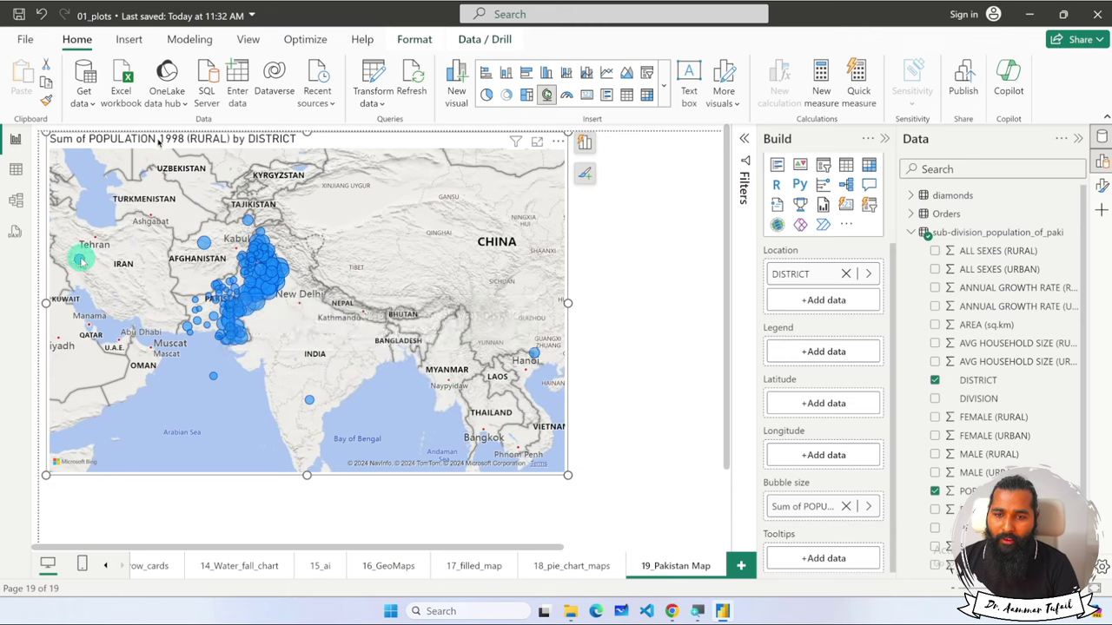
{"action": "mouse_move", "coordinate": [79, 259]}
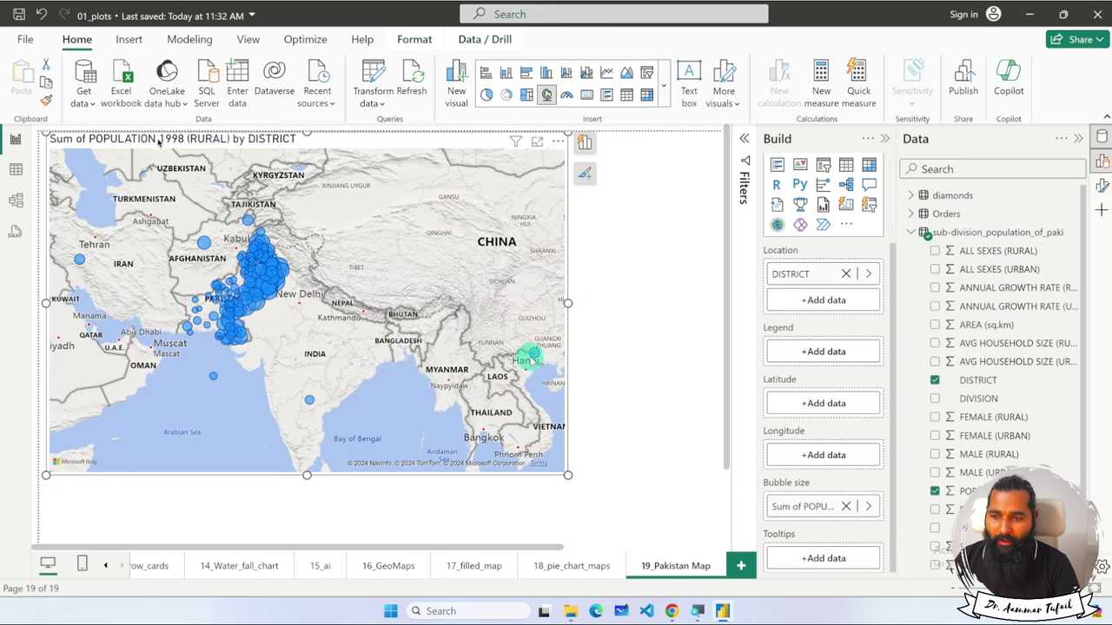
{"action": "mouse_move", "coordinate": [534, 355]}
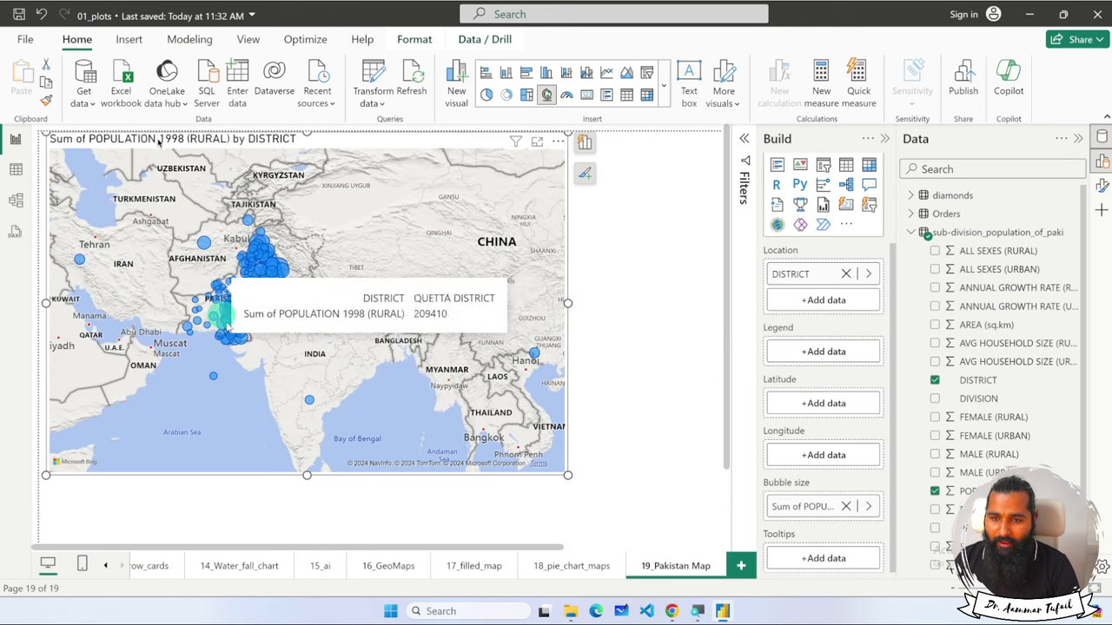
{"action": "mouse_move", "coordinate": [239, 301]}
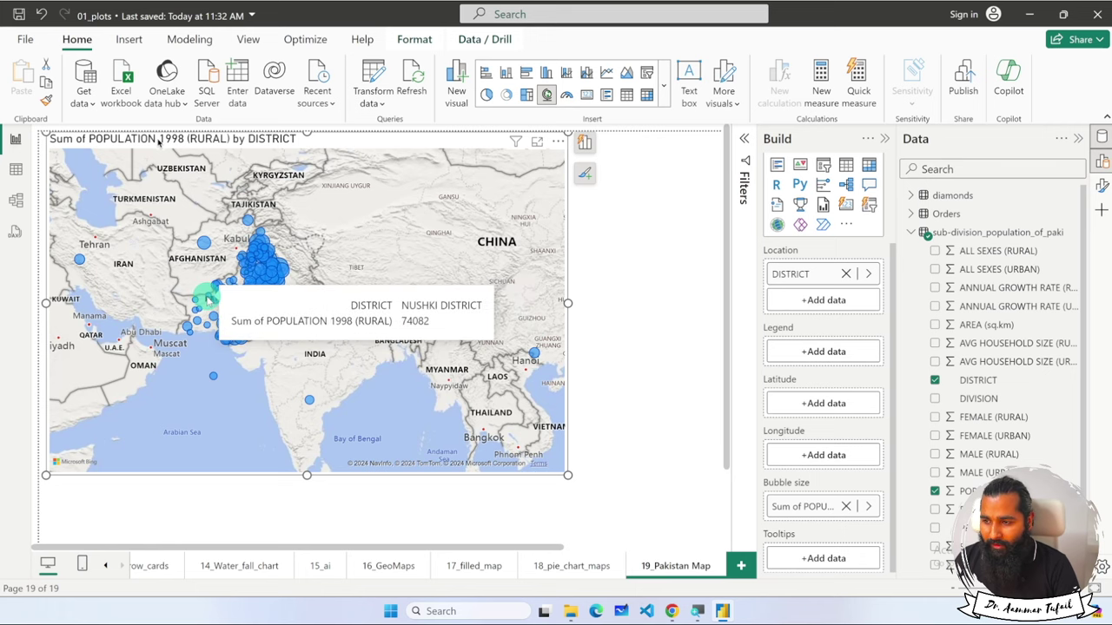
Replace DISTRICT with DIVISION as the map's location, leaving the legend empty.
{"action": "left_click", "coordinate": [934, 381]}
{"action": "left_click", "coordinate": [933, 397]}
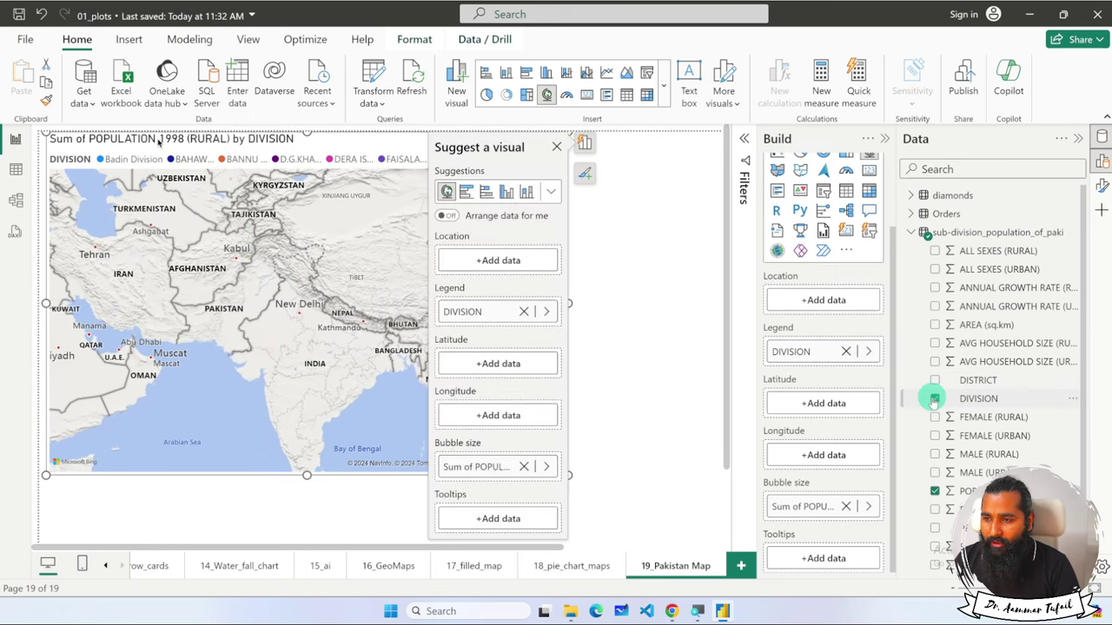
{"action": "left_click", "coordinate": [846, 351]}
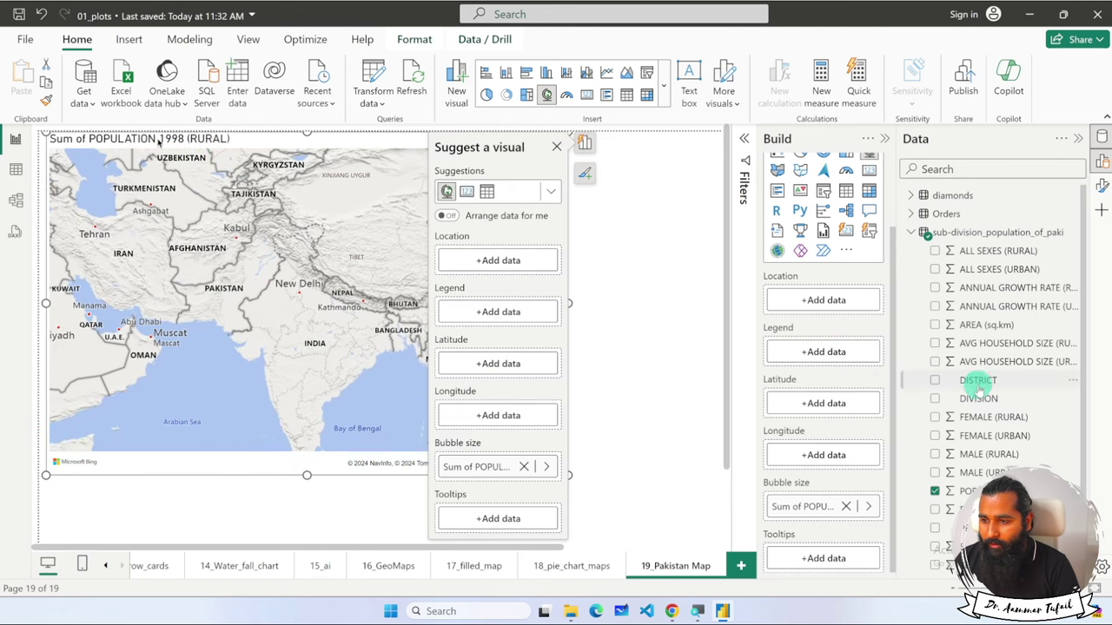
{"action": "left_click_drag", "start_coordinate": [974, 398], "coordinate": [825, 299]}
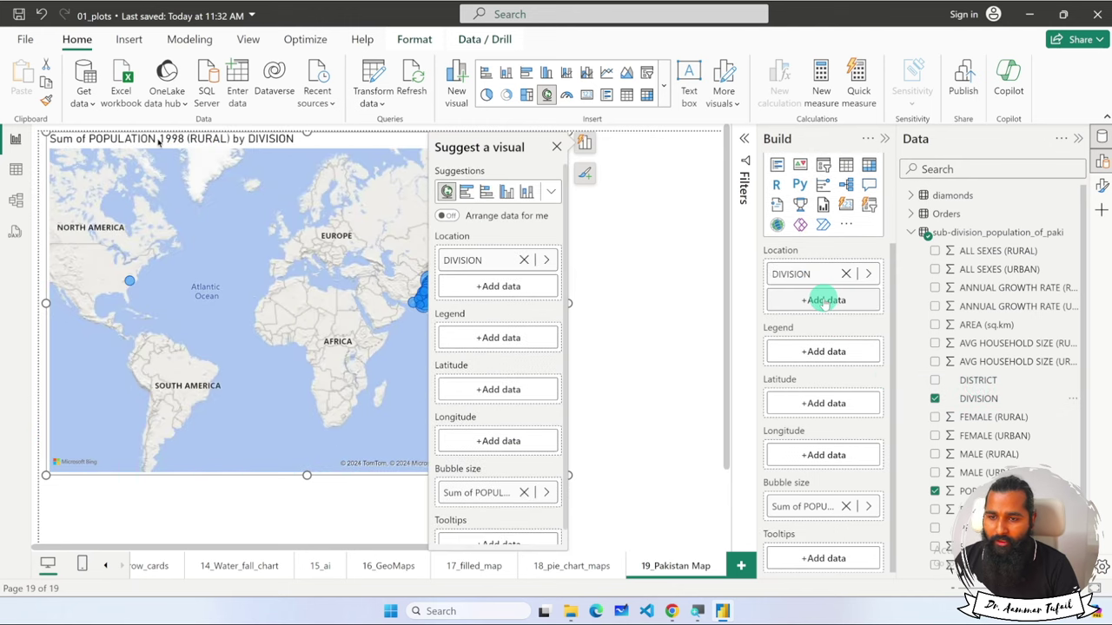
Examine where the division bubbles fall on the world map, including the one in the United States and those in Pakistan.
{"action": "left_click_drag", "start_coordinate": [391, 363], "coordinate": [253, 364]}
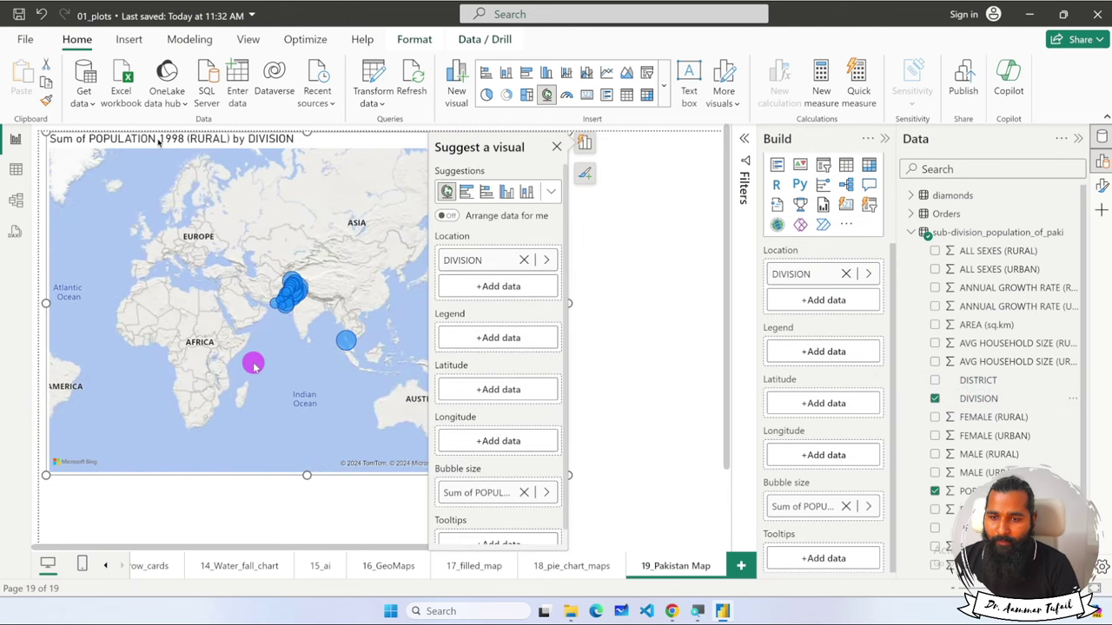
{"action": "scroll", "coordinate": [252, 364], "scroll_direction": "up", "scroll_amount": 3}
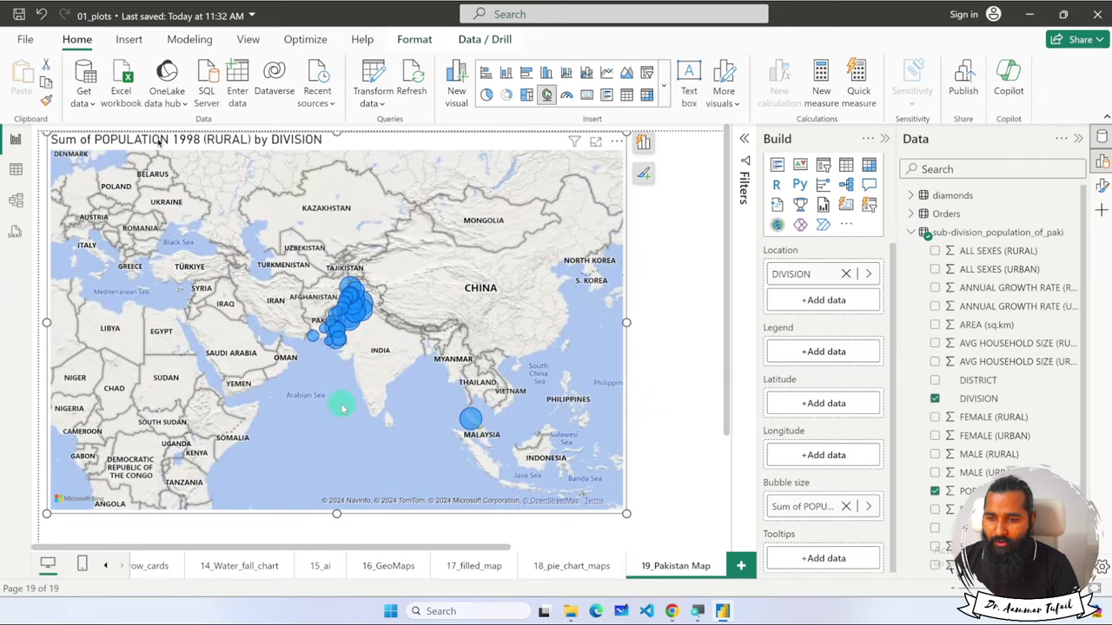
{"action": "left_click_drag", "start_coordinate": [340, 405], "coordinate": [515, 422]}
{"action": "left_click_drag", "start_coordinate": [447, 417], "coordinate": [580, 381]}
{"action": "left_click_drag", "start_coordinate": [353, 340], "coordinate": [353, 339]}
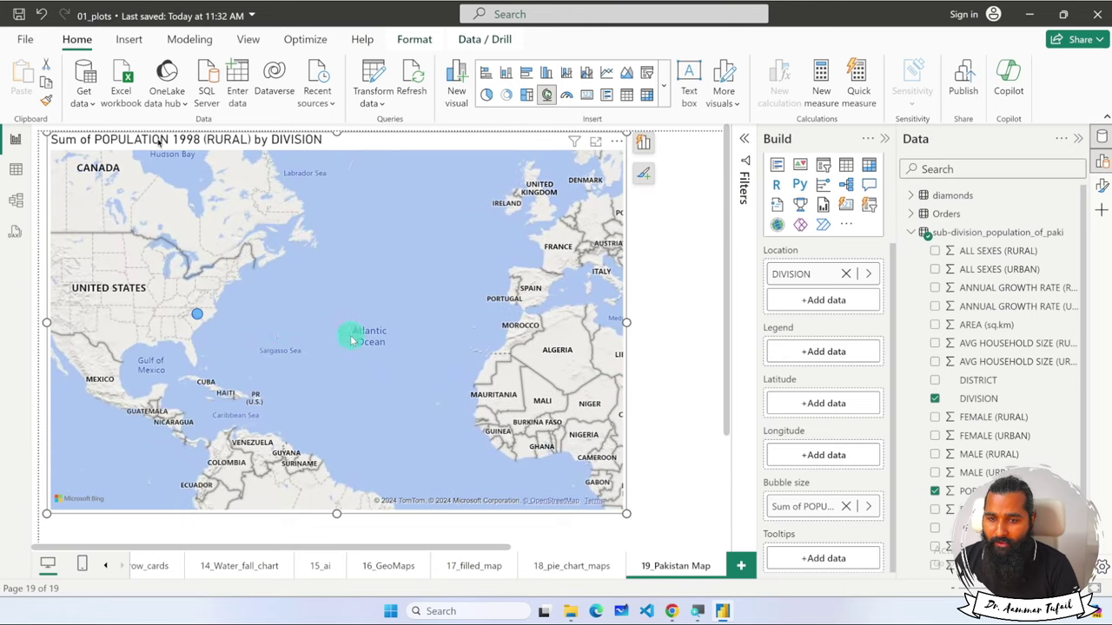
{"action": "mouse_move", "coordinate": [199, 318]}
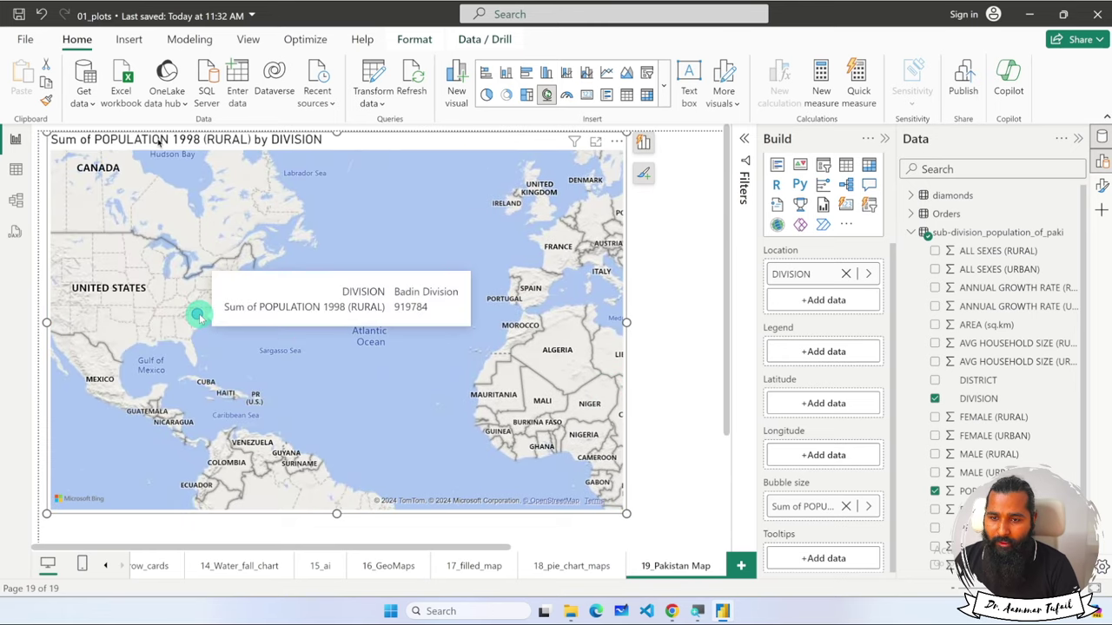
{"action": "left_click_drag", "start_coordinate": [444, 392], "coordinate": [288, 437]}
{"action": "left_click_drag", "start_coordinate": [495, 373], "coordinate": [408, 399]}
{"action": "scroll", "coordinate": [458, 323], "scroll_direction": "up", "scroll_amount": 5}
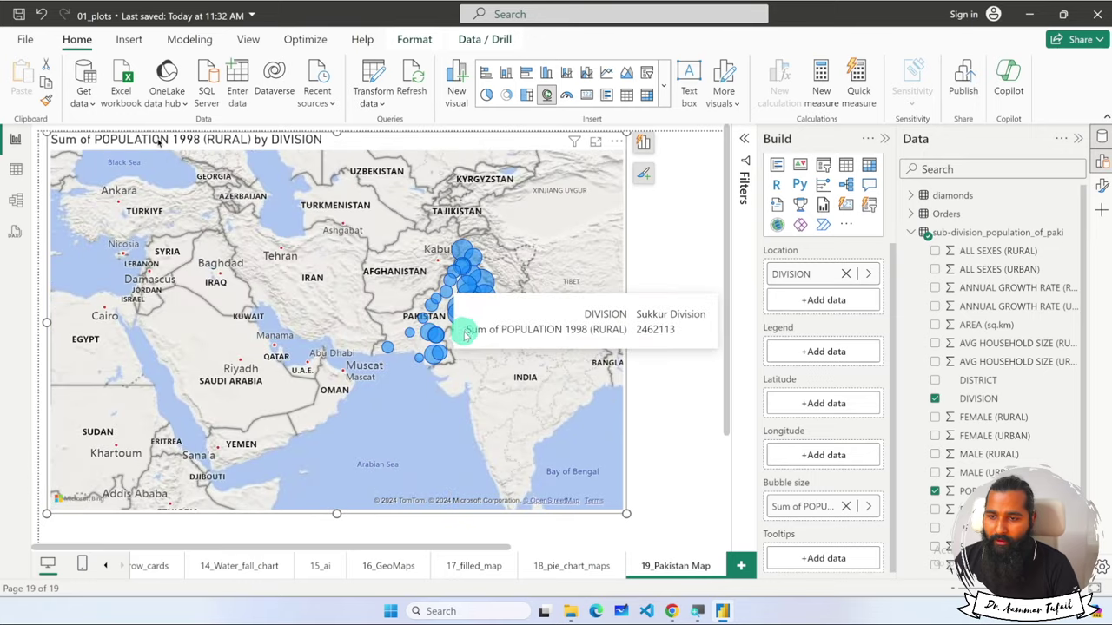
{"action": "left_click_drag", "start_coordinate": [518, 363], "coordinate": [504, 403]}
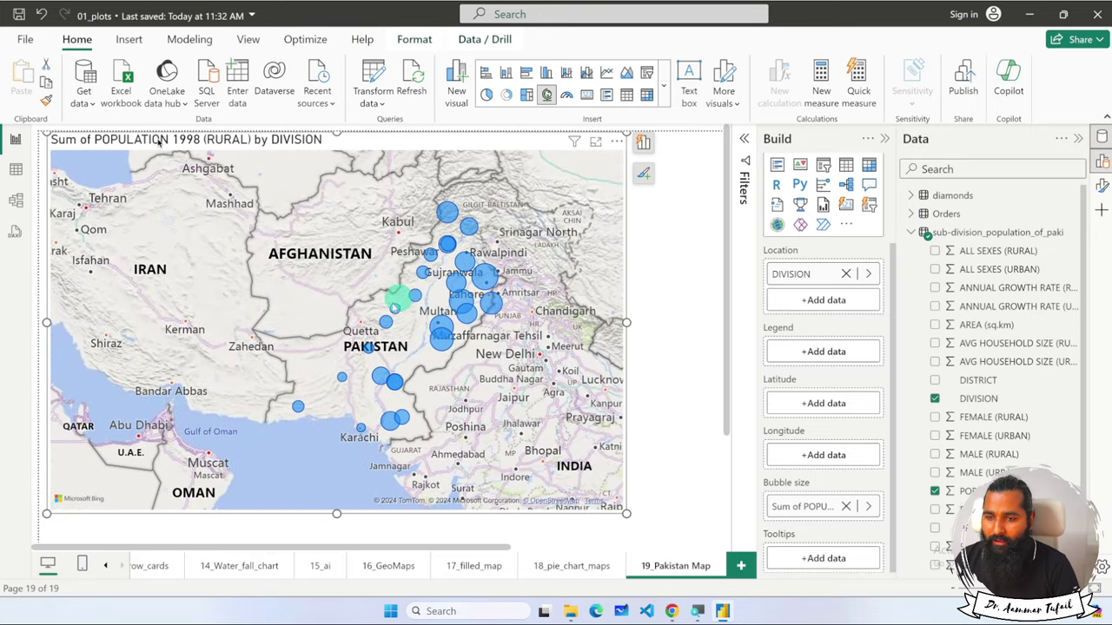
Try PROVINCE as the map's location instead of DIVISION, and put DISTRICT back as the location.
{"action": "left_click", "coordinate": [934, 398]}
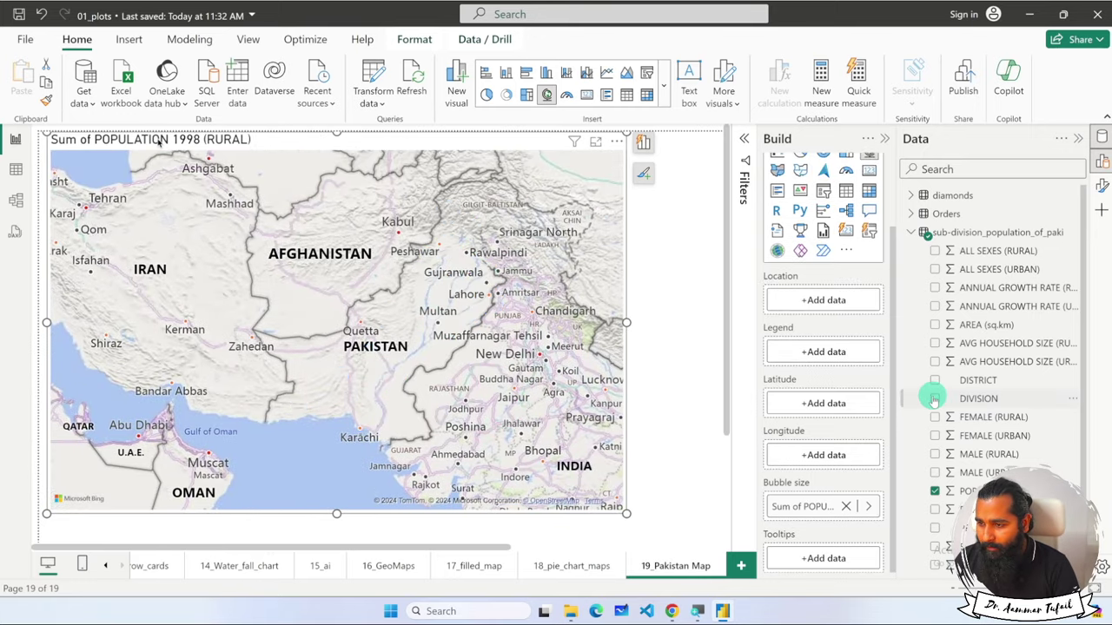
{"action": "left_click", "coordinate": [935, 528]}
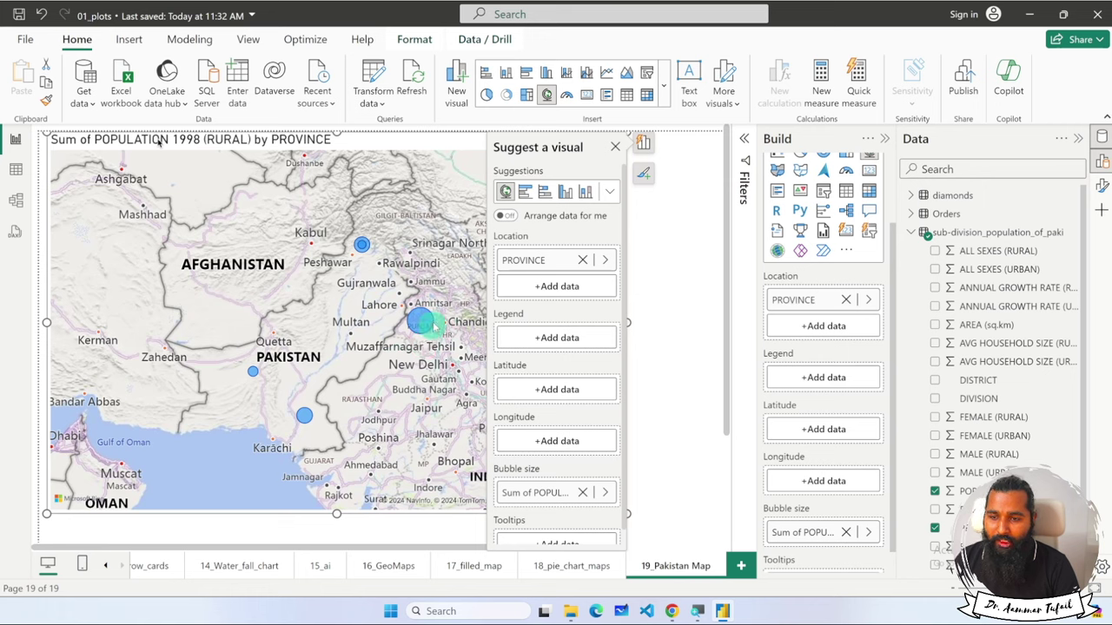
{"action": "left_click", "coordinate": [934, 492]}
{"action": "left_click", "coordinate": [935, 528]}
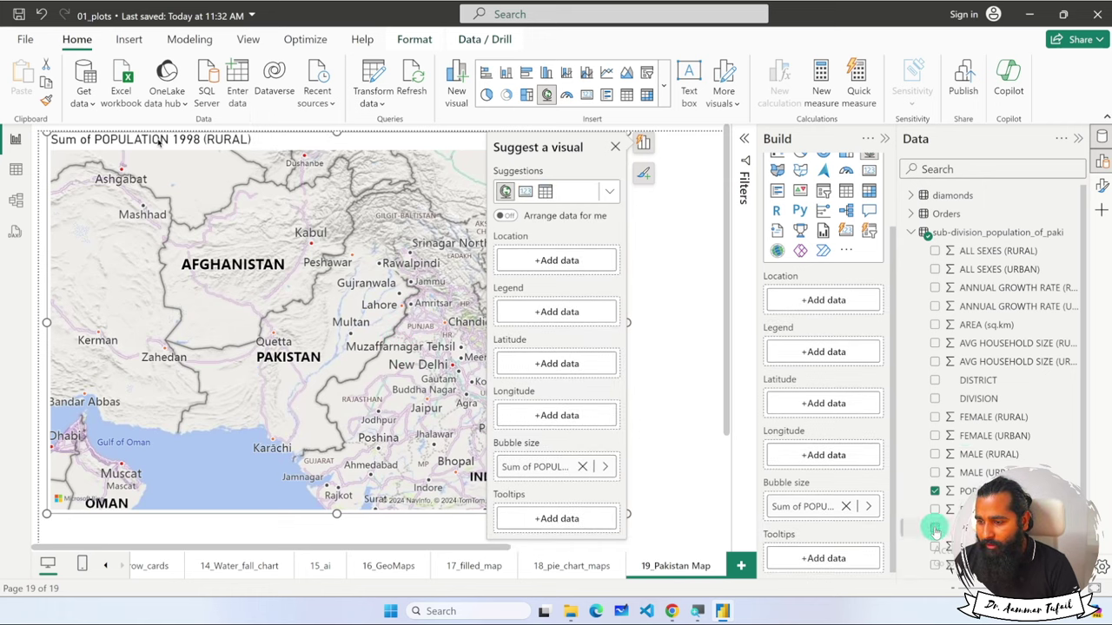
{"action": "left_click_drag", "start_coordinate": [973, 382], "coordinate": [790, 300]}
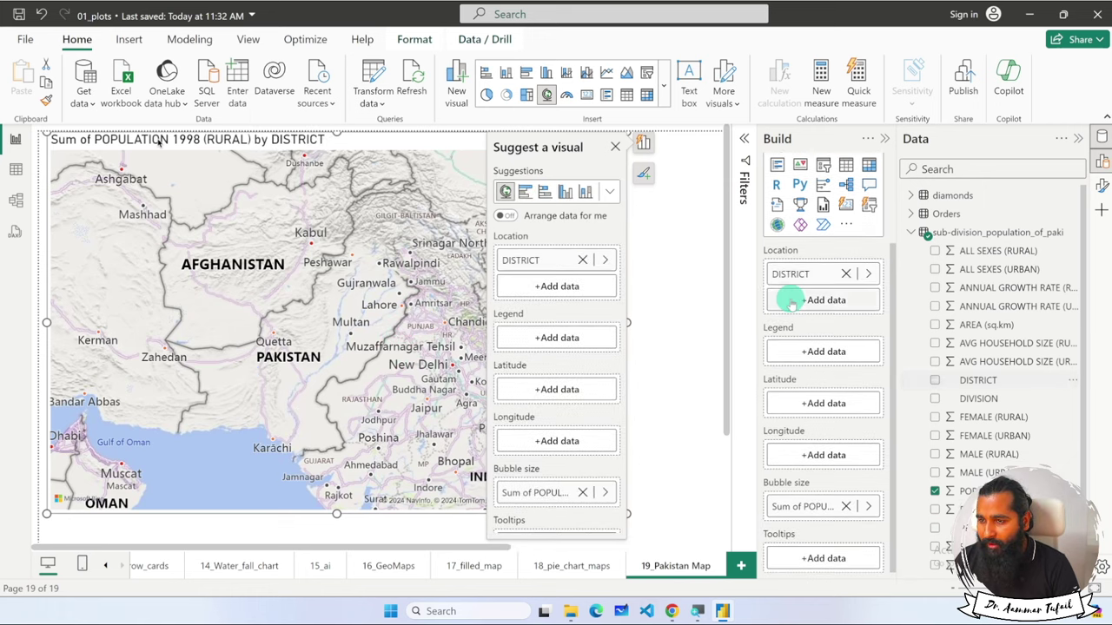